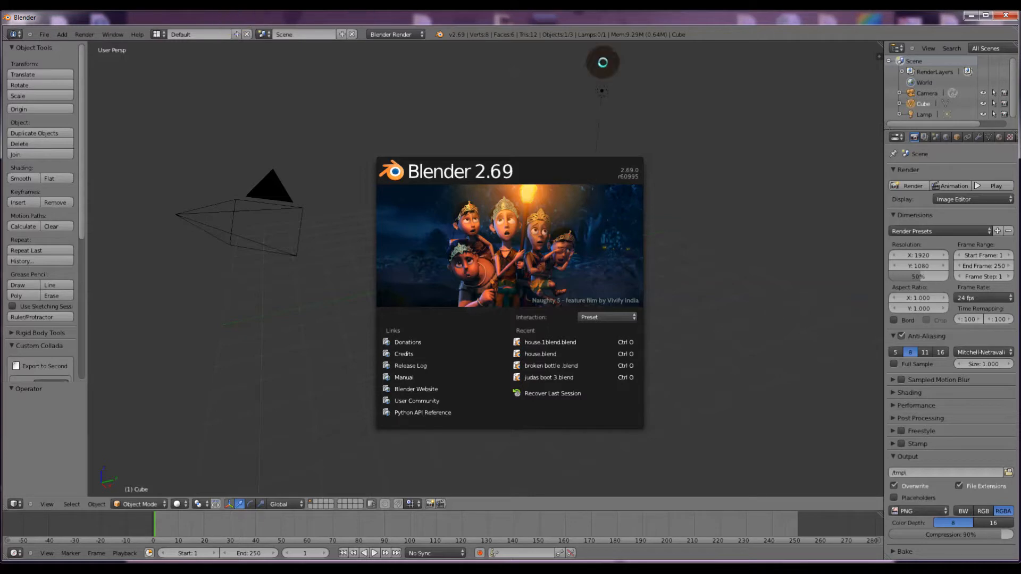
Step: Dismiss the splash screen and enter Edit Mode on the default cube
left_click(559, 221)
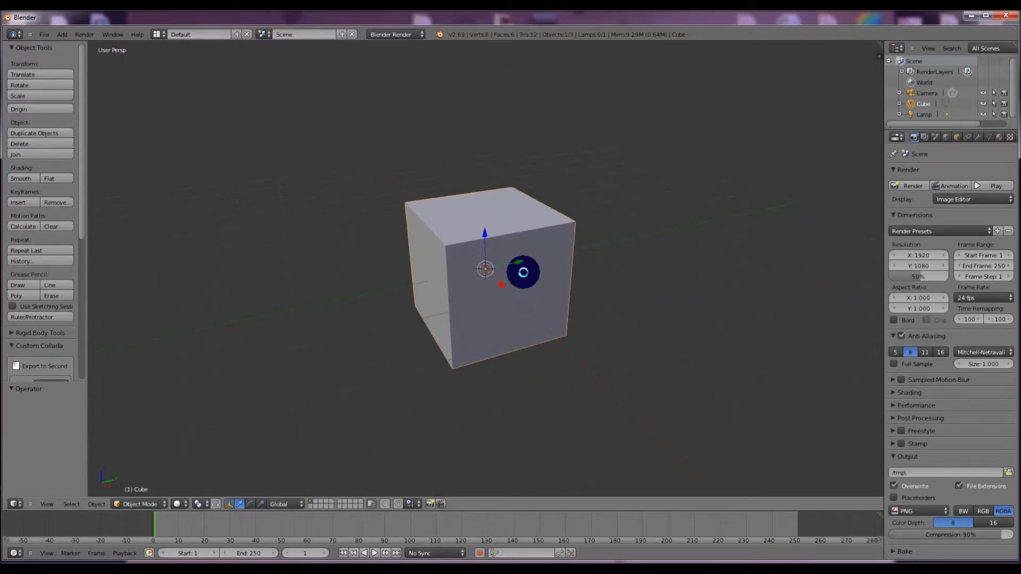
key("Tab")
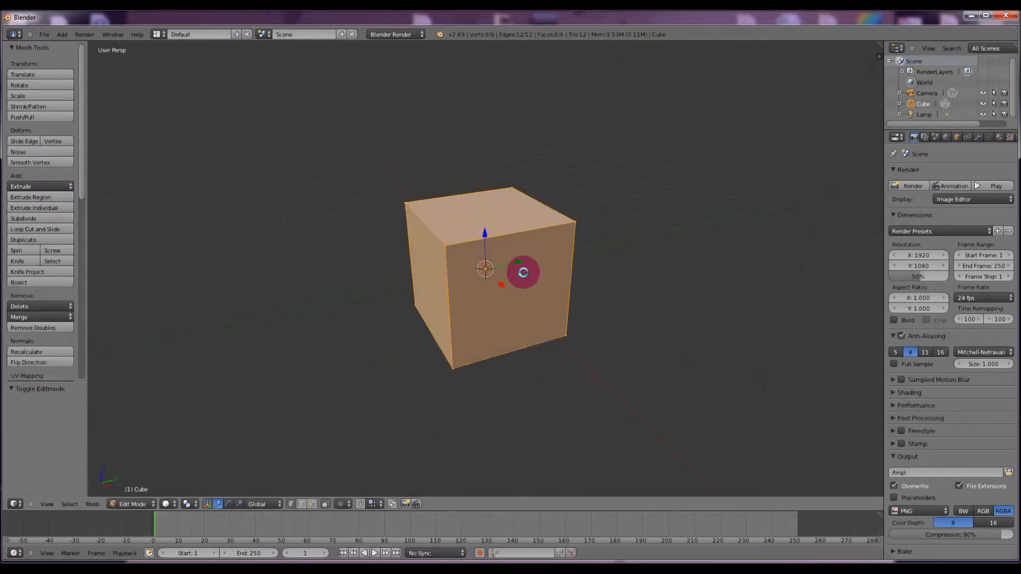
middle_click_drag(313, 246, 361, 246)
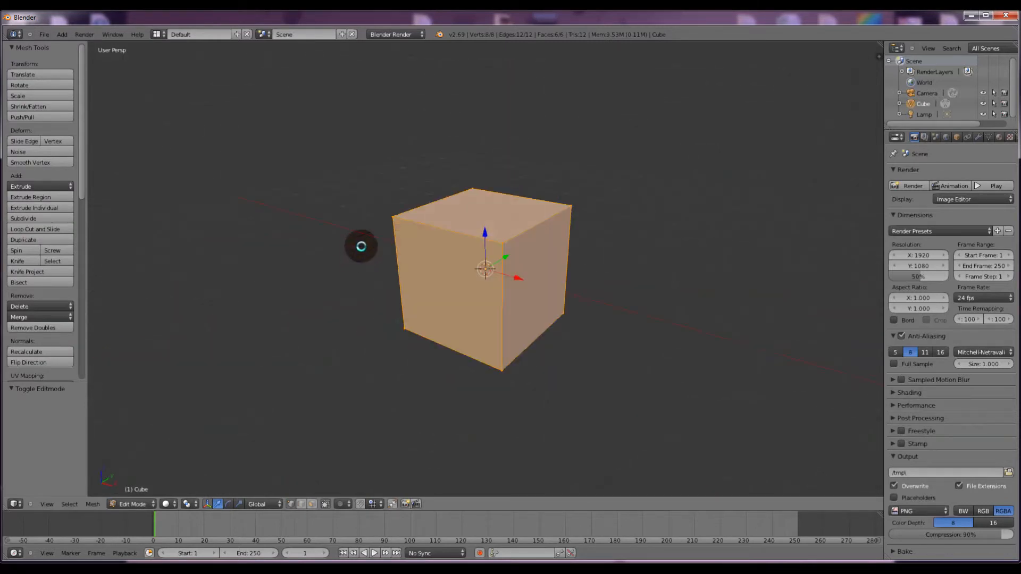
Step: Display the cube in Wireframe shading and examine its faces and vertices from several angles
left_click(166, 504)
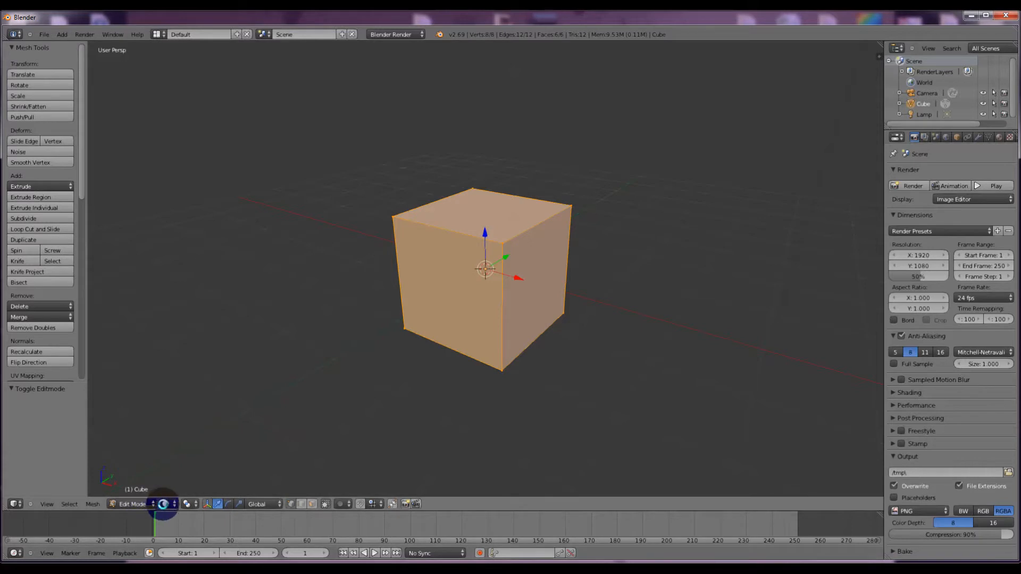
left_click(170, 482)
mouse_move(385, 394)
middle_mouse_down()
mouse_move(360, 376)
mouse_move(301, 400)
mouse_move(399, 406)
mouse_move(358, 340)
mouse_move(344, 371)
mouse_move(366, 345)
middle_mouse_up()
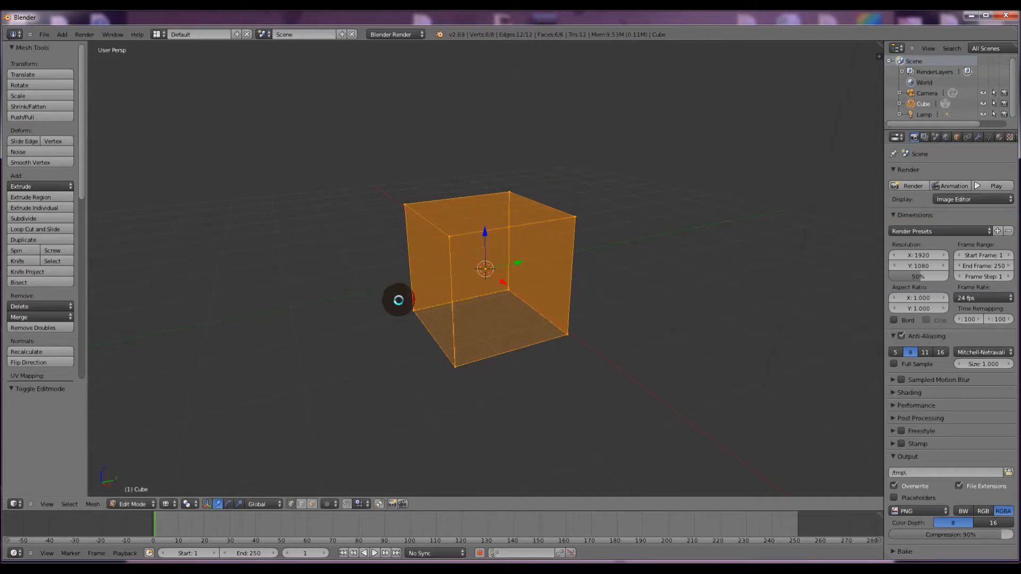
middle_click_drag(642, 174, 570, 213)
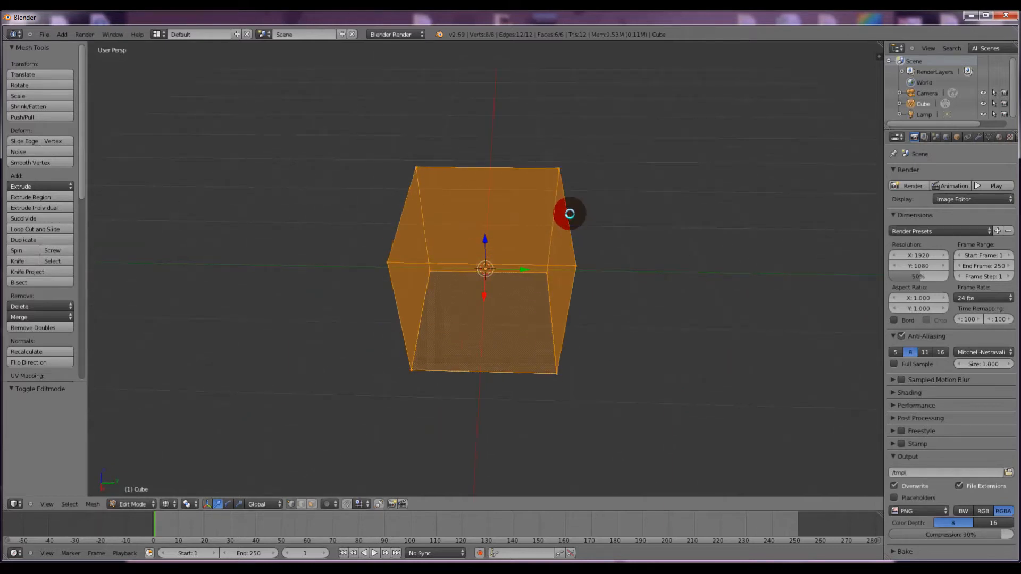
middle_click_drag(640, 257, 672, 234)
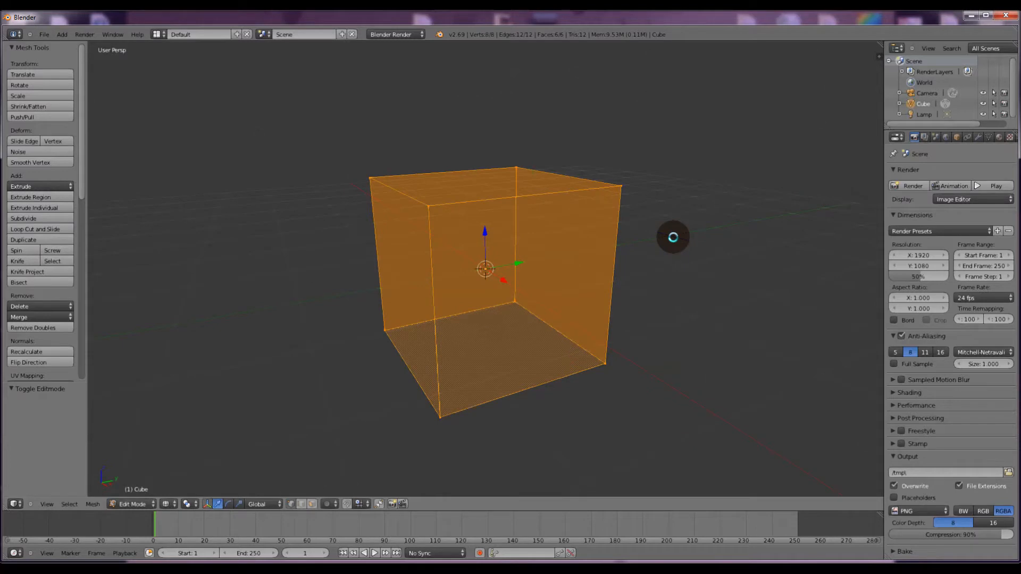
mouse_move(675, 151)
middle_mouse_down()
mouse_move(665, 181)
mouse_move(681, 155)
middle_mouse_up()
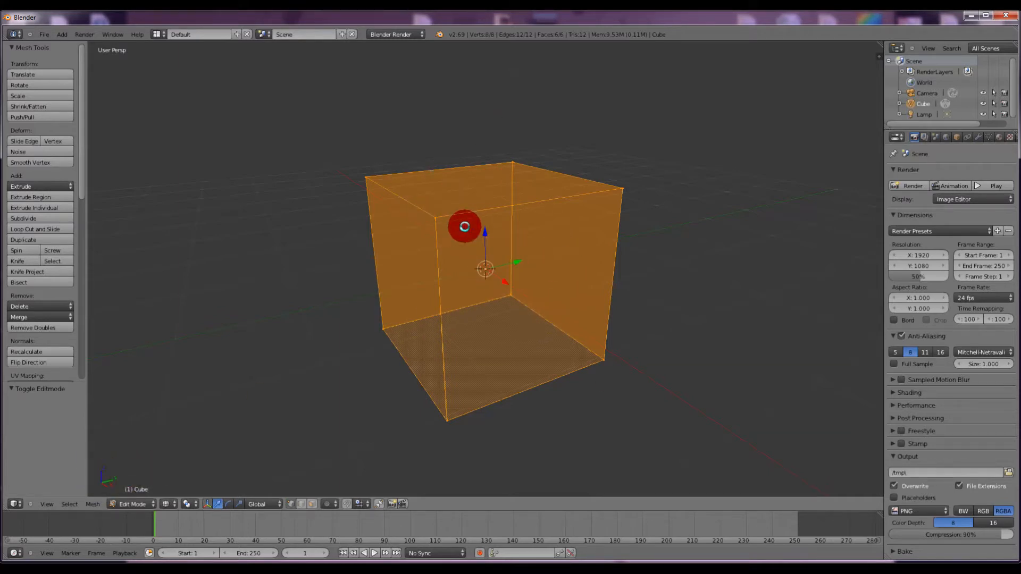
middle_click_drag(668, 207, 635, 245)
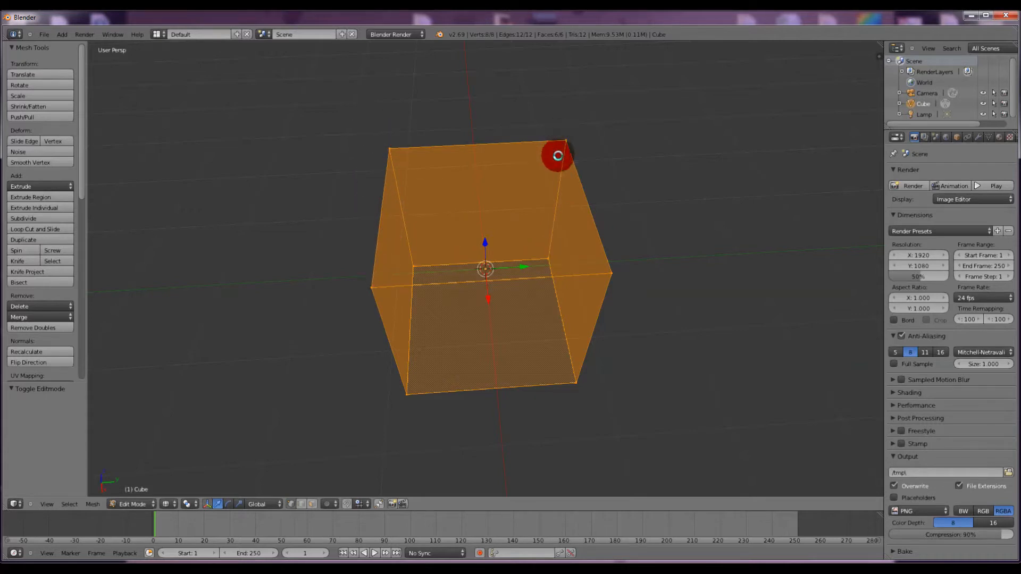
middle_click_drag(638, 205, 634, 164)
middle_click_drag(697, 201, 698, 237)
Step: Display the cube's face normals at size 0.26 and check the direction each one points
key("n")
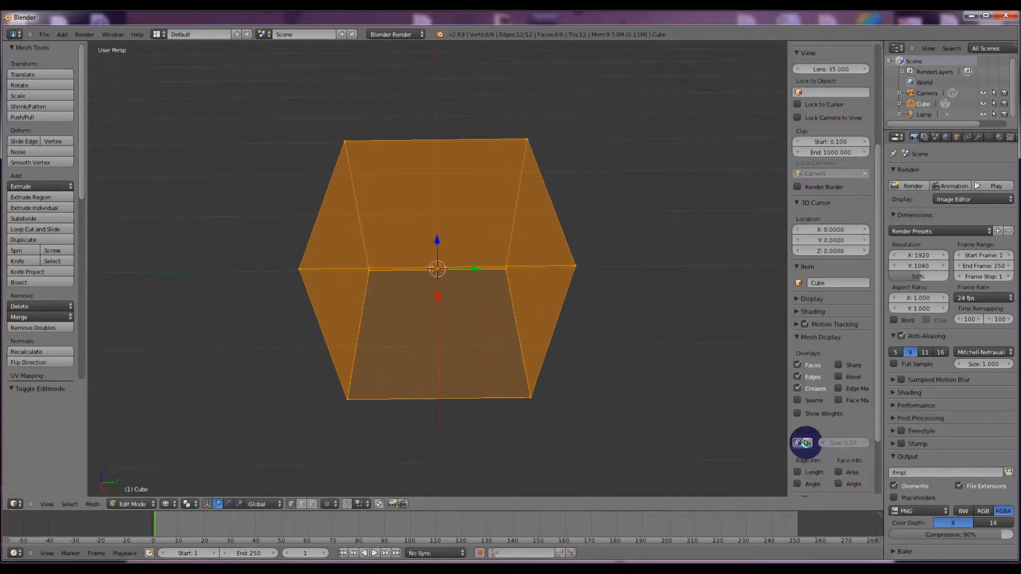
middle_click_drag(703, 398, 672, 372)
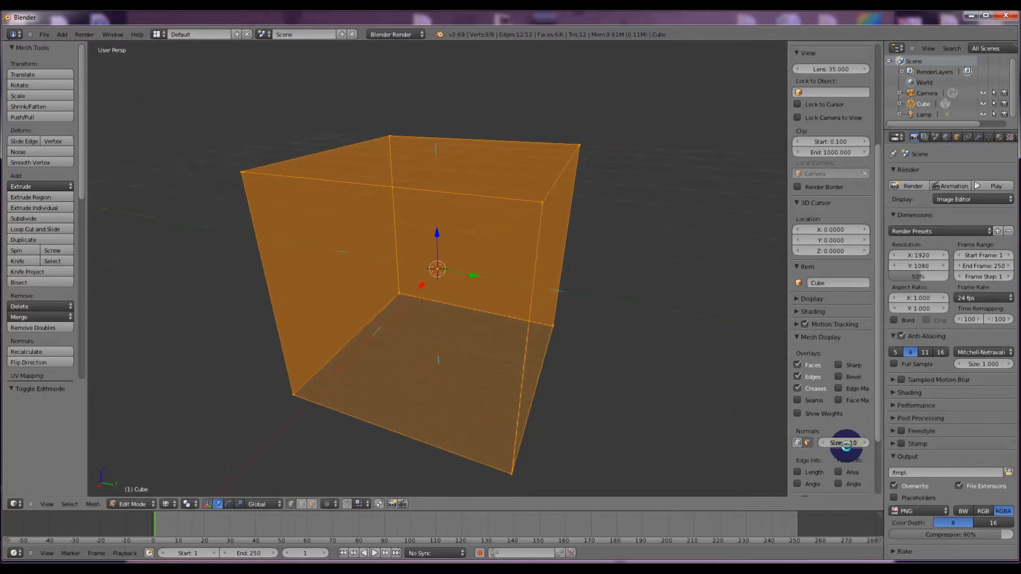
middle_click_drag(685, 387, 673, 391)
left_click(842, 442)
left_click_drag(842, 442, 844, 440)
middle_click_drag(596, 292, 585, 206)
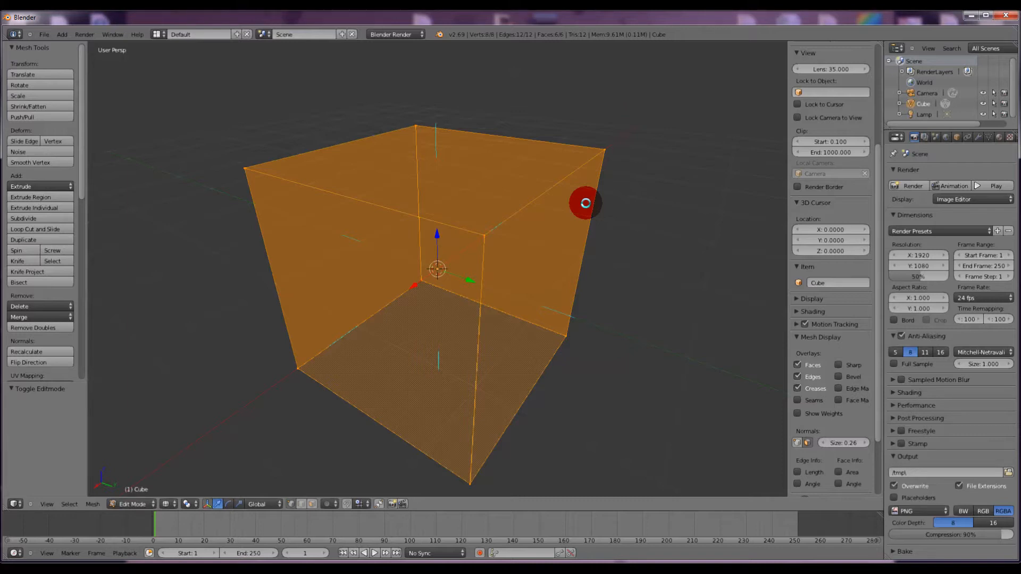
Step: Hide the face normals, then show the cube deselected in Solid shading
left_click(805, 442)
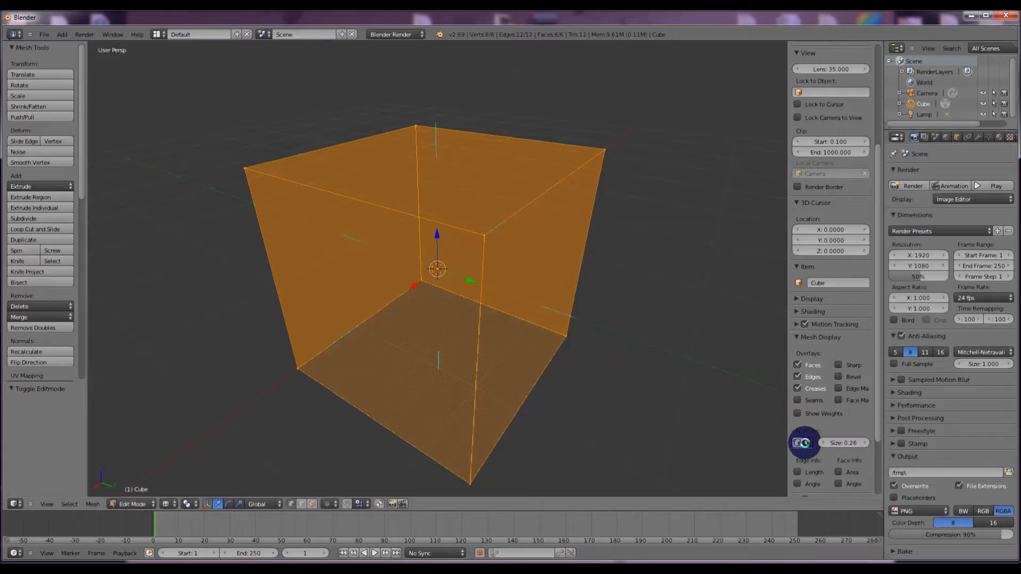
middle_click_drag(693, 308, 725, 315)
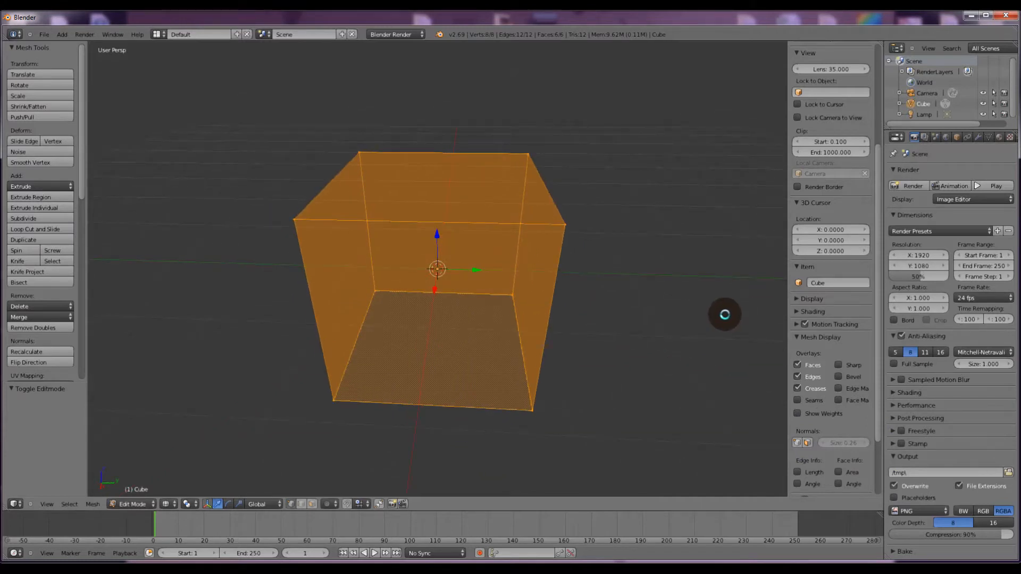
key("a")
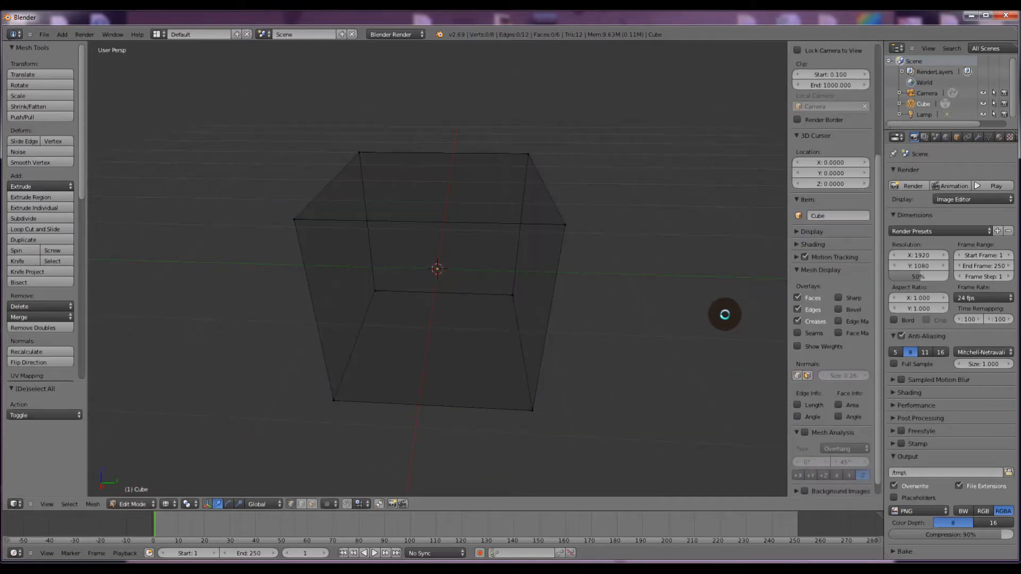
left_click(166, 504)
left_click(169, 470)
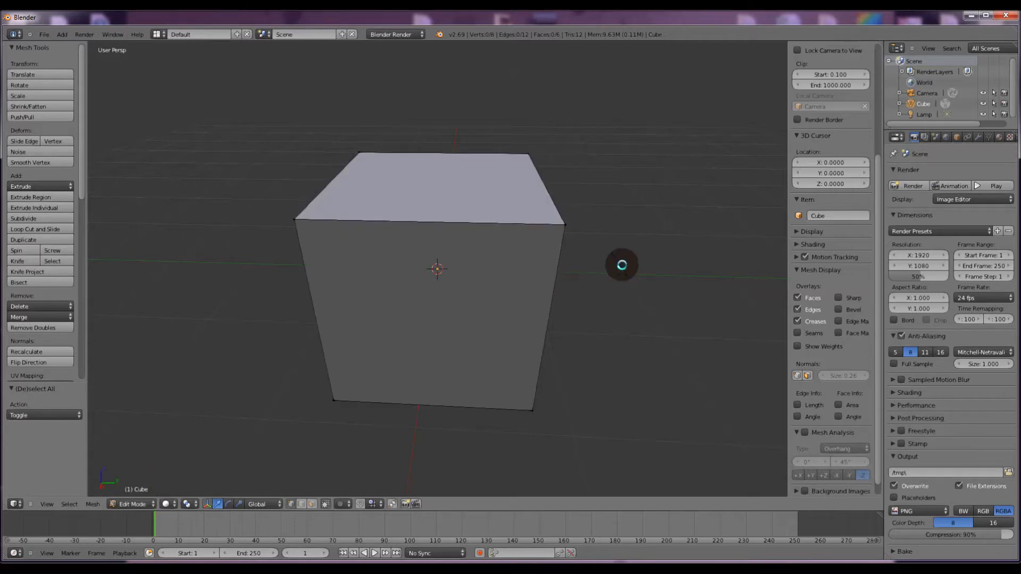
middle_click_drag(620, 264, 675, 269)
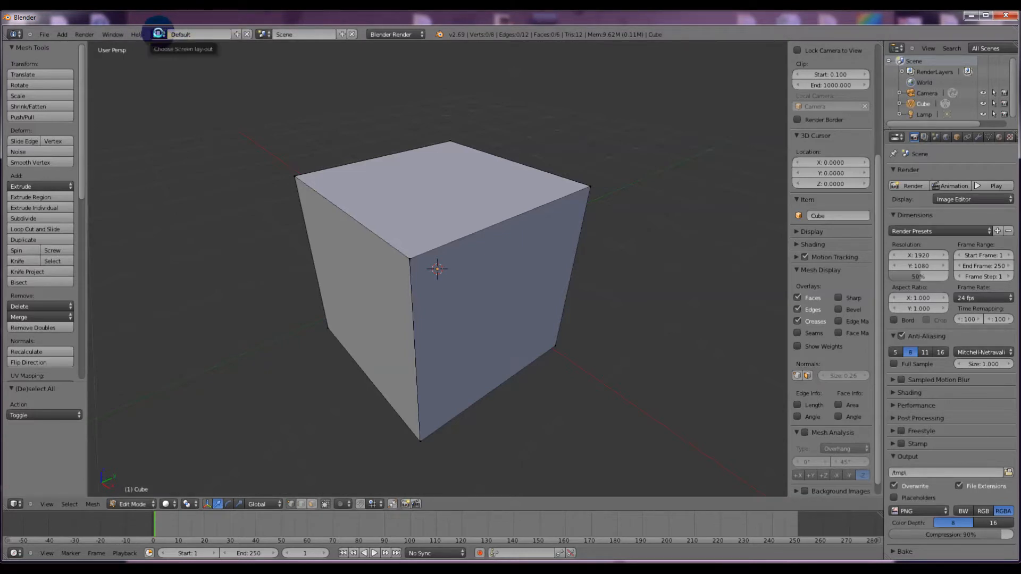
Step: Switch to the UV Editing screen layout and enlarge the empty UV grid
left_click(160, 34)
left_click(171, 126)
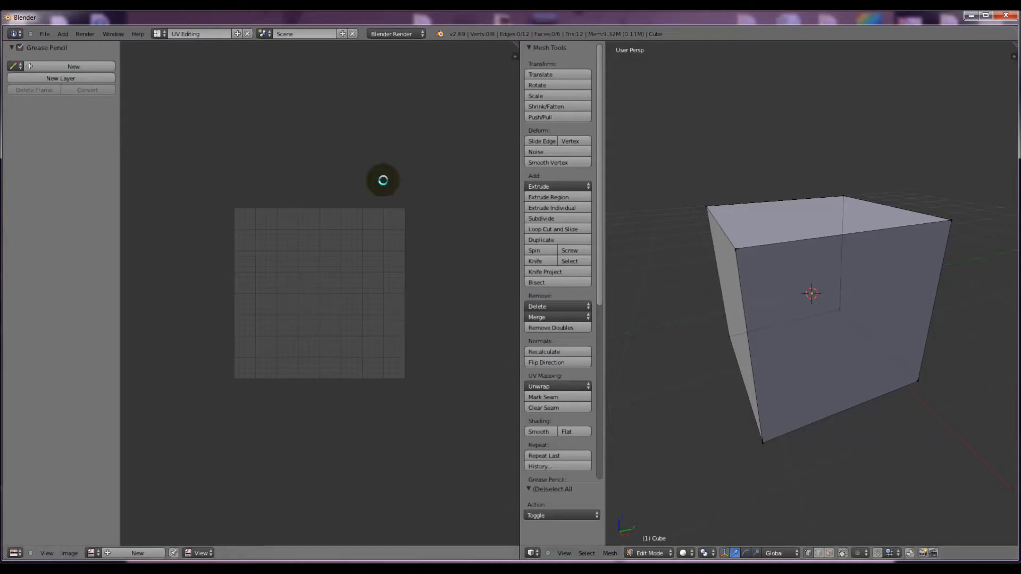
scroll(314, 319, "up", 3)
scroll(322, 302, "down", 1)
scroll(324, 304, "up", 3)
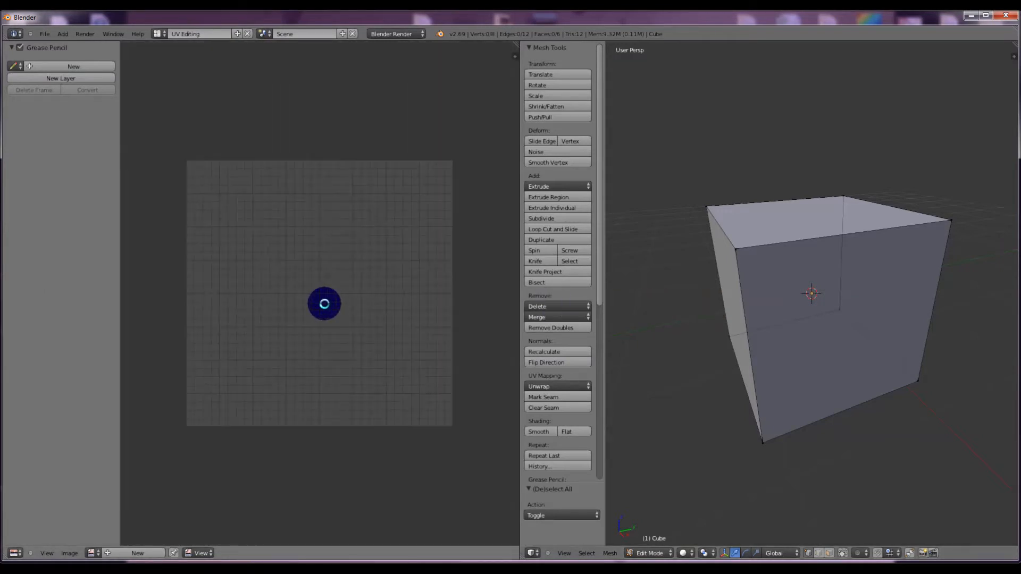
scroll(325, 304, "down", 1)
scroll(324, 304, "up", 1)
scroll(325, 304, "down", 2)
scroll(324, 304, "up", 1)
mouse_move(323, 304)
middle_mouse_down()
mouse_move(287, 312)
mouse_move(351, 376)
mouse_move(313, 261)
mouse_move(314, 356)
mouse_move(260, 289)
mouse_move(283, 287)
mouse_move(340, 314)
middle_mouse_up()
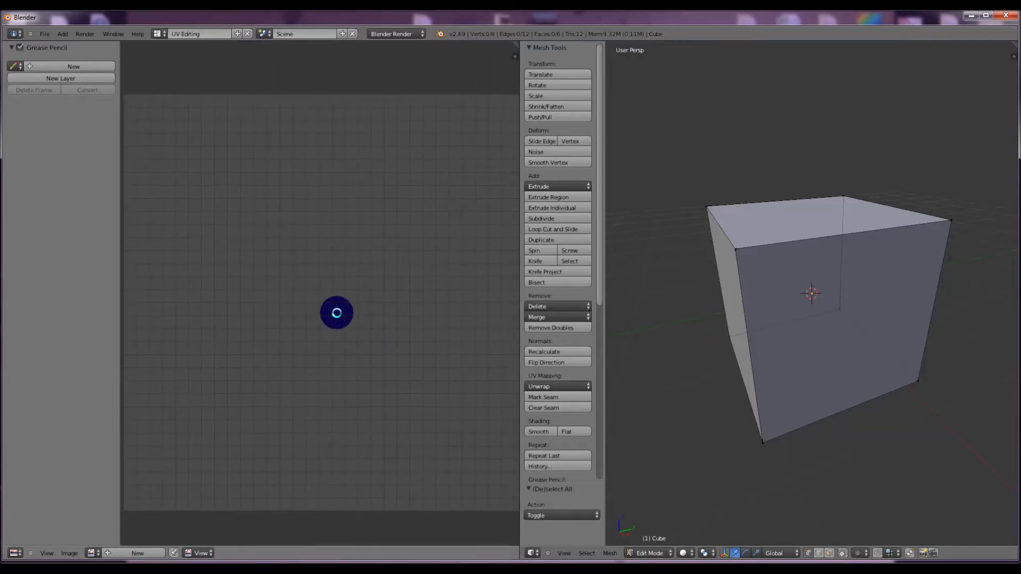
scroll(337, 313, "down", 1)
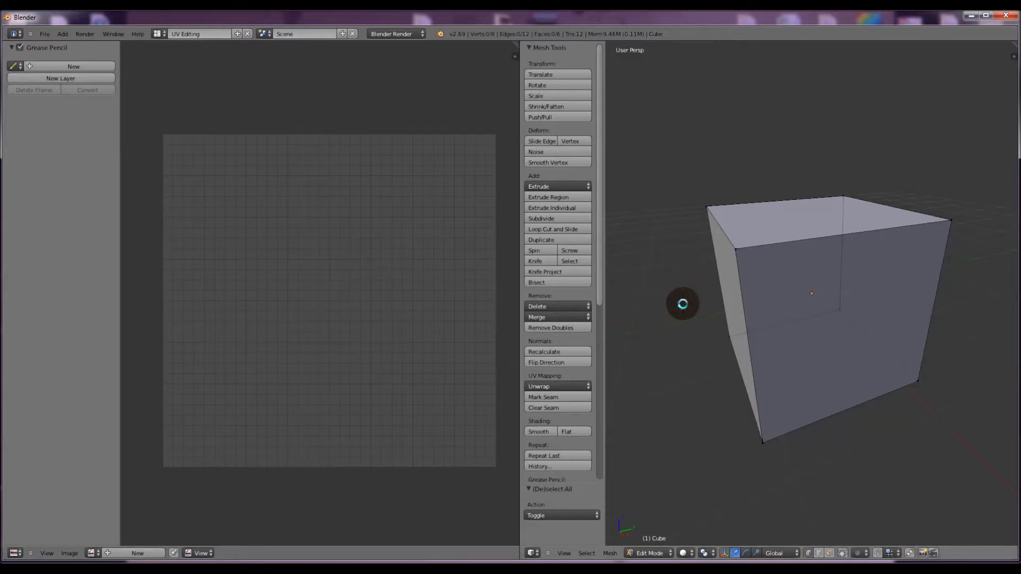
Step: Unwrap all of the cube's faces with Smart UV Project, using angle limit 66, island margin 0 and area weight 0
key("a")
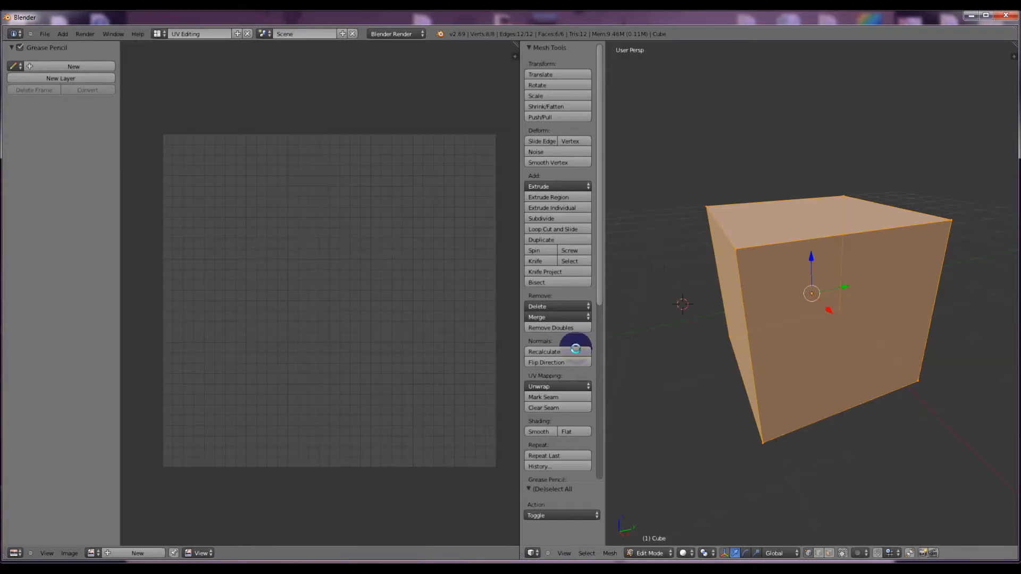
left_click(536, 383)
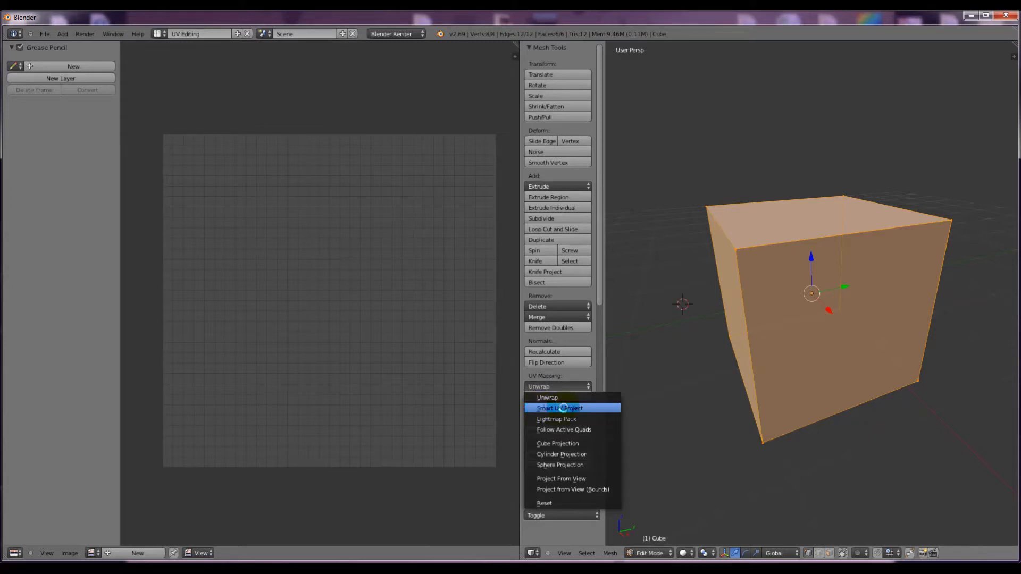
left_click(547, 408)
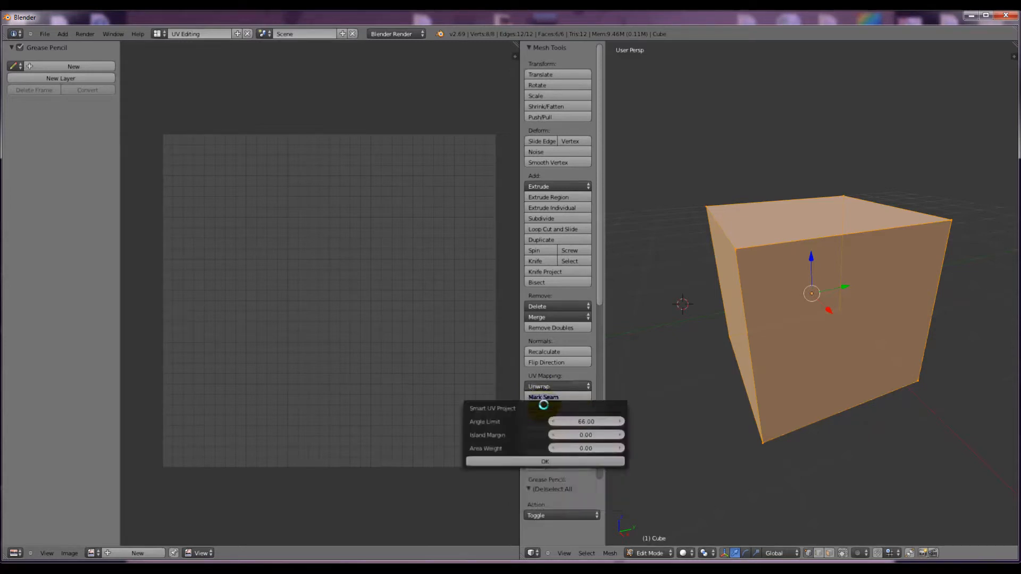
left_click(541, 460)
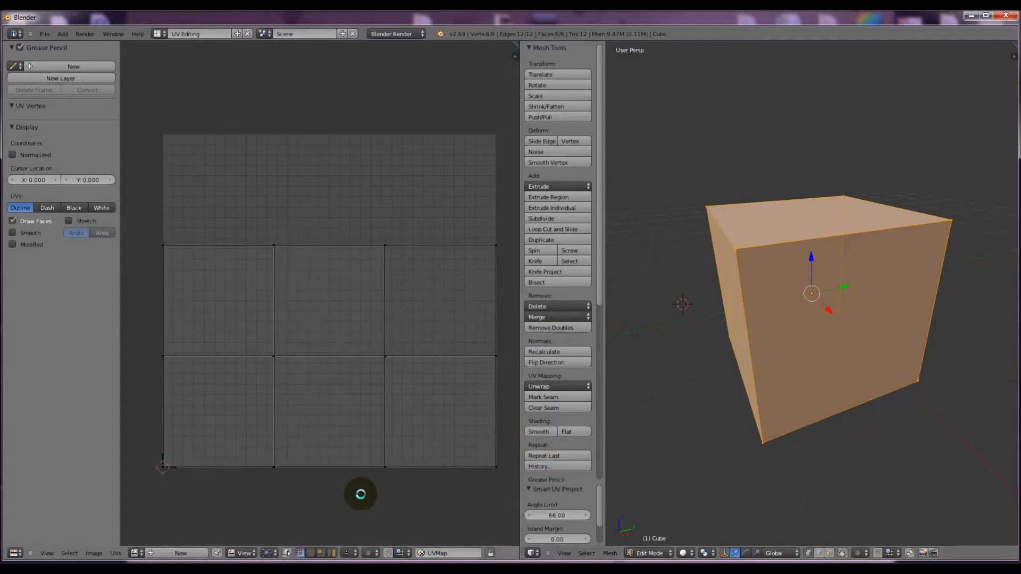
Step: Select all the unwrapped UVs and create a blank black 1024 × 1024 image named Untitled for them
key("a")
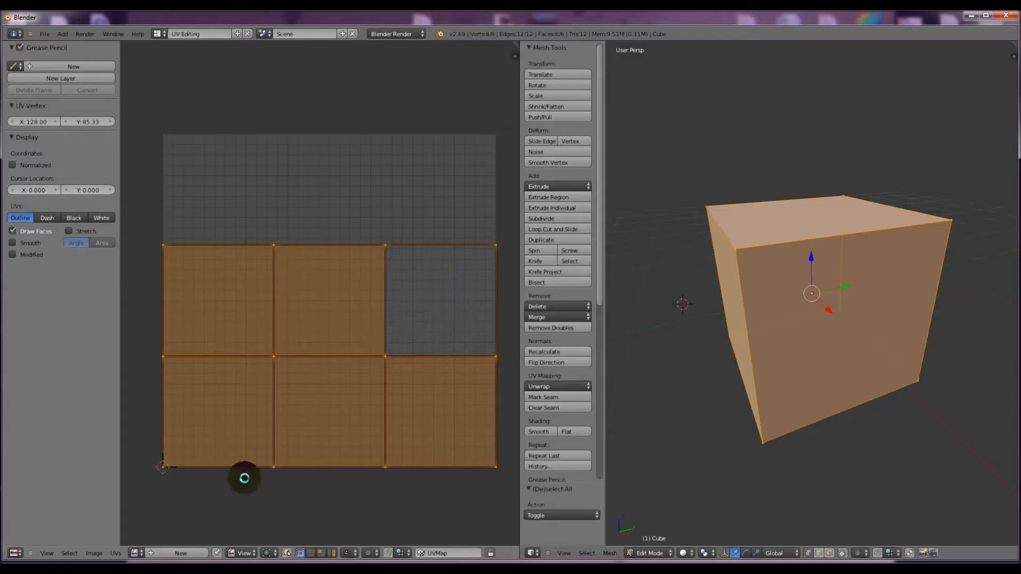
left_click(172, 552)
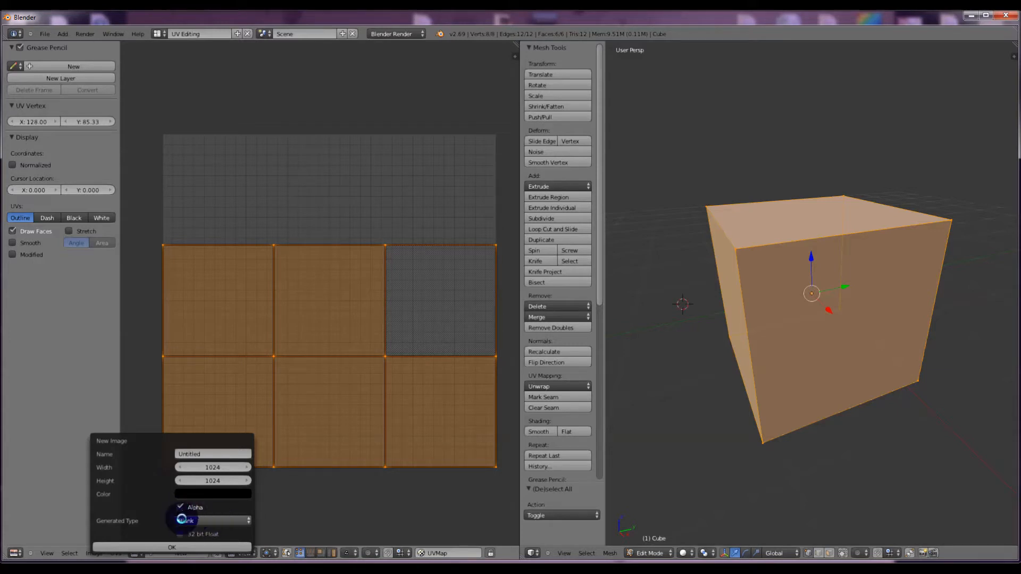
left_click(174, 548)
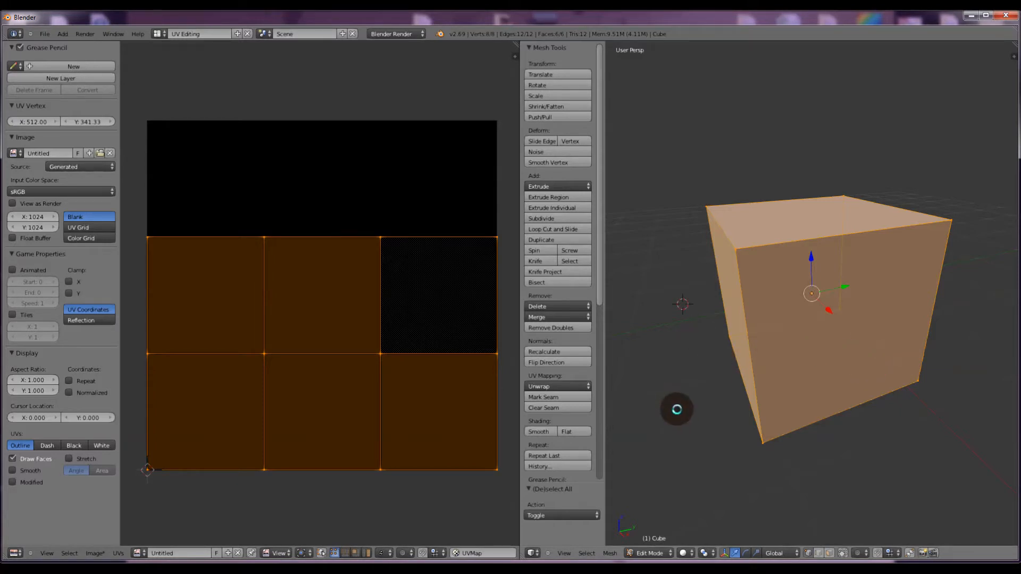
Step: Show the cube in Texture shading beside the UV editor, with its geometry deselected, and check the black image on it
middle_click_drag(691, 383, 724, 379)
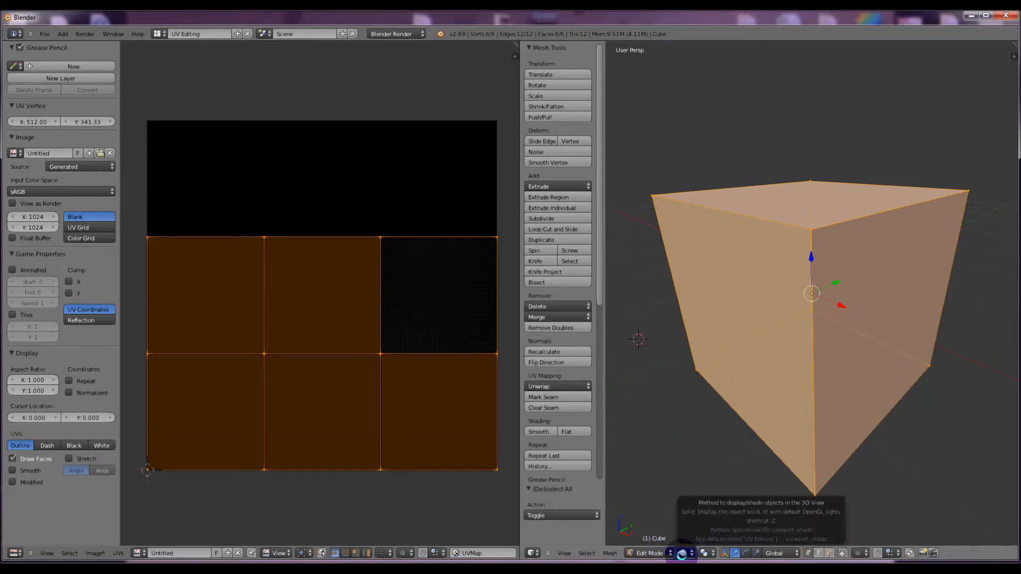
left_click(682, 554)
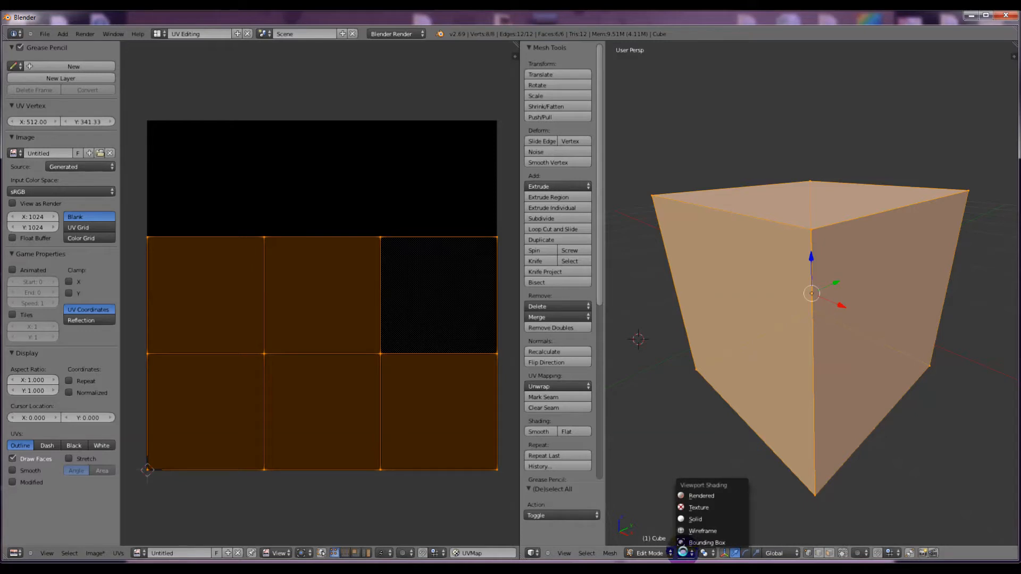
left_click(700, 507)
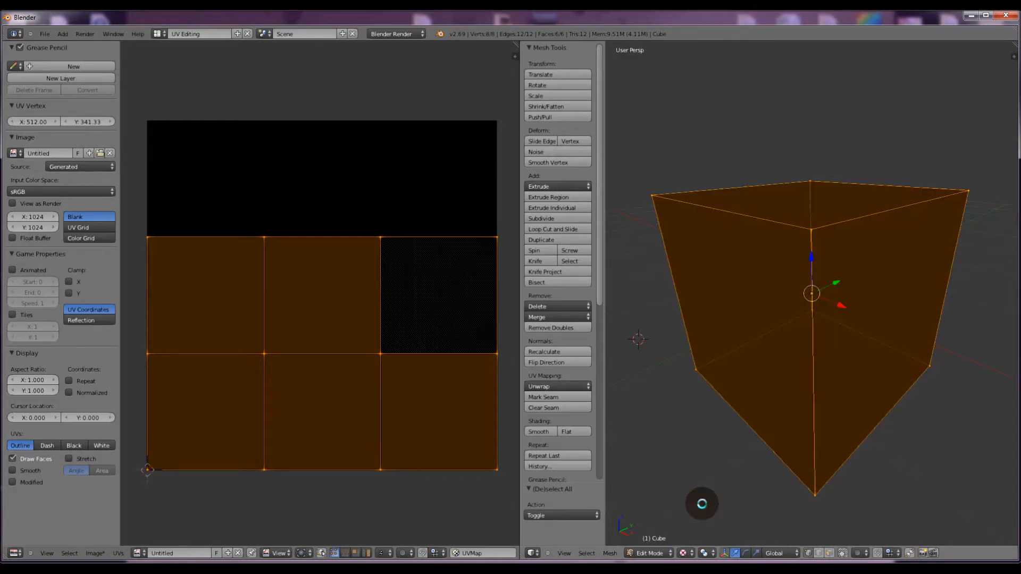
key("a")
middle_click_drag(664, 435, 656, 348)
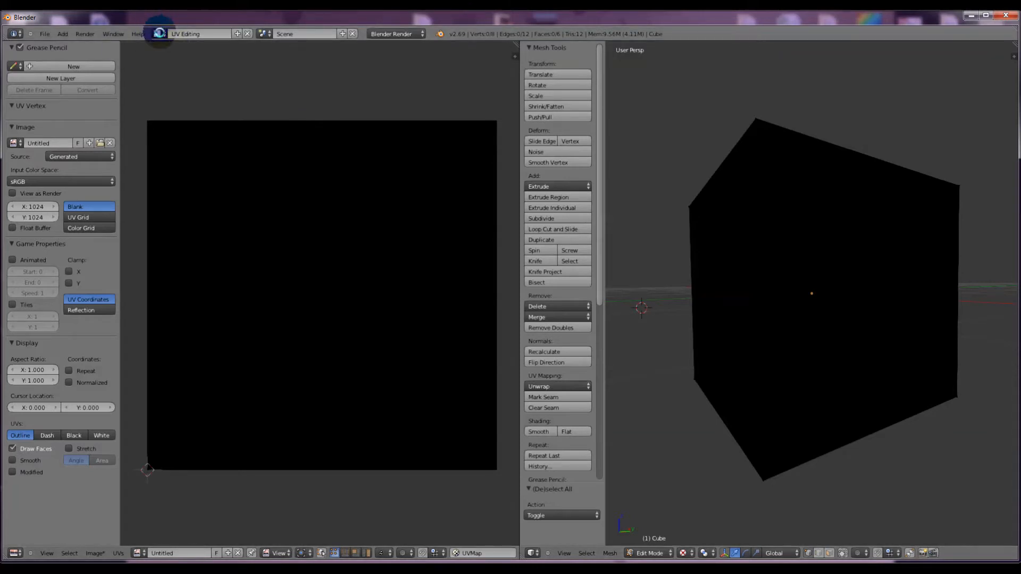
Step: Return to the Default screen layout and set its 3D view to Texture shading
left_click(159, 33)
left_click(162, 83)
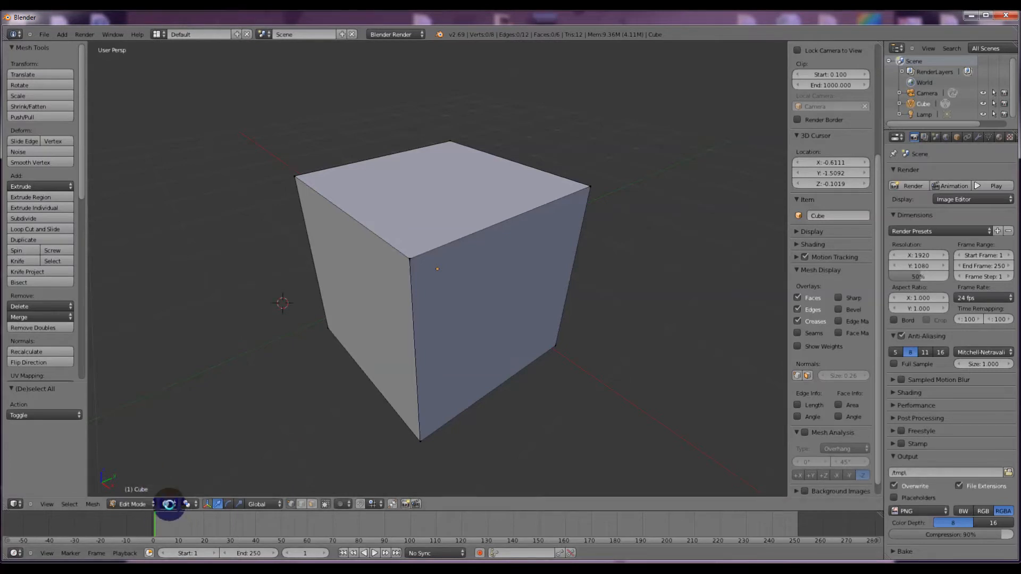
left_click(169, 503)
left_click(181, 459)
mouse_move(267, 382)
middle_mouse_down()
mouse_move(263, 335)
mouse_move(282, 349)
mouse_move(290, 310)
mouse_move(297, 335)
middle_mouse_up()
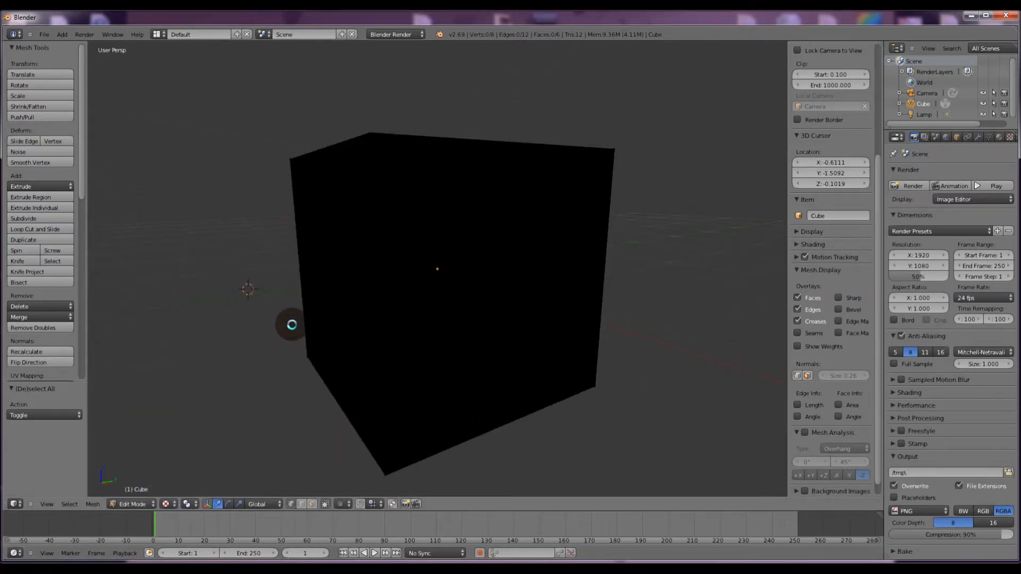
scroll(808, 339, "down", 1)
scroll(829, 340, "up", 5)
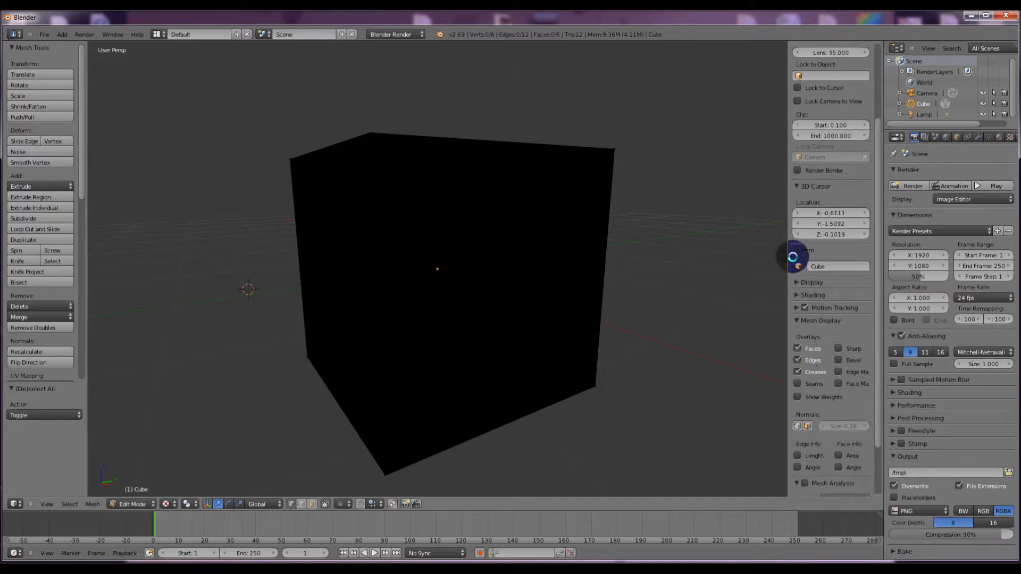
Step: Expand the 3D view's Display and Shading settings and set its material mode to GLSL
left_click(794, 282)
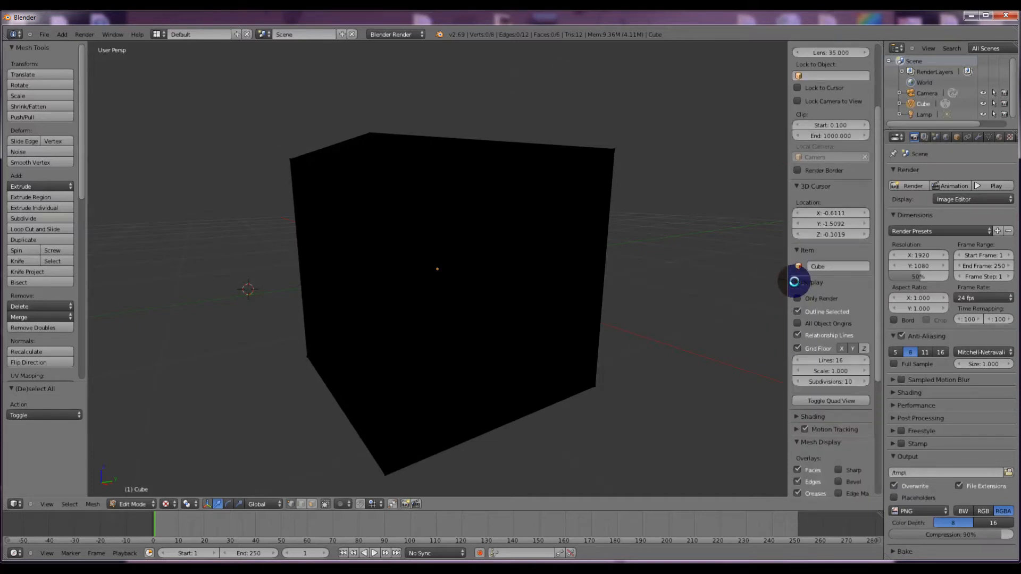
scroll(794, 281, "down", 5)
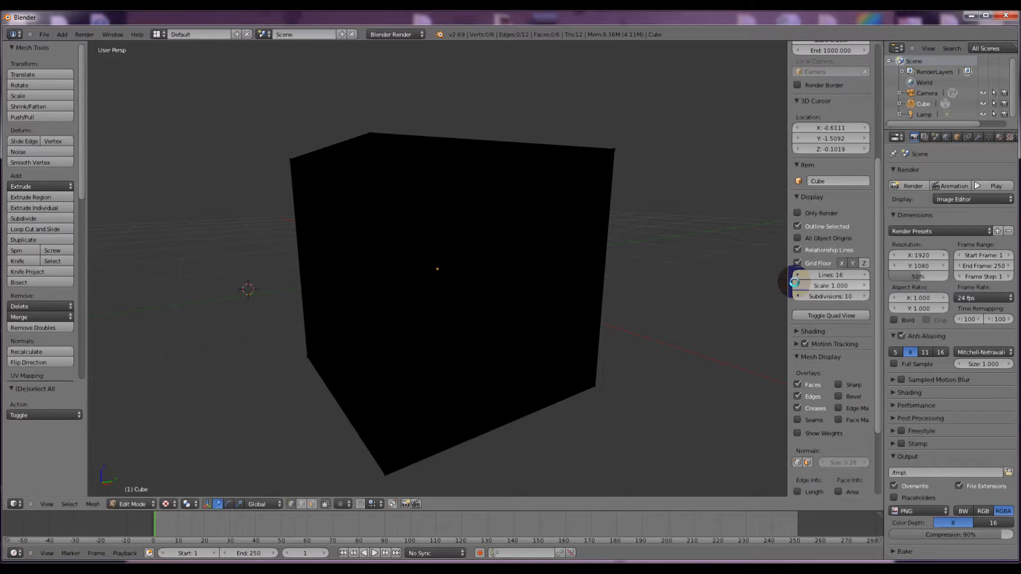
left_click(796, 331)
scroll(796, 330, "down", 3)
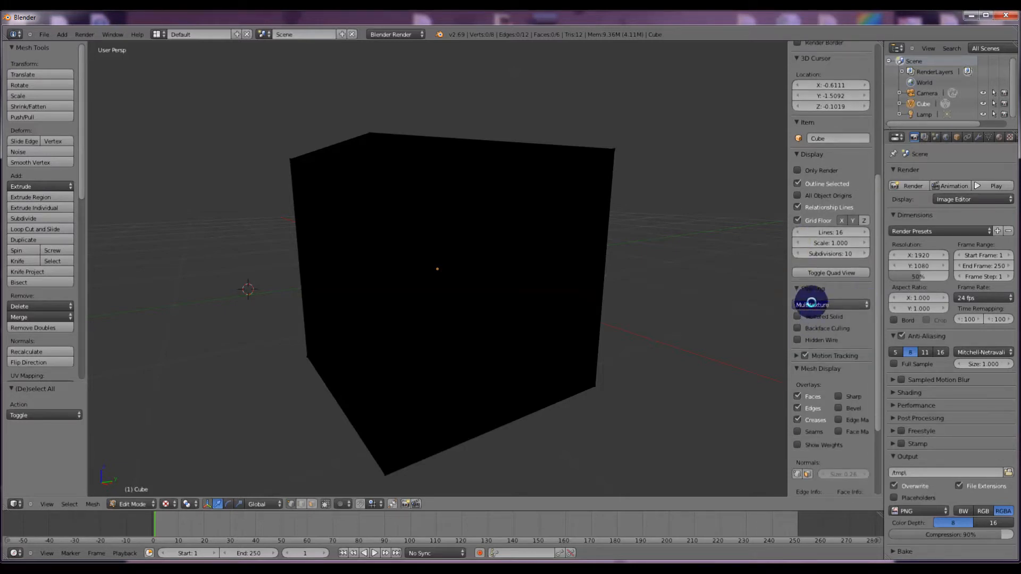
left_click(819, 305)
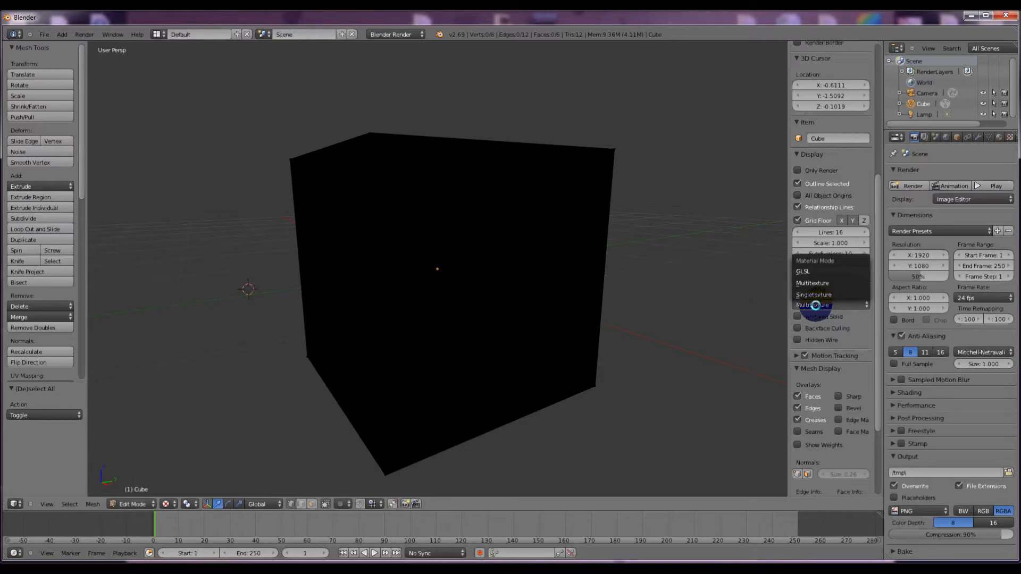
left_click(804, 272)
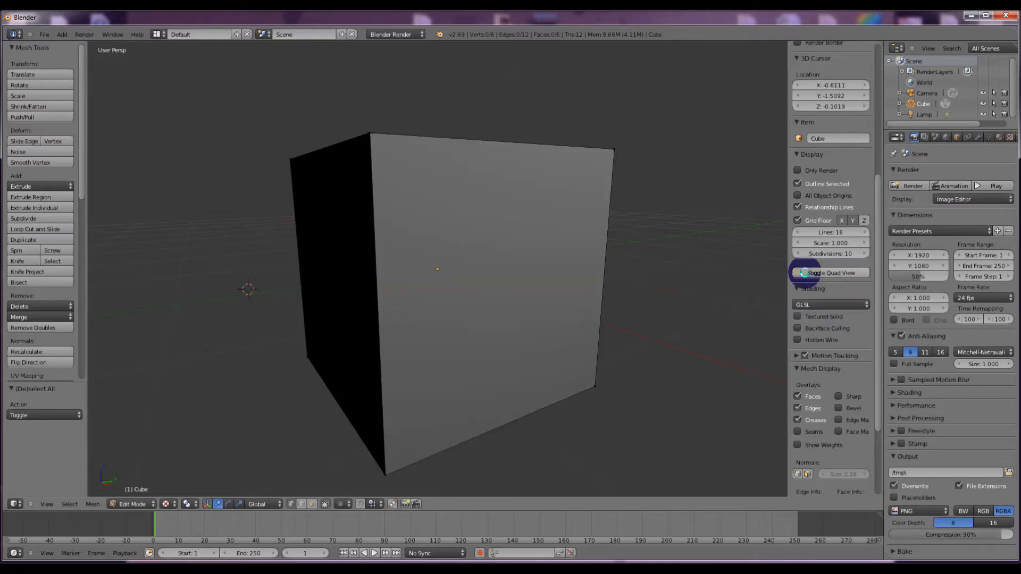
Step: Switch the cube to Object Mode, duplicate the lamp and move the copy about 2.13 units along Y
mouse_move(668, 303)
middle_mouse_down()
mouse_move(695, 347)
mouse_move(679, 320)
mouse_move(590, 299)
mouse_move(702, 319)
mouse_move(689, 303)
middle_mouse_up()
scroll(689, 302, "down", 4)
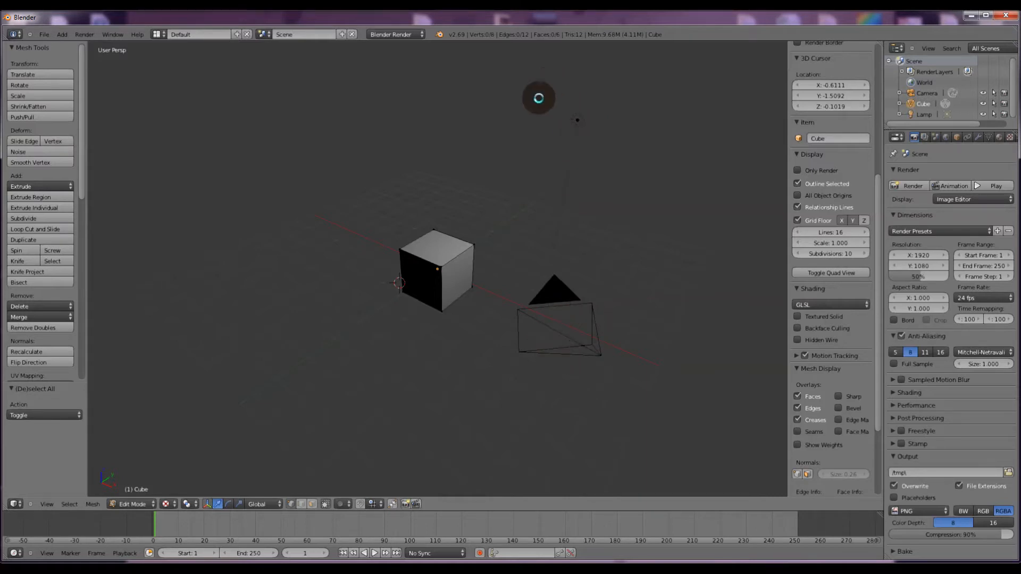
middle_click_drag(665, 205, 565, 319)
scroll(573, 224, "up", 3)
scroll(566, 319, "down", 5)
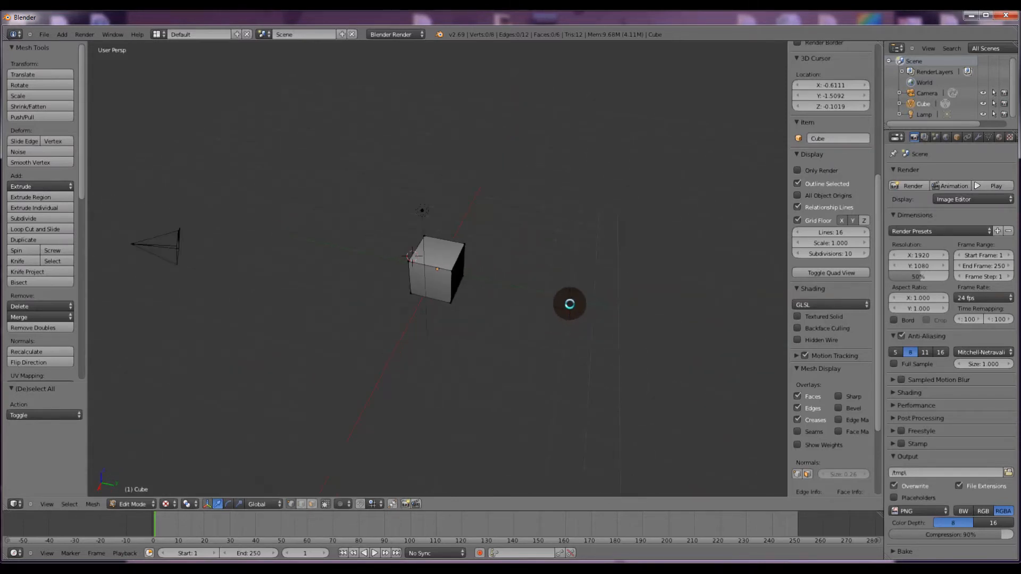
key("Tab")
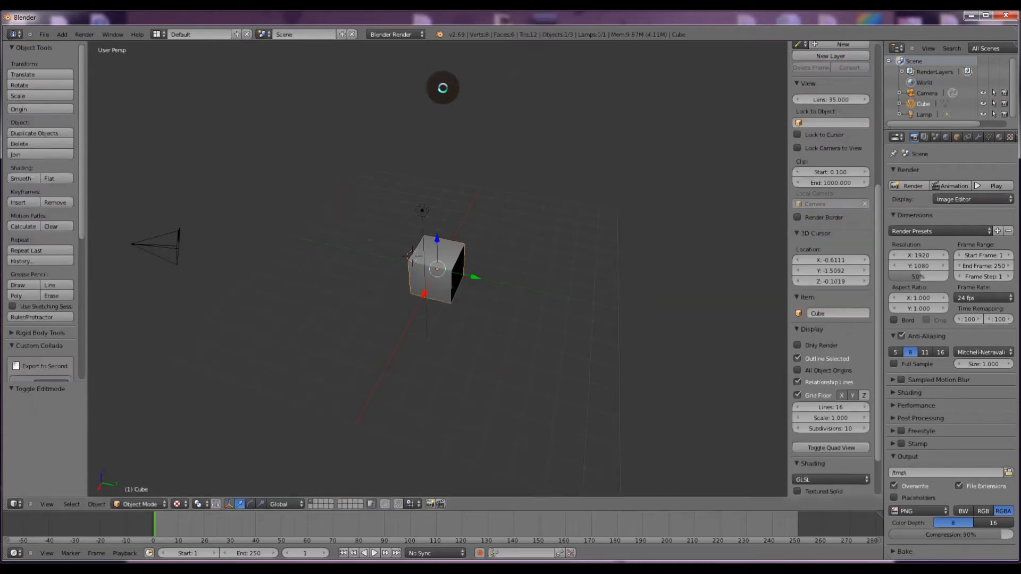
scroll(410, 205, "up", 3)
right_click(388, 79)
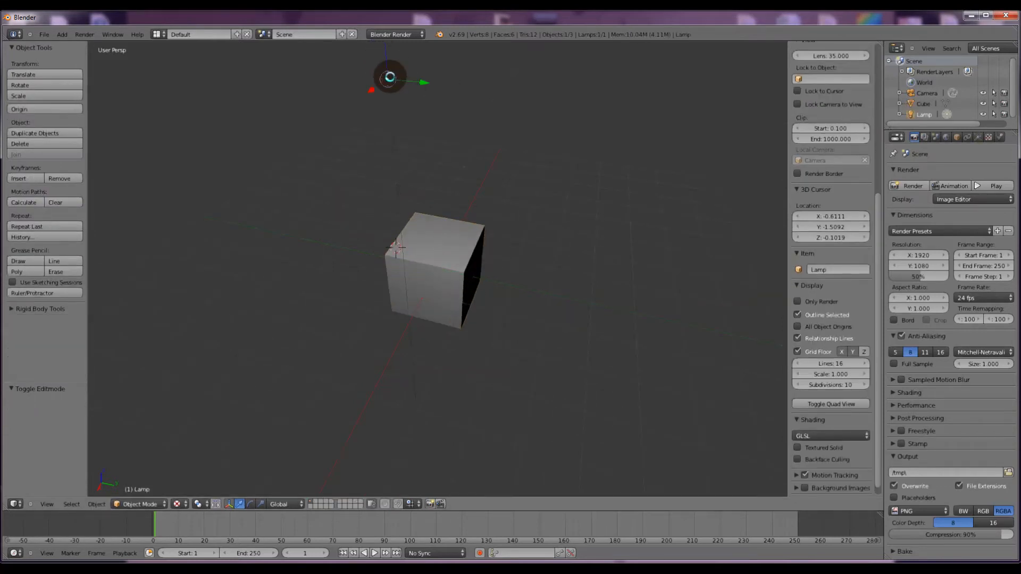
key("shift+d")
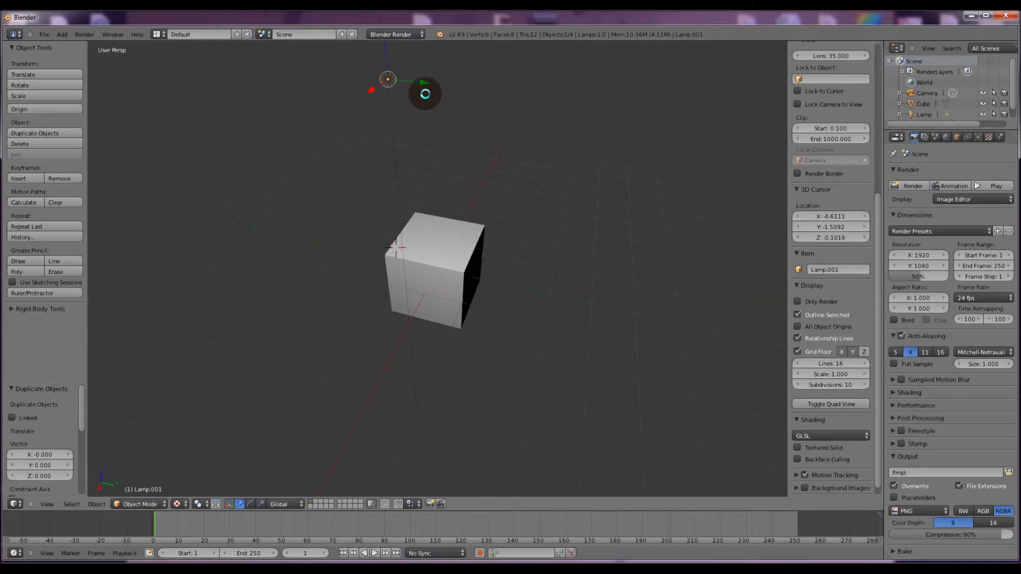
key("y")
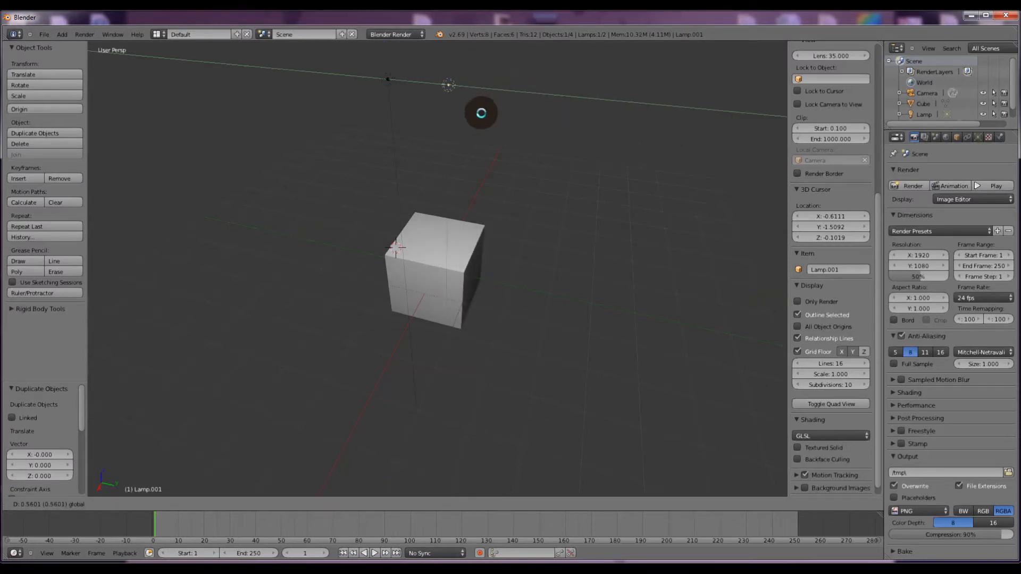
left_click(676, 123)
Step: Duplicate the copied lamp again and move the new one about 6.86 units along negative X
middle_click_drag(679, 122, 573, 123)
scroll(573, 123, "down", 2)
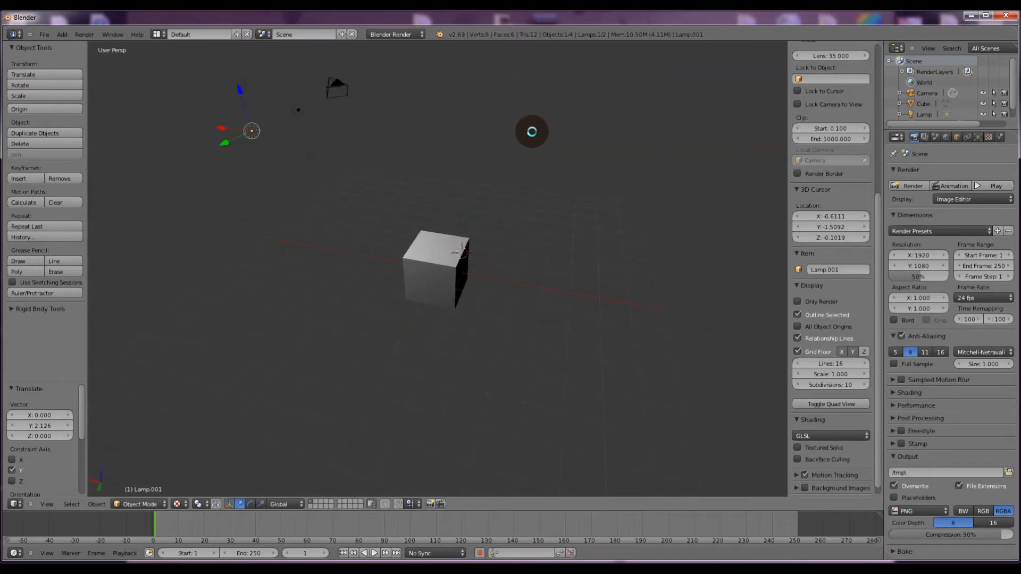
key("shift+d")
right_click(532, 131)
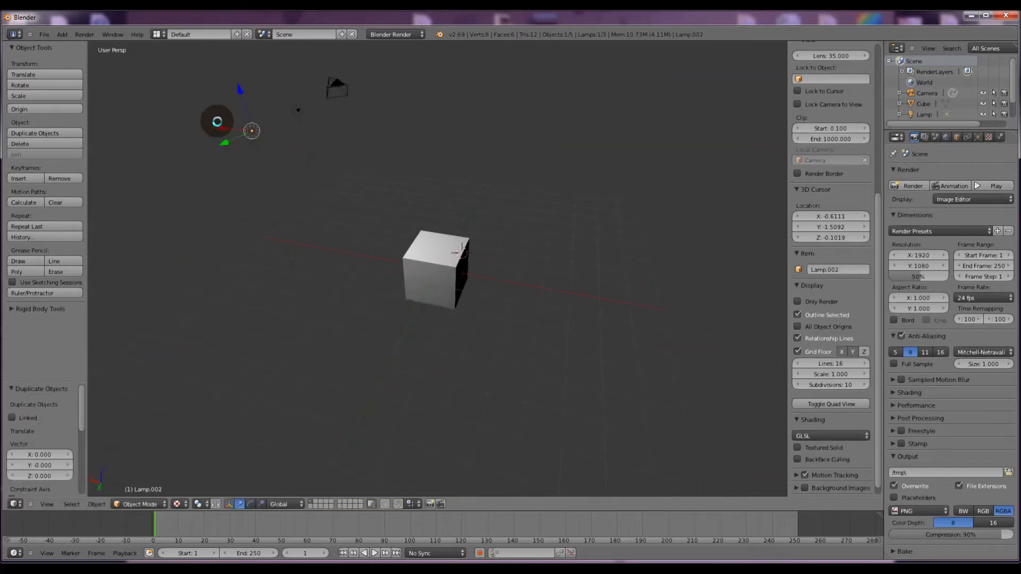
key("g")
key("x")
left_click(582, 166)
Step: Move the original lamp about 4.61 units along negative Y and lower it about 2.54 units along Z
middle_click_drag(358, 230, 422, 269)
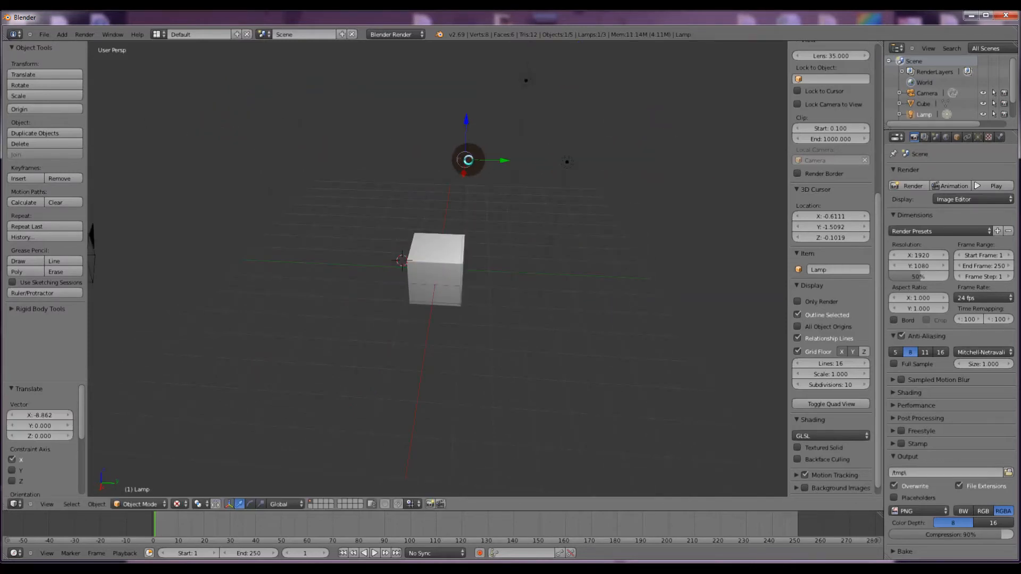
key("g")
key("y")
left_click(298, 176)
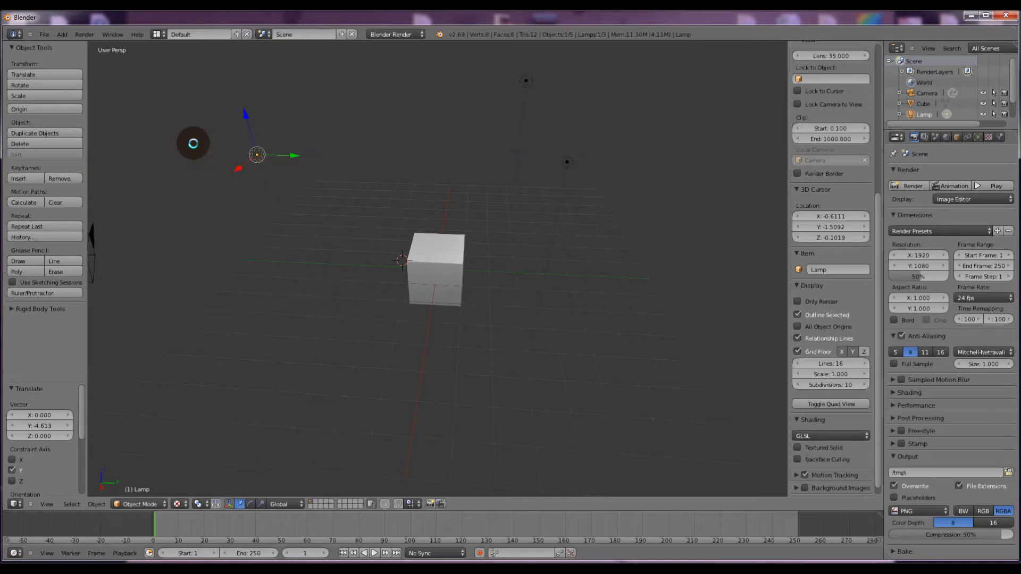
key("g")
key("z")
left_click(244, 212)
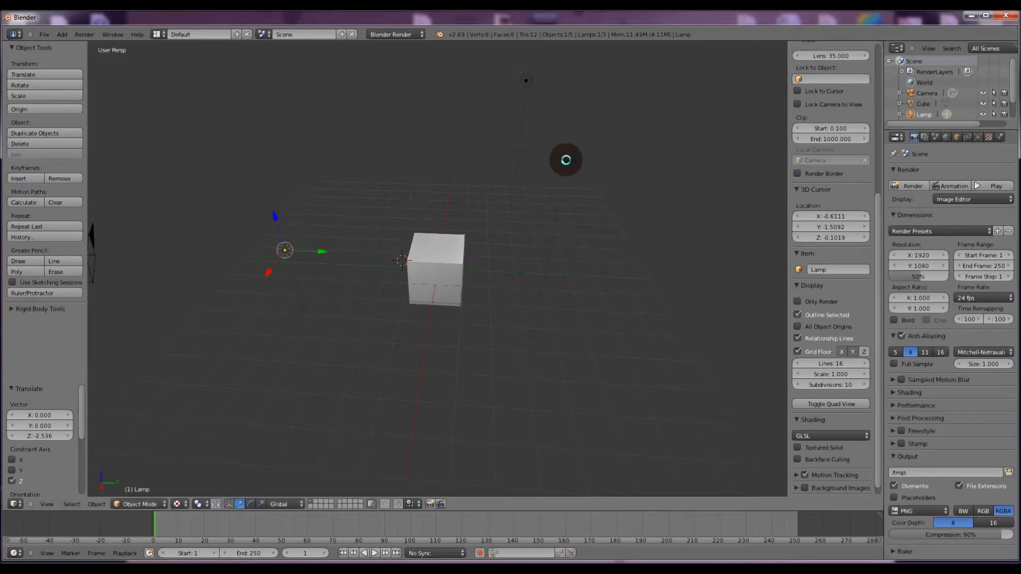
Step: Select the first lamp copy and lower it about 1.5 units along Z
right_click(566, 159)
key("g")
key("z")
left_click(591, 189)
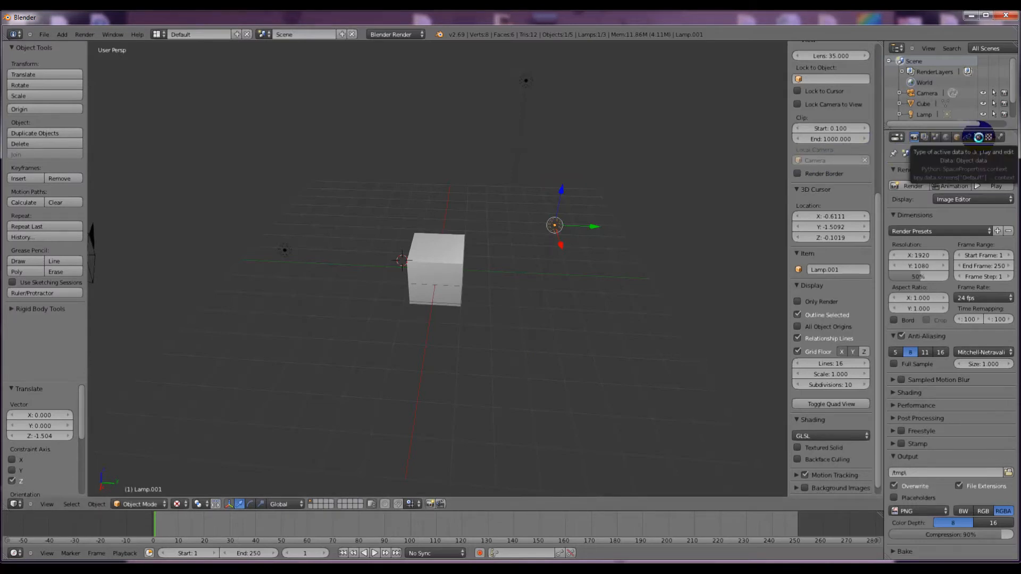
Step: Set the first lamp copy's energy to 0.400 and its light colour to pale yellow
left_click(978, 138)
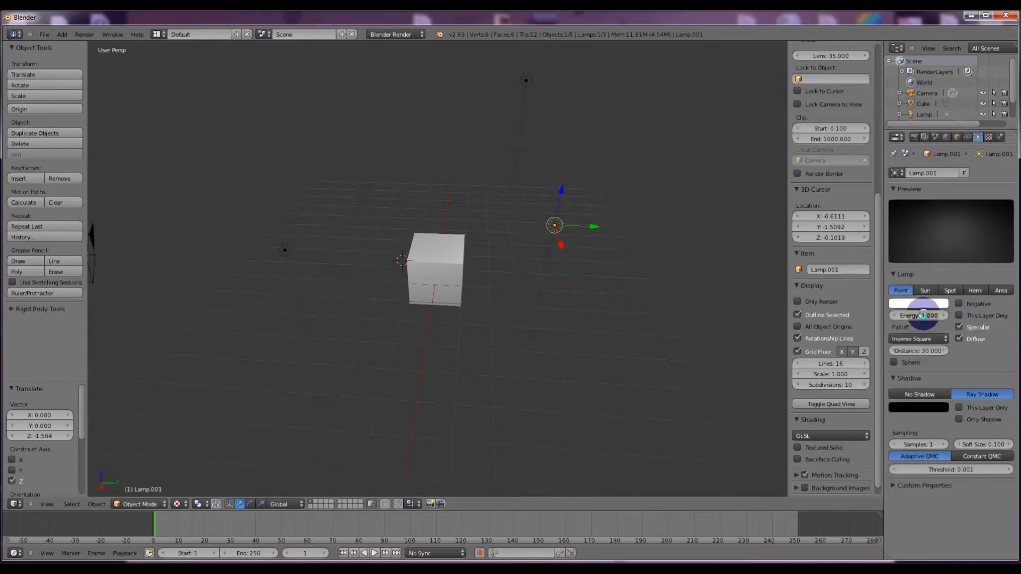
left_click_drag(924, 316, 898, 314)
left_click(906, 303)
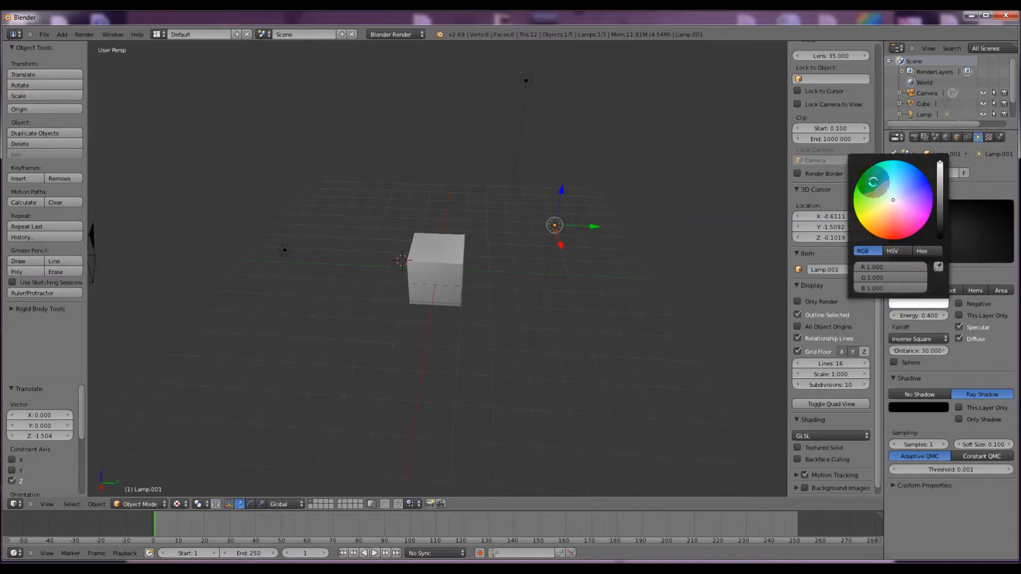
left_click_drag(891, 201, 871, 210)
Step: Select the second lamp copy and set its light colour to pink, about R 1.000, G 0.513, B 0.579
middle_click_drag(595, 292, 451, 290)
right_click(590, 163)
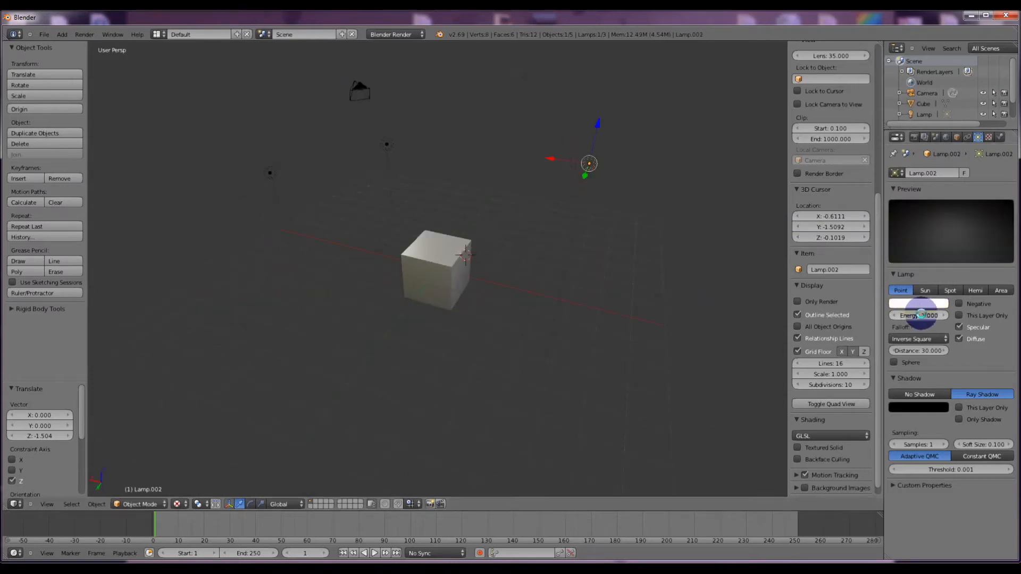
left_click(912, 303)
left_click_drag(893, 200, 895, 219)
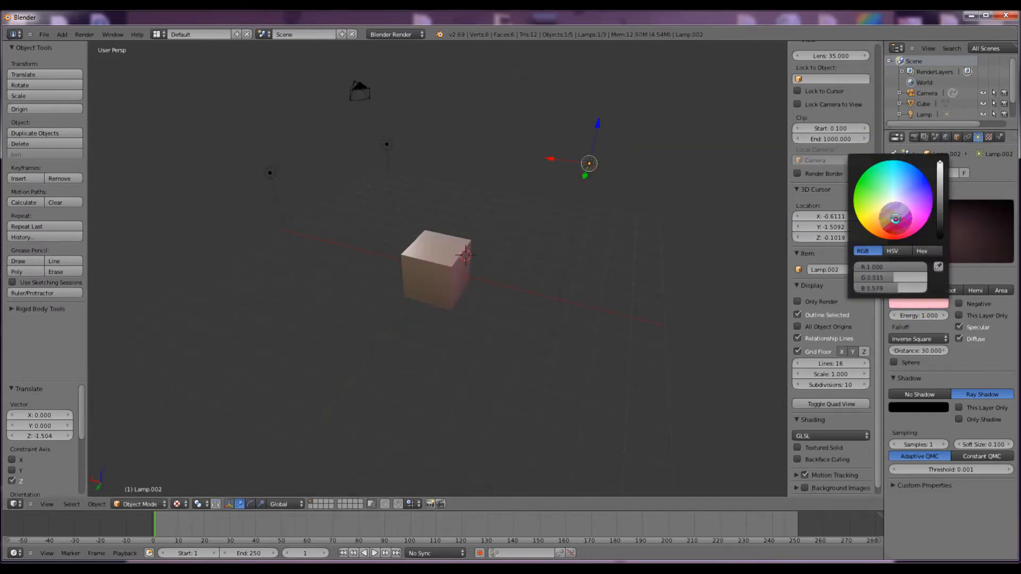
Step: Select the original lamp and set its light colour to light green
middle_click_drag(745, 239, 399, 262)
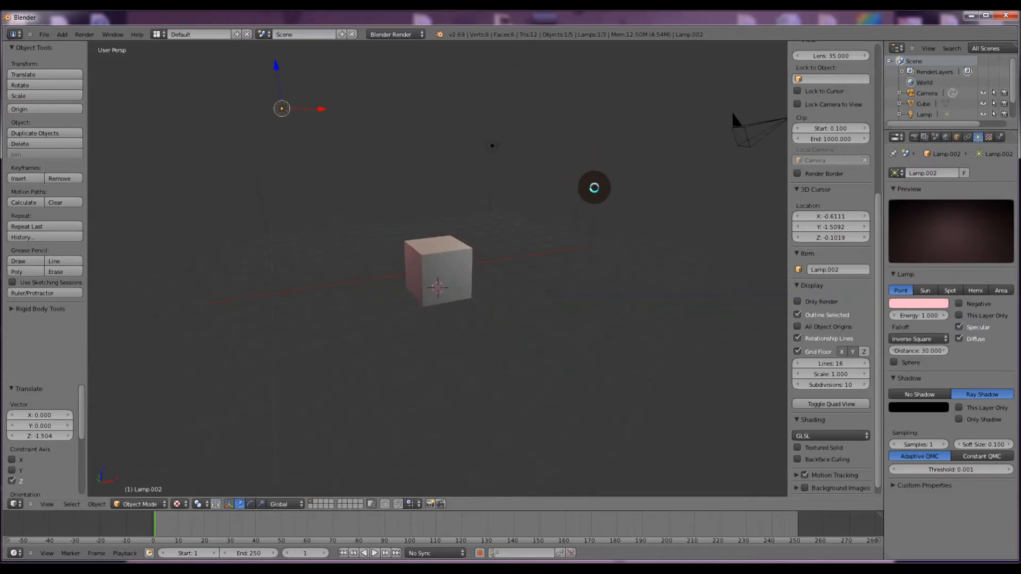
right_click(600, 184)
left_click(895, 303)
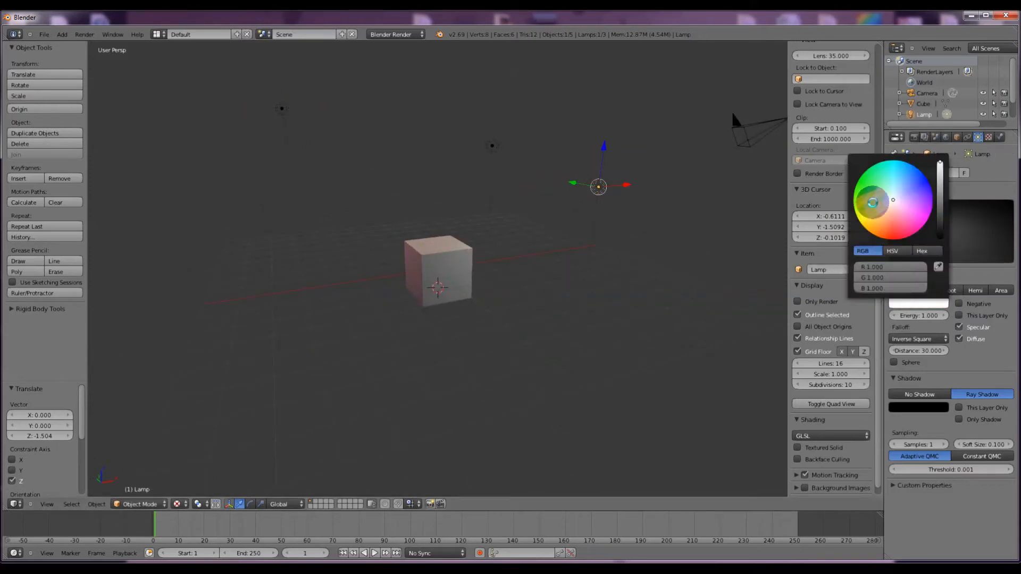
left_click_drag(889, 199, 875, 188)
Step: Put the cube in Edit Mode, add a second material slot and create a new material named brick in it
middle_click_drag(626, 255, 256, 296)
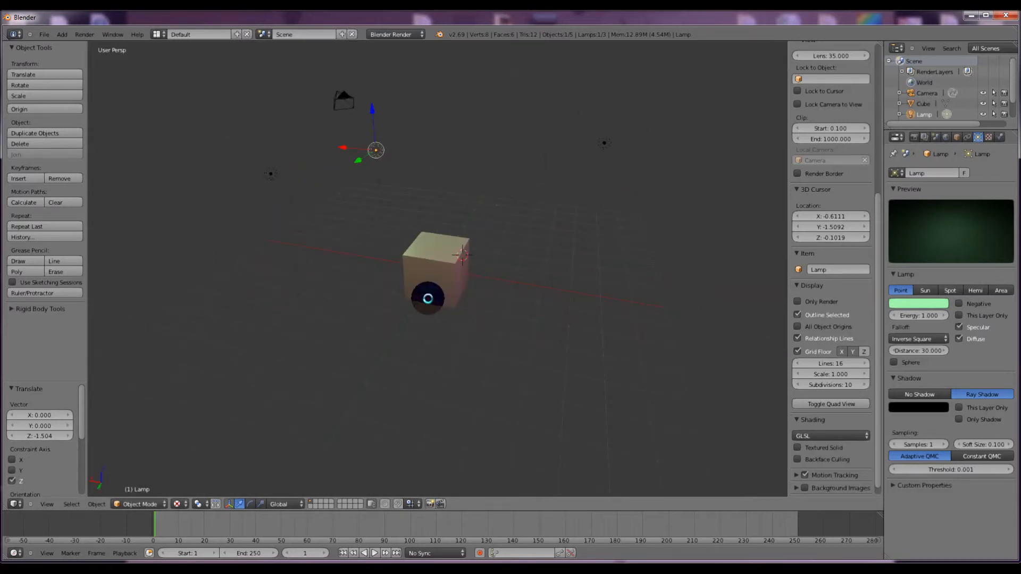
right_click(434, 261)
key("Tab")
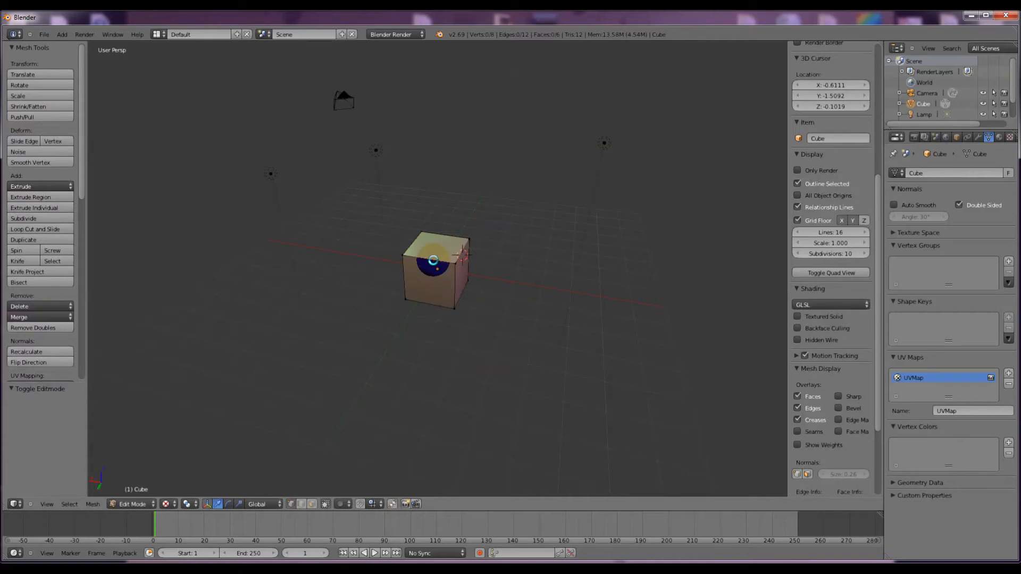
left_click(997, 136)
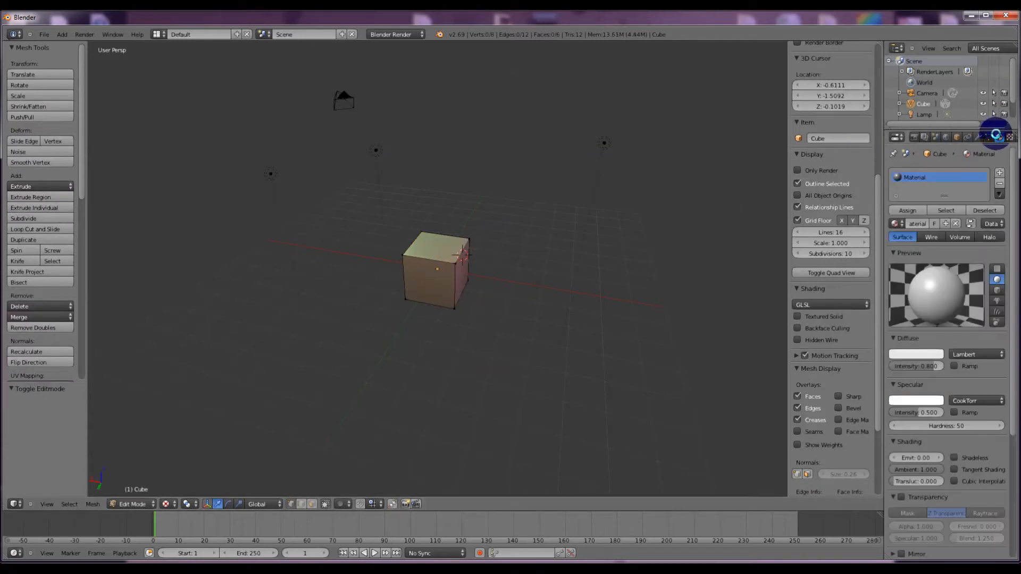
left_click(999, 171)
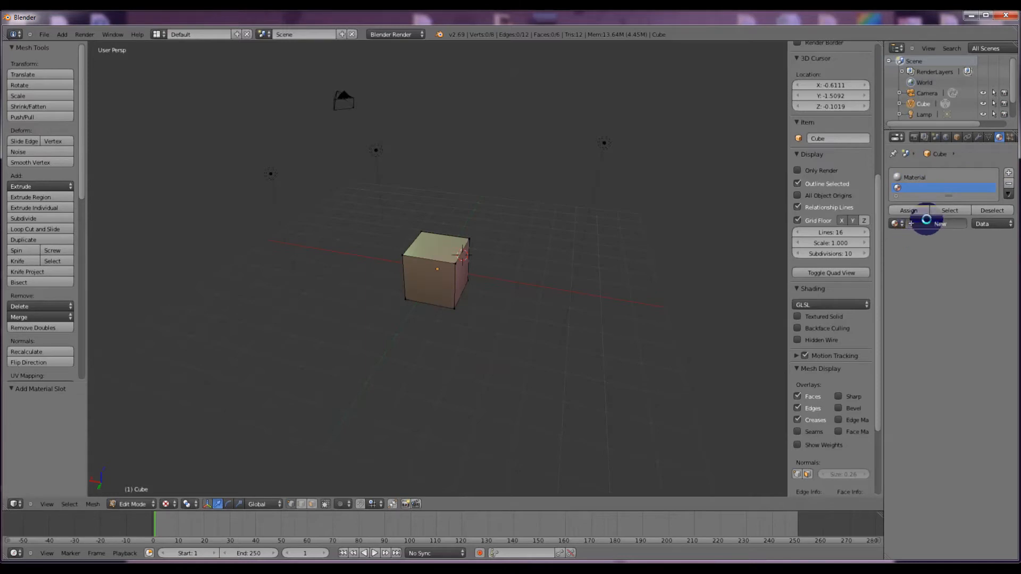
left_click(926, 221)
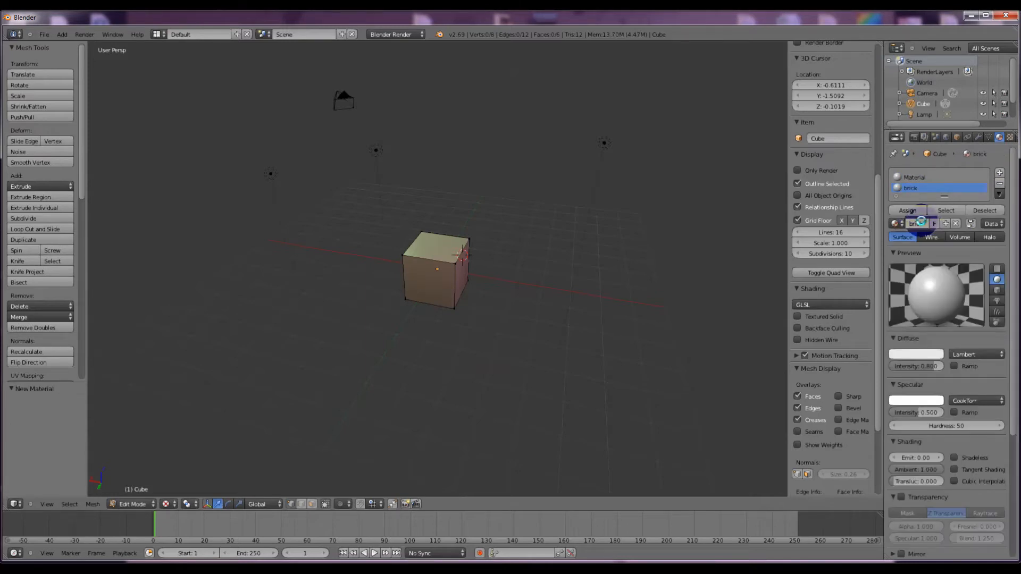
Step: In face select mode, select the cube's top face and the adjoining front face and assign the brick material to them
scroll(435, 259, "up", 2)
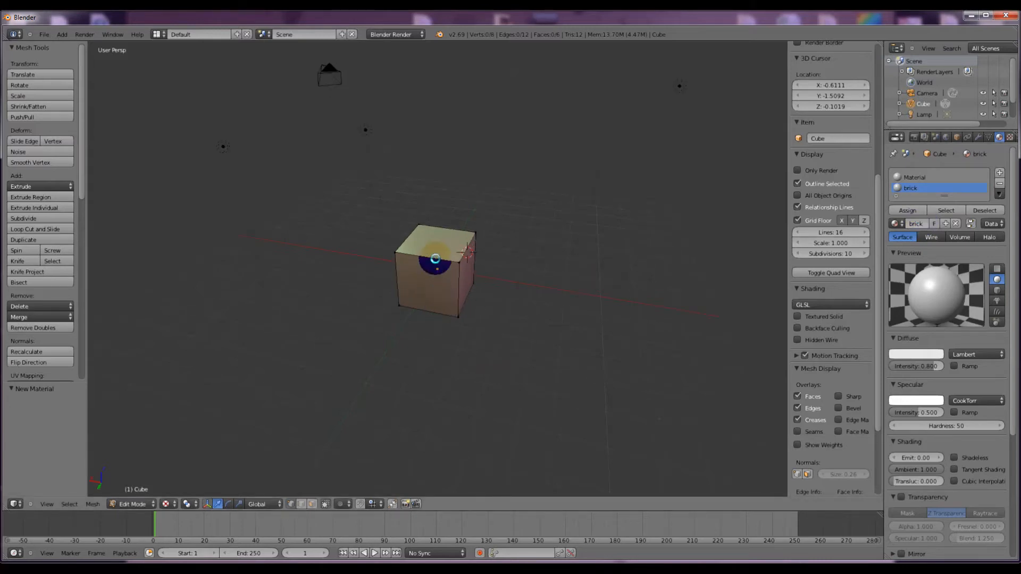
left_click(312, 503)
right_click(429, 279)
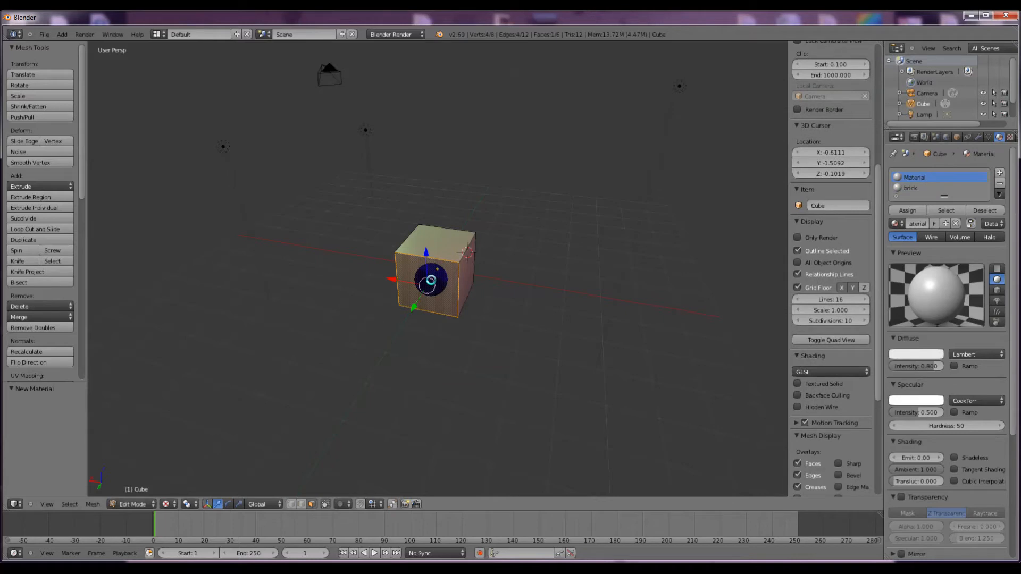
right_click(436, 258, "shift")
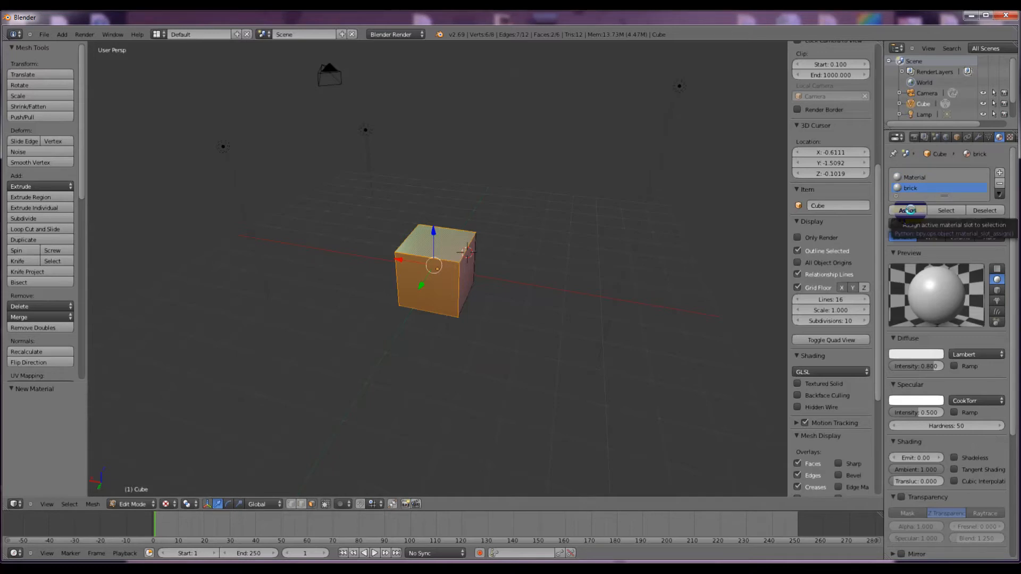
left_click(907, 211)
Step: Set the brick material's diffuse colour to orange, then deselect all faces and check the coloured cube
middle_click_drag(622, 317, 612, 317)
left_click(915, 353)
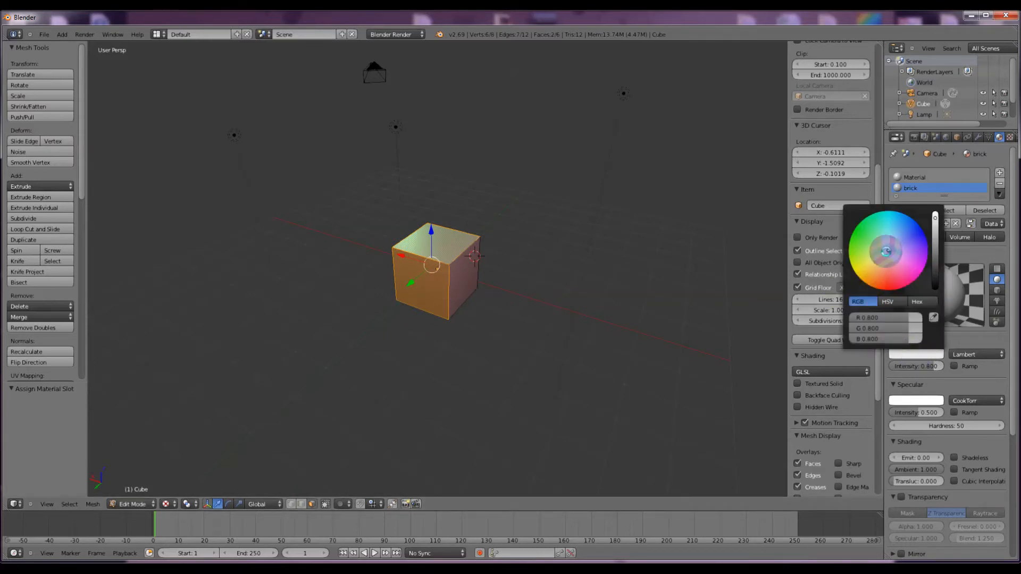
left_click_drag(886, 251, 878, 276)
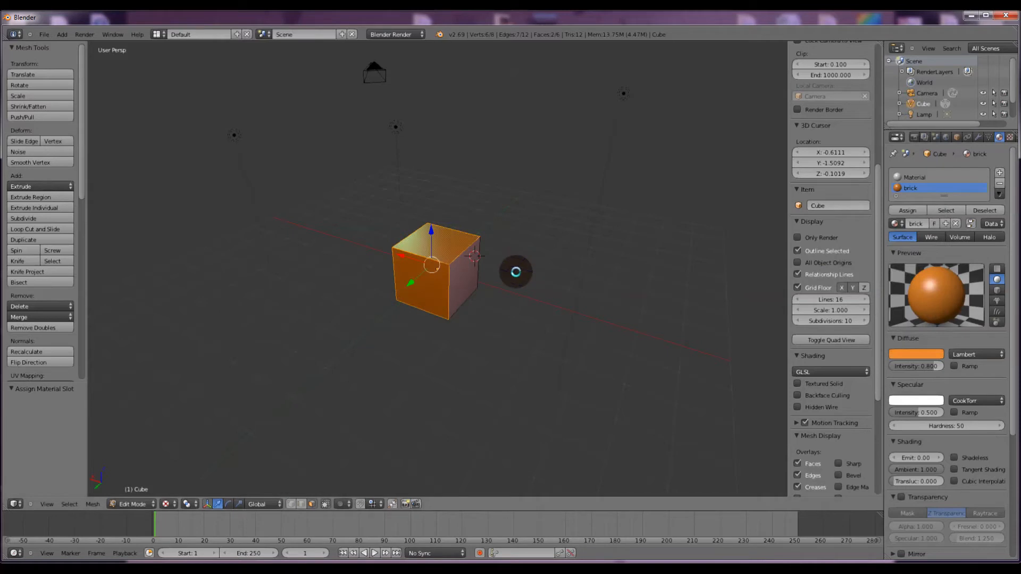
key("a")
middle_click_drag(540, 274, 518, 269)
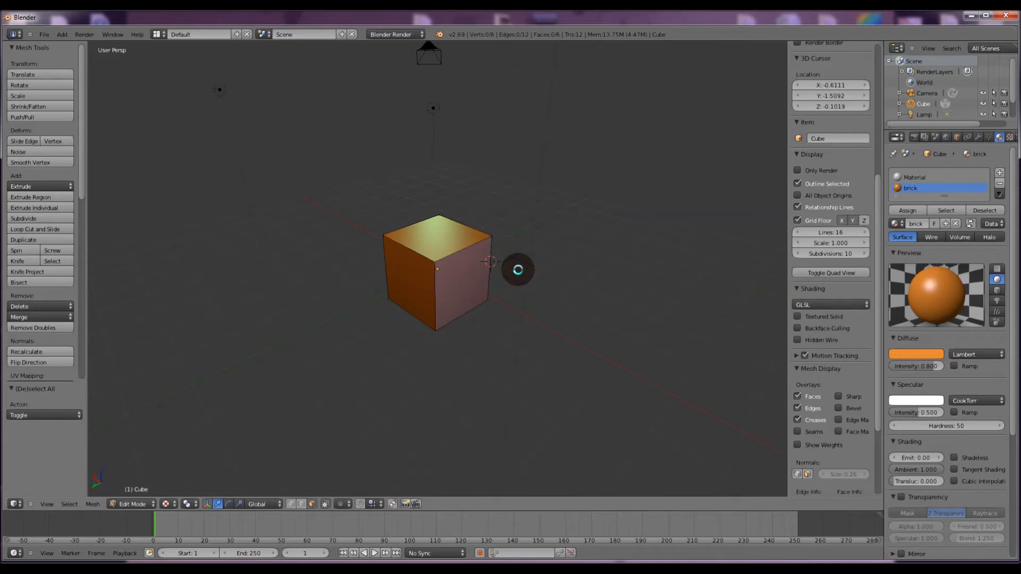
scroll(474, 257, "up", 2)
middle_click_drag(517, 272, 541, 274)
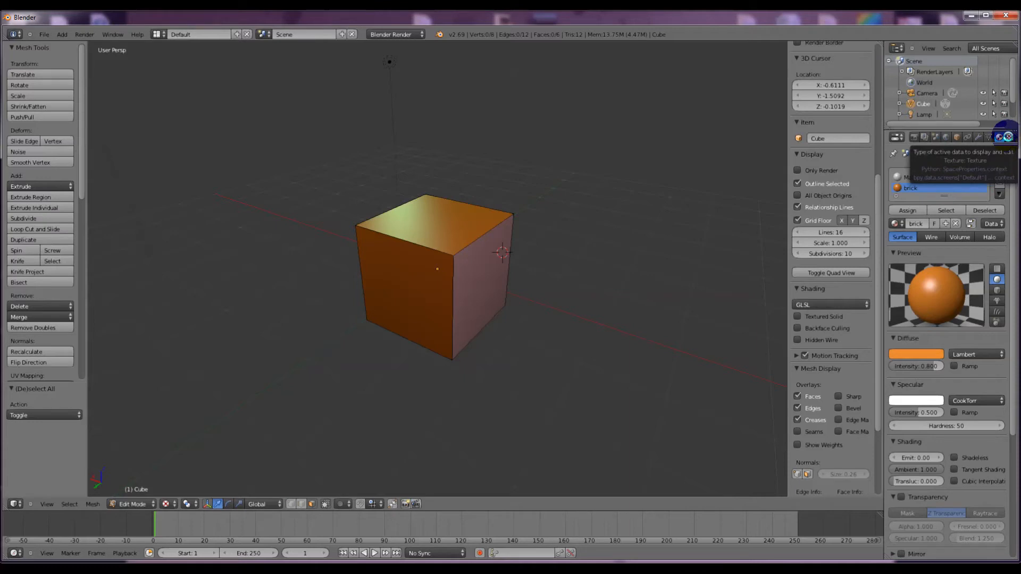
Step: Add a new Image or Movie texture to the brick material and set its mapping coordinates to UV
left_click(1009, 137)
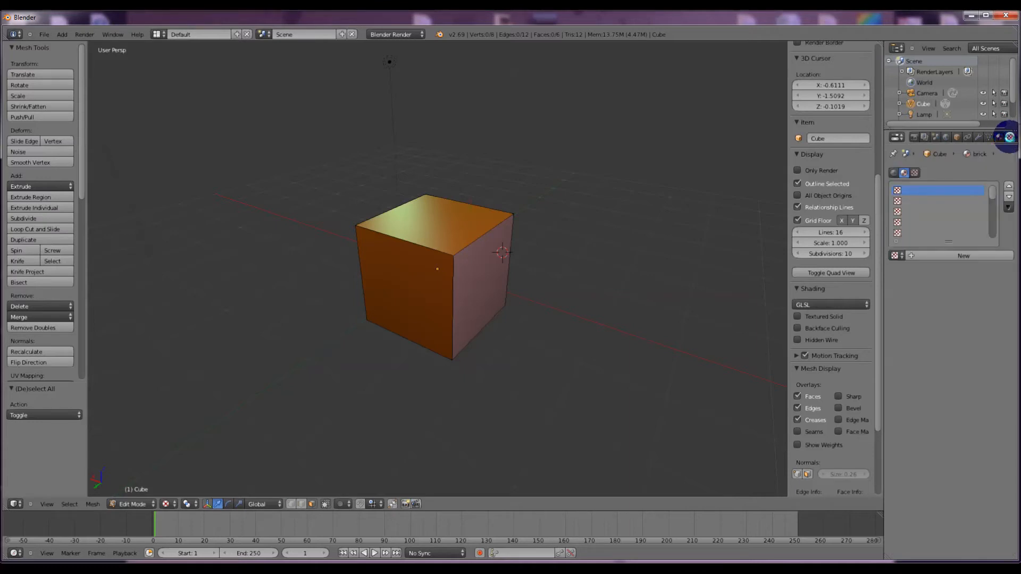
left_click(948, 253)
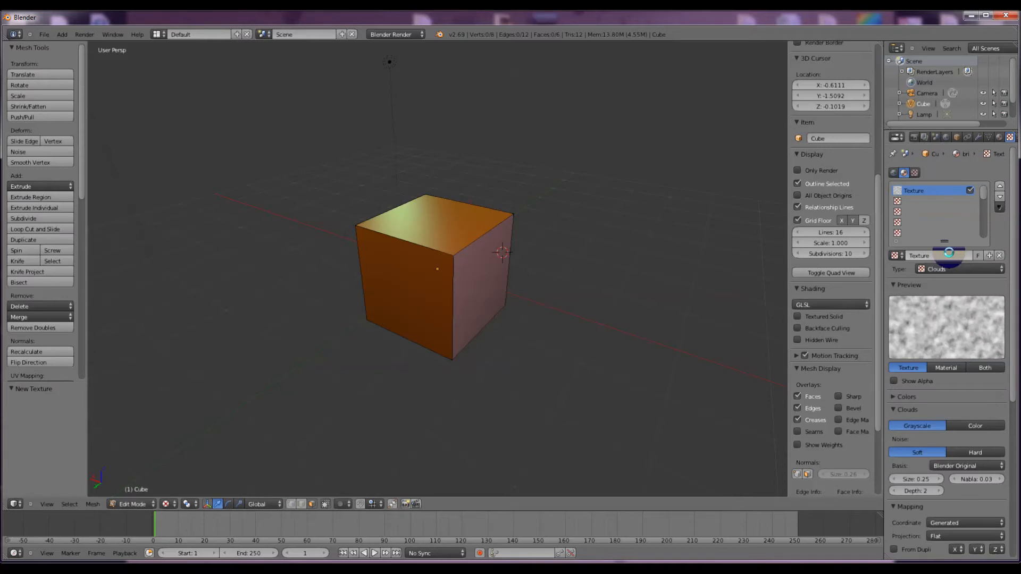
left_click(949, 267)
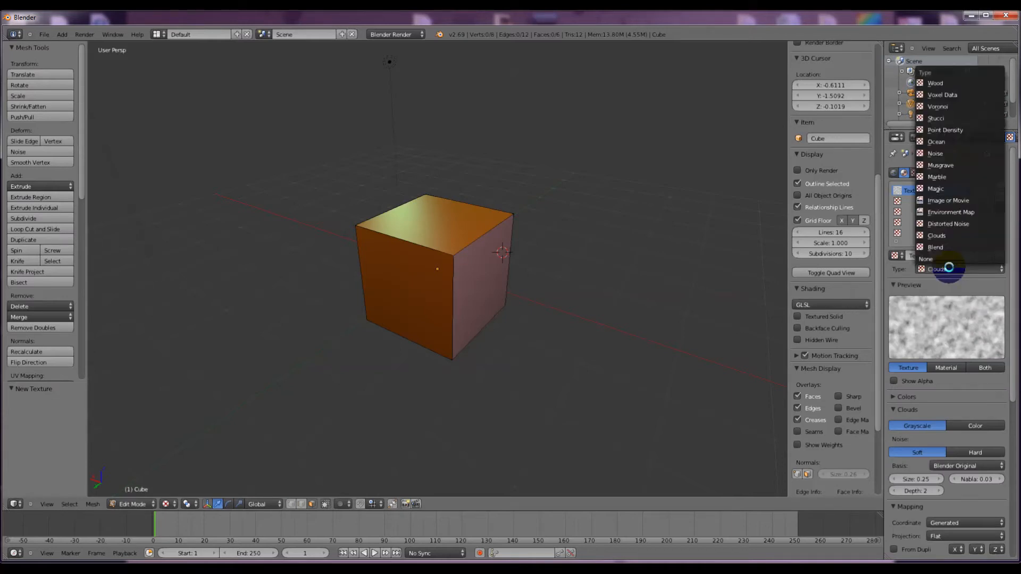
left_click(960, 201)
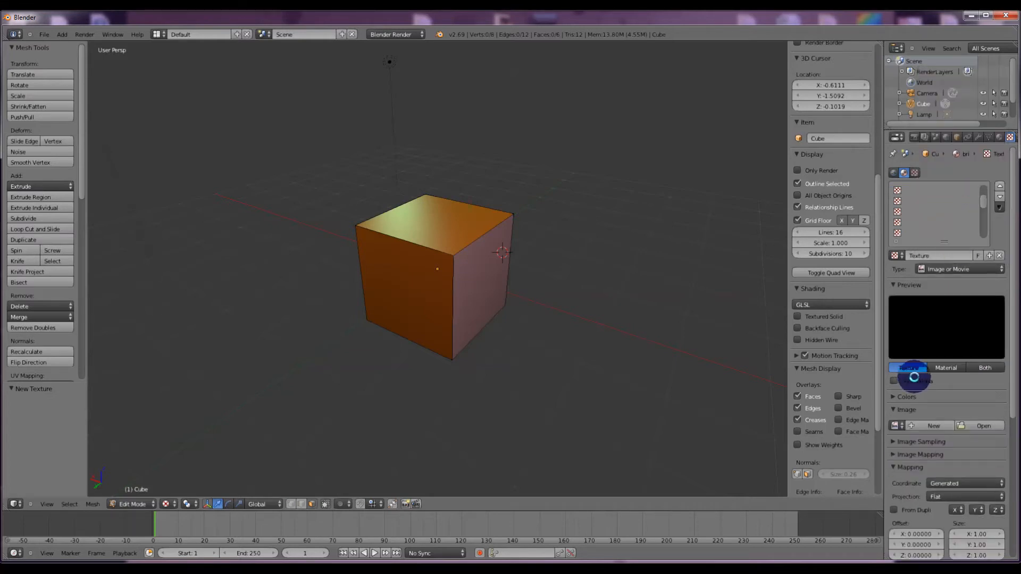
scroll(913, 377, "down", 2)
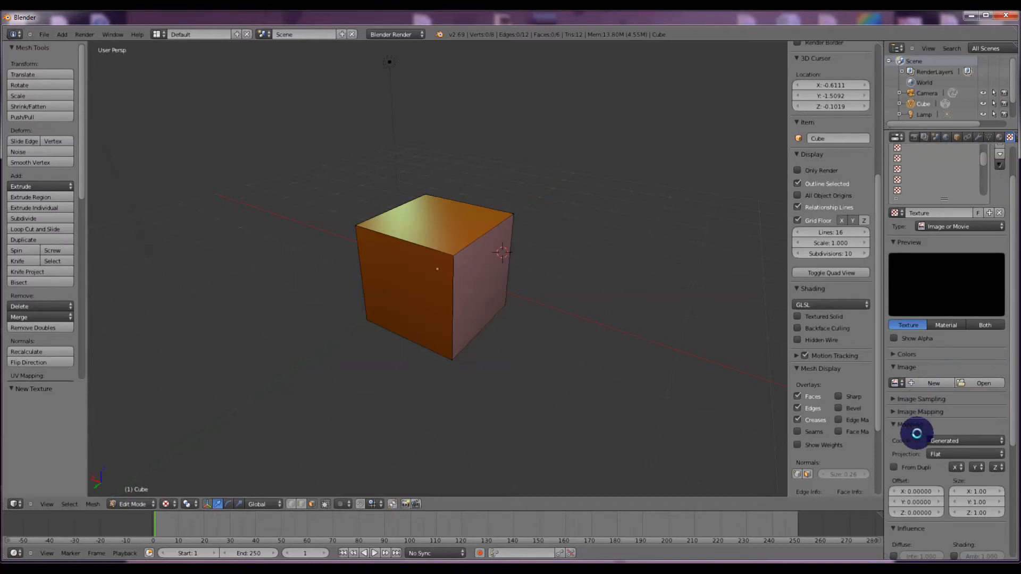
left_click(955, 440)
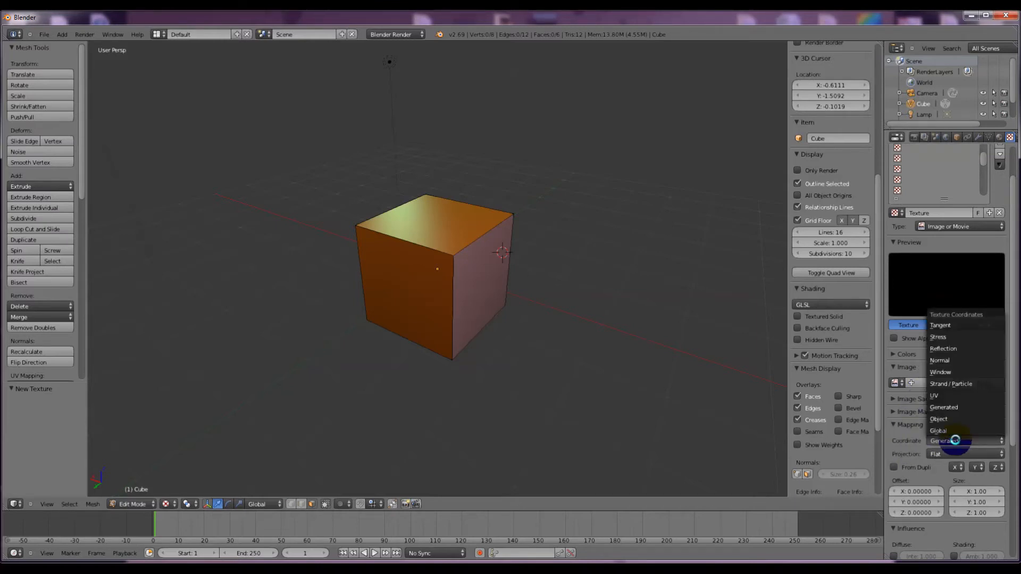
left_click(937, 396)
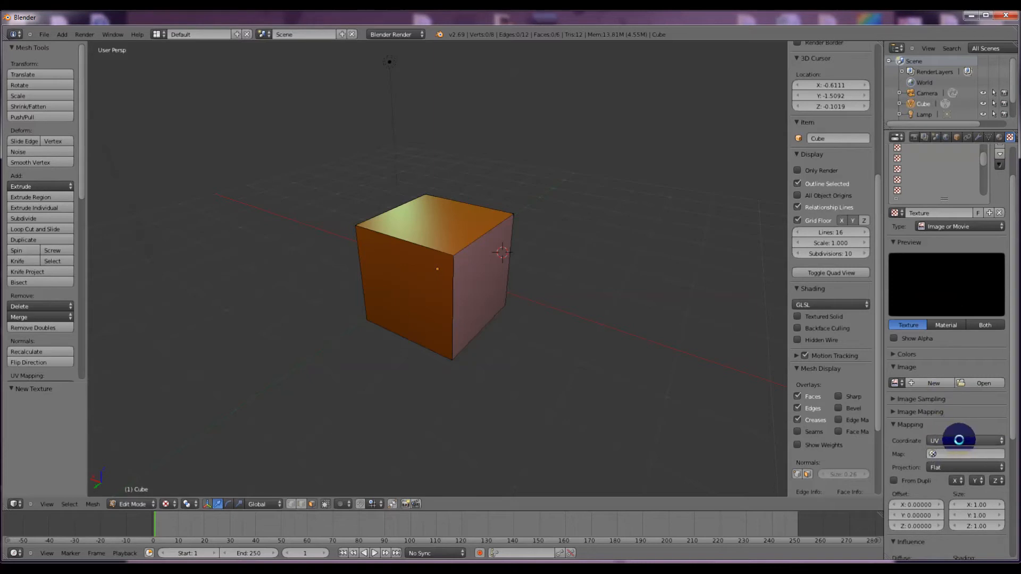
Step: Load the brick photo IMG_4811.jpg from the Desktop folder as the texture's image, using thumbnails to find it
left_click(979, 383)
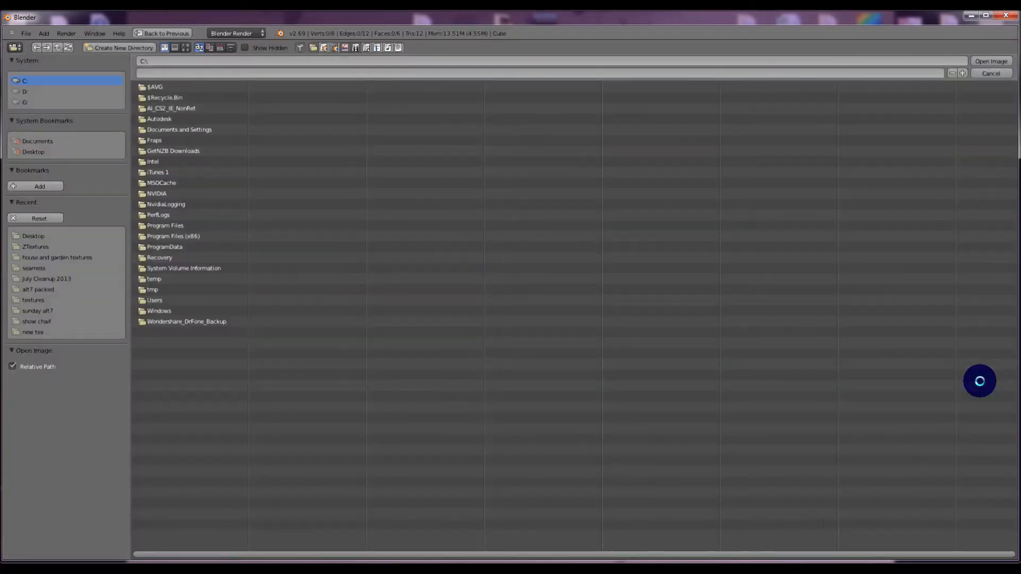
left_click(33, 235)
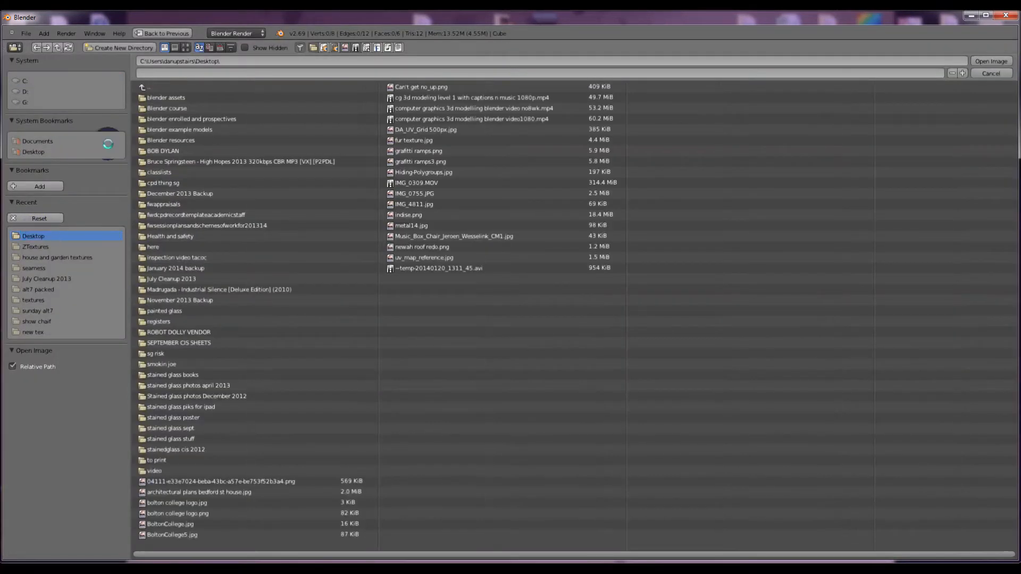
left_click(185, 47)
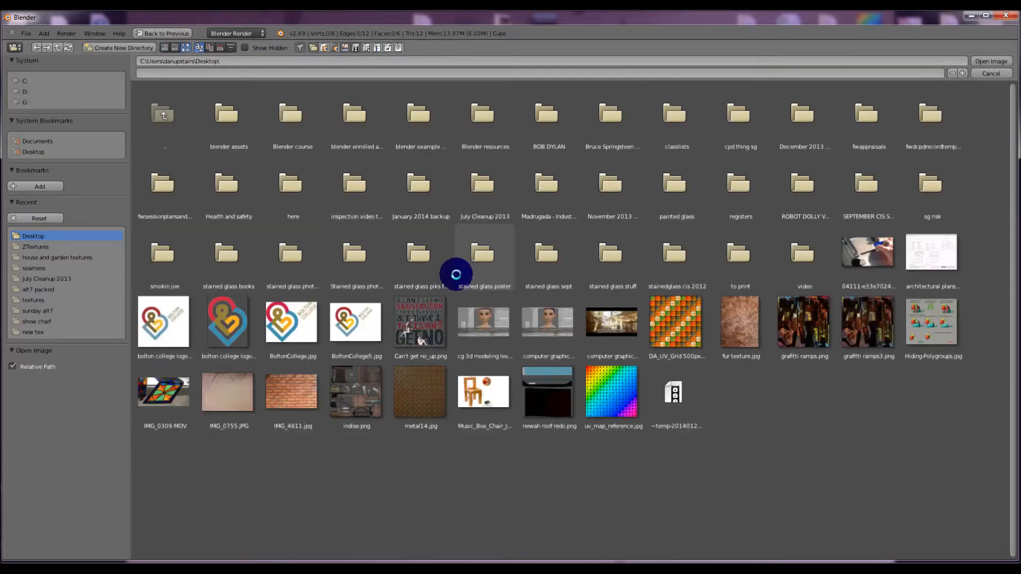
left_click(276, 412)
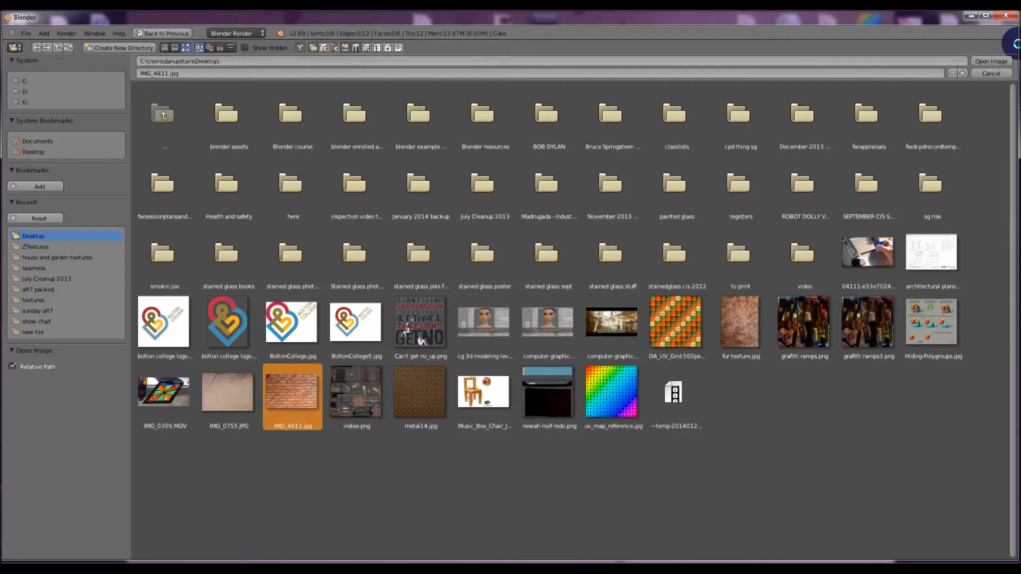
left_click(986, 60)
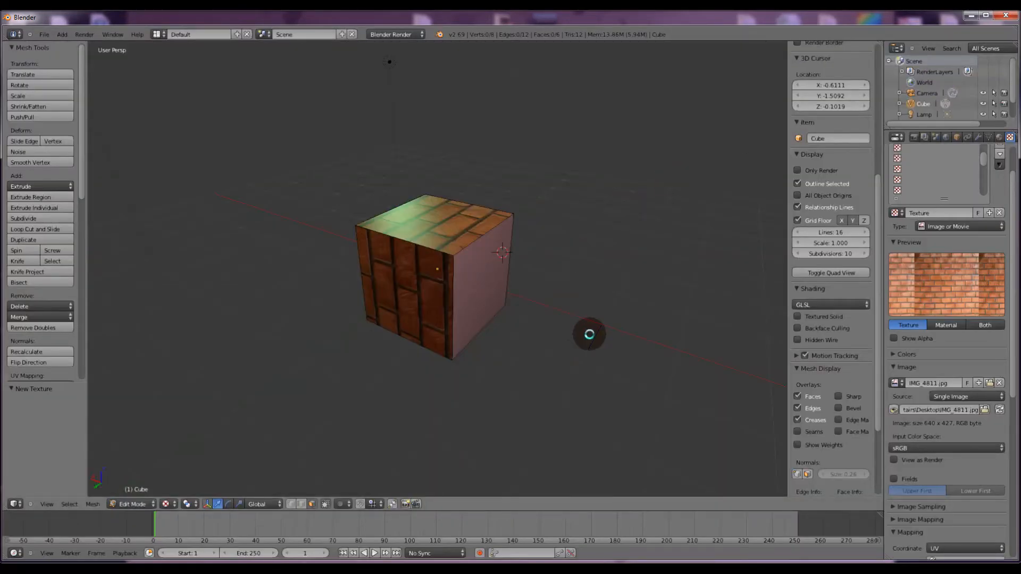
Step: Inspect the bricks on the cube up close and set the texture's mapping size to 5 in both X and Y
middle_click_drag(599, 281, 630, 314)
scroll(633, 305, "up", 5)
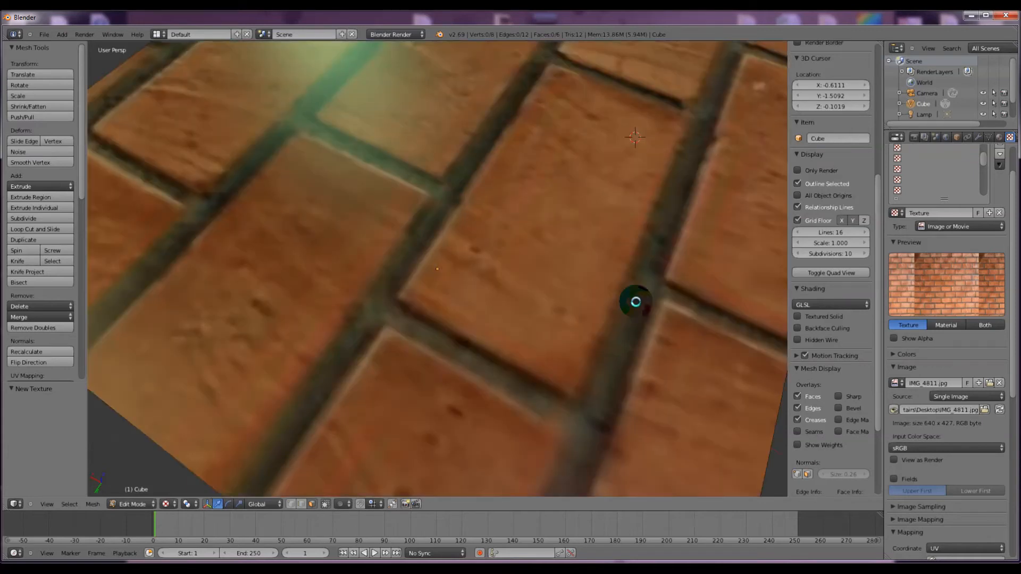
scroll(636, 298, "down", 4)
middle_click_drag(729, 360, 743, 296)
scroll(958, 270, "down", 10)
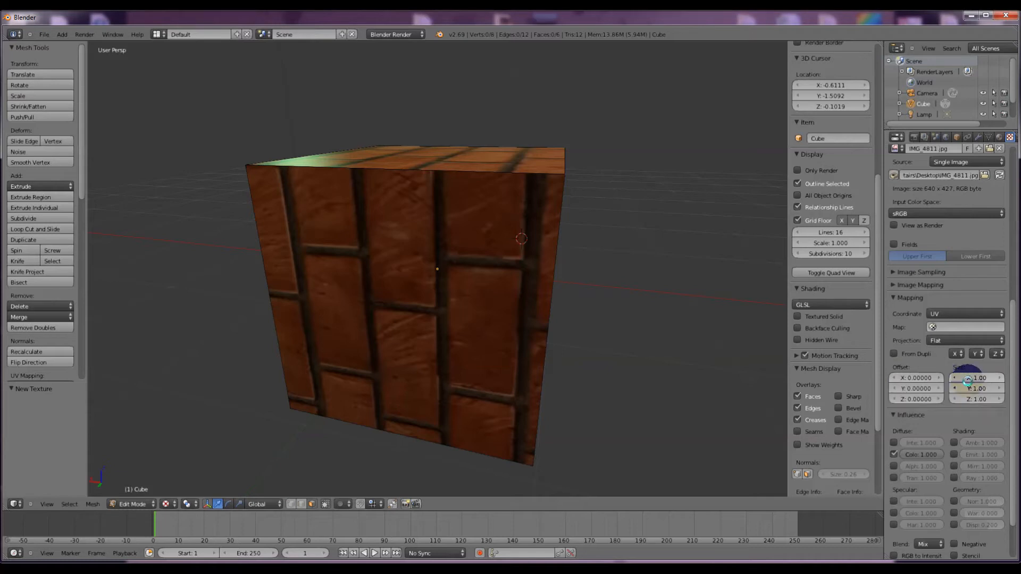
mouse_move(966, 376)
left_mouse_down()
mouse_move(1011, 379)
mouse_move(977, 377)
left_mouse_up()
left_click(976, 377)
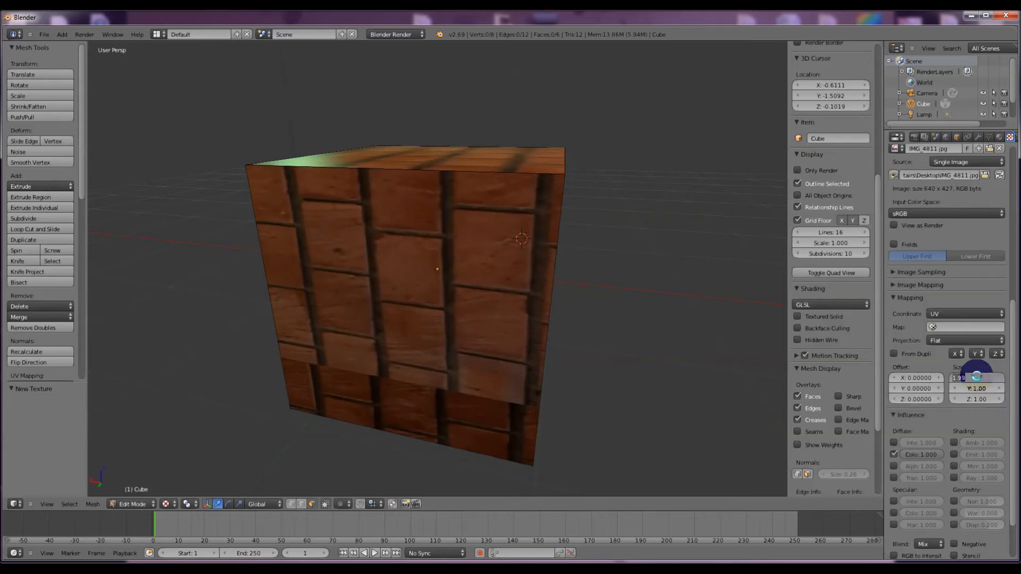
type("5")
key("Return")
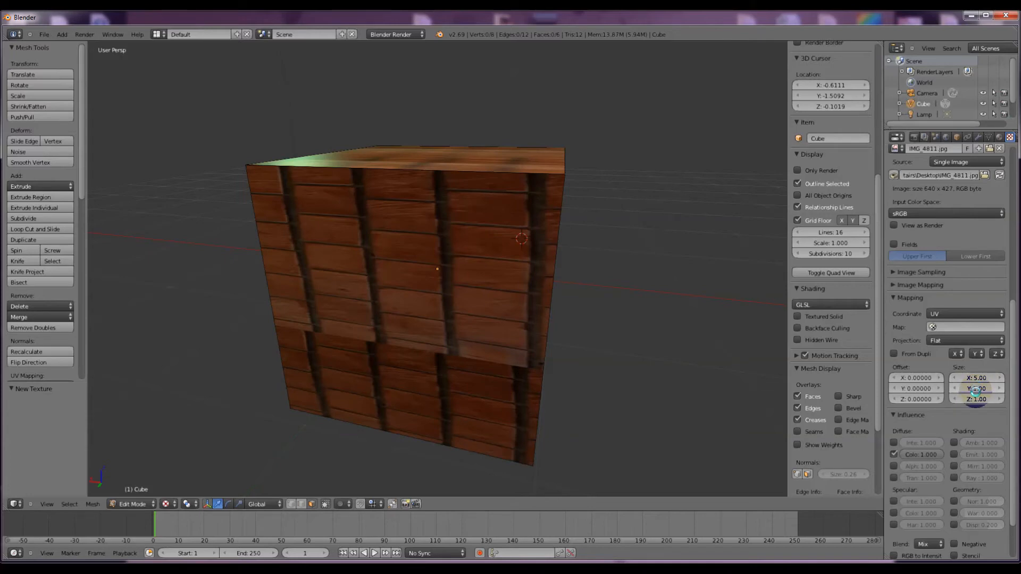
left_click(982, 389)
type("5")
key("Return")
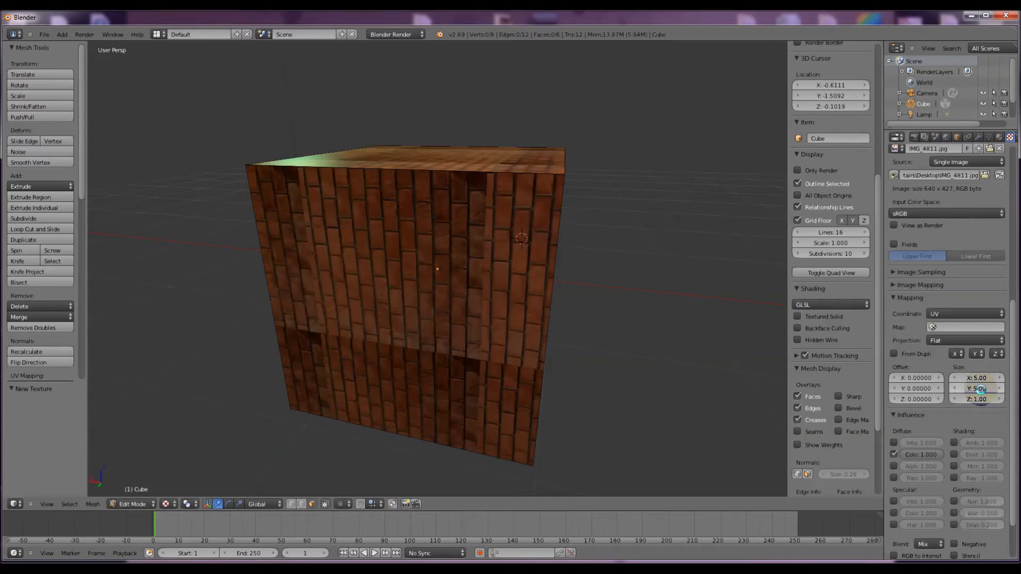
Step: Enable the brick texture's Normal influence and reduce its strength to about 0.18 for a subtle bump effect
middle_click_drag(600, 292, 615, 369)
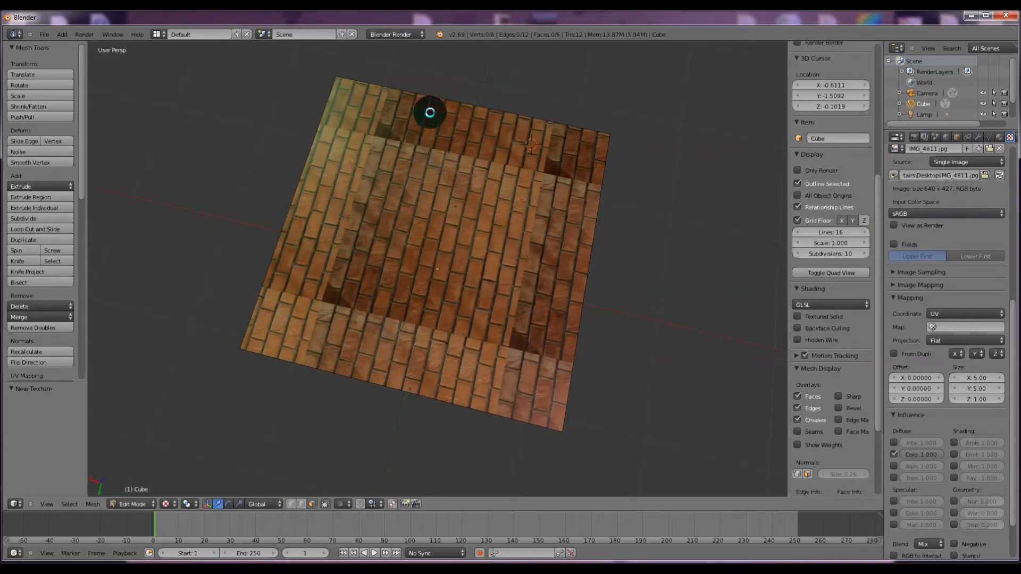
scroll(423, 133, "up", 1)
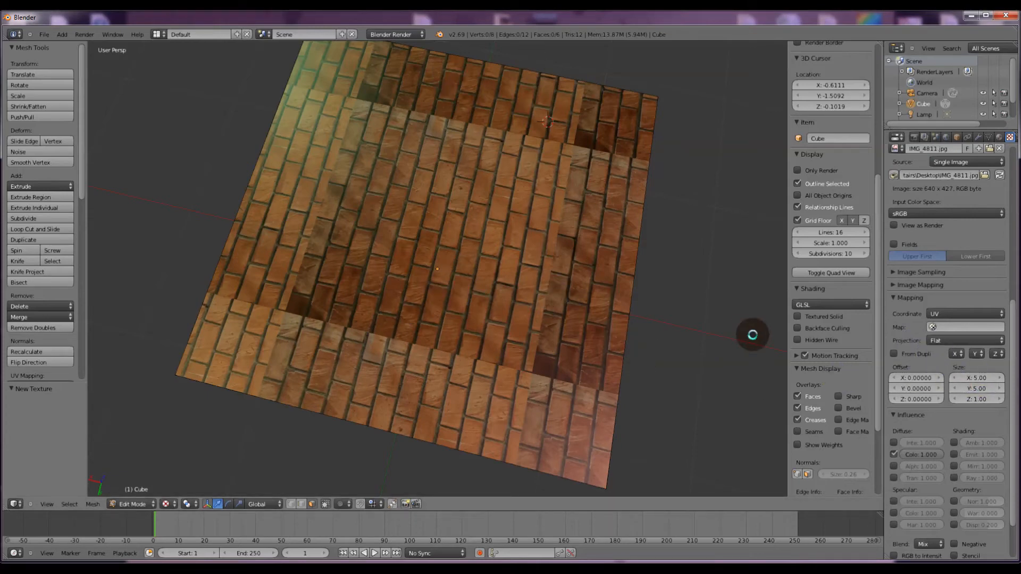
middle_click_drag(684, 289, 695, 251)
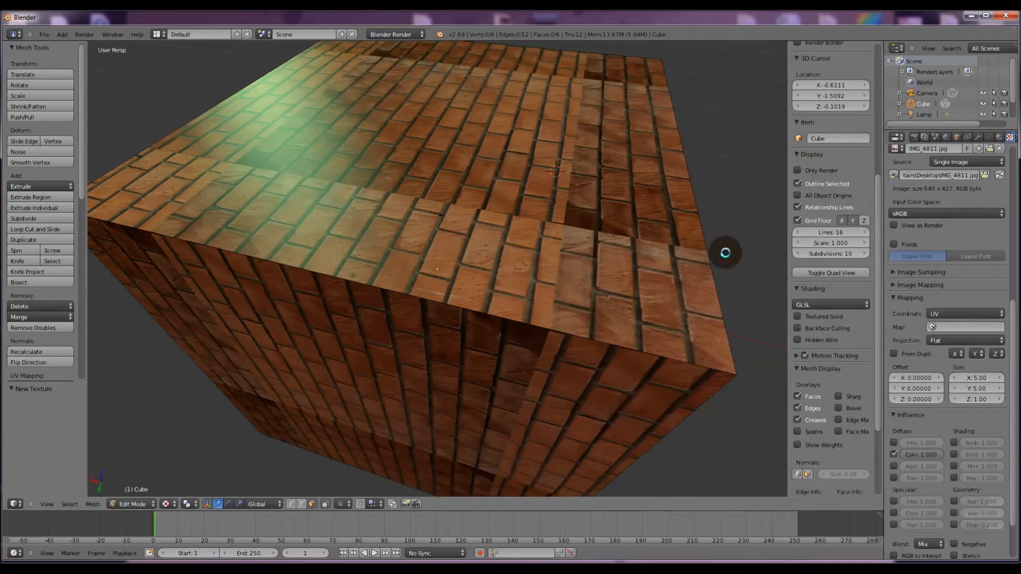
scroll(733, 241, "down", 4)
scroll(733, 241, "up", 2)
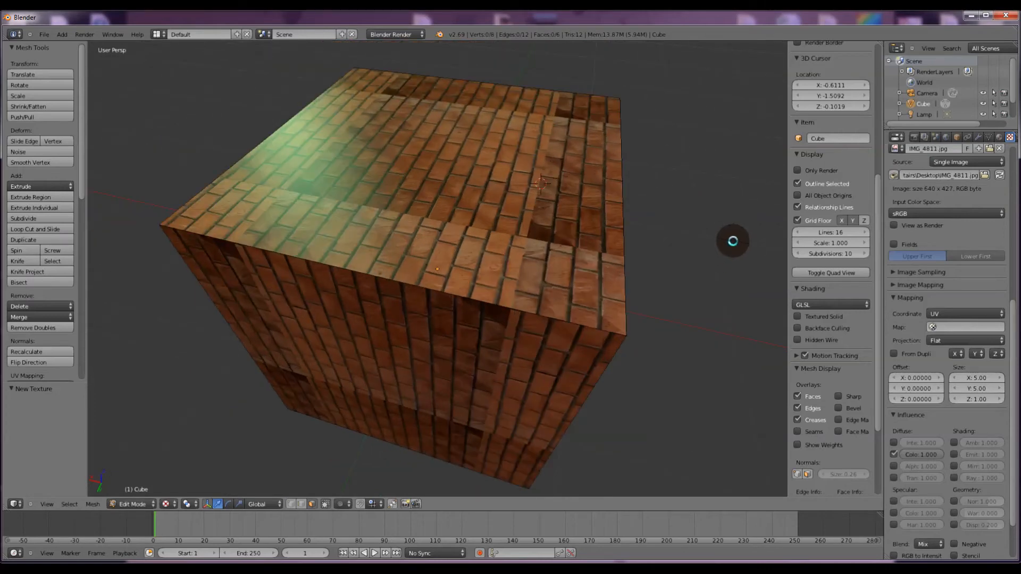
mouse_move(741, 264)
middle_mouse_down()
mouse_move(714, 255)
mouse_move(722, 263)
middle_mouse_up()
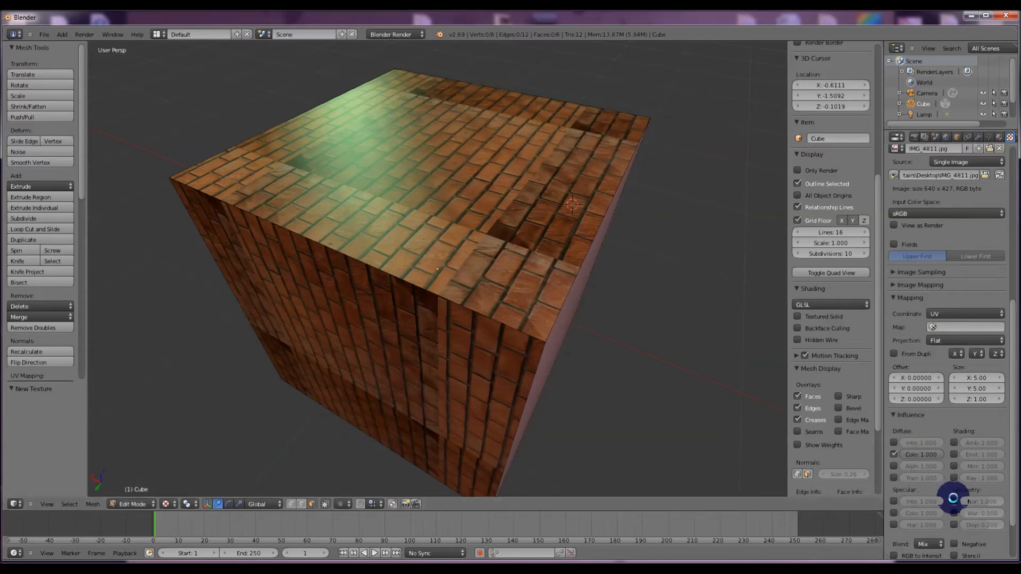
left_click(956, 502)
middle_click_drag(673, 351, 759, 396)
mouse_move(980, 501)
left_mouse_down()
mouse_move(995, 502)
mouse_move(965, 502)
mouse_move(999, 503)
mouse_move(963, 502)
mouse_move(976, 502)
mouse_move(891, 405)
left_mouse_up()
middle_click_drag(755, 373, 648, 328)
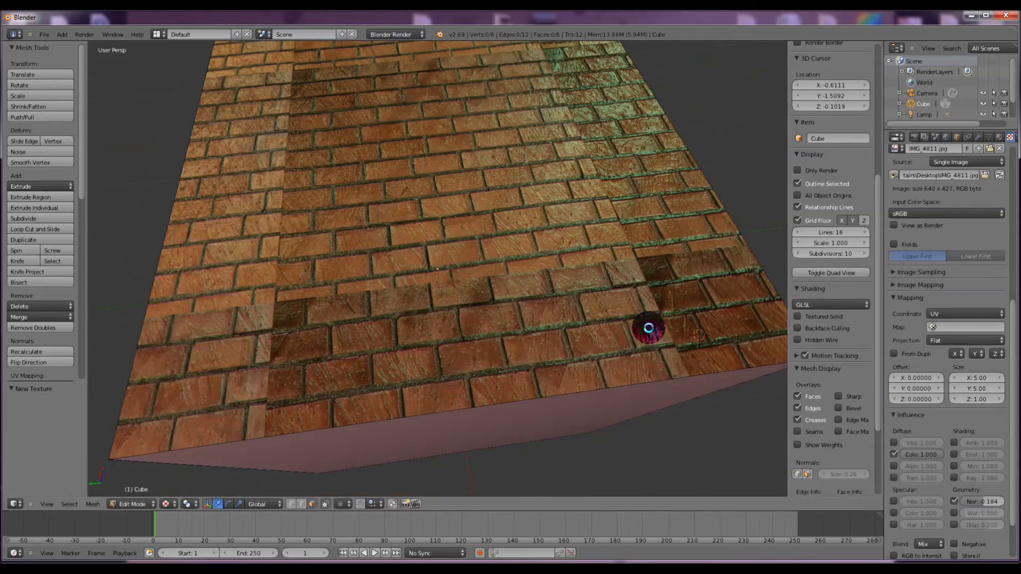
Step: Examine the bumpy brick surface up close and lower the brick material's specular intensity to about 0.121
scroll(653, 284, "up", 3)
scroll(646, 284, "up", 5)
middle_click_drag(646, 283, 686, 297)
scroll(641, 301, "down", 4)
scroll(686, 297, "up", 2)
scroll(703, 296, "down", 2)
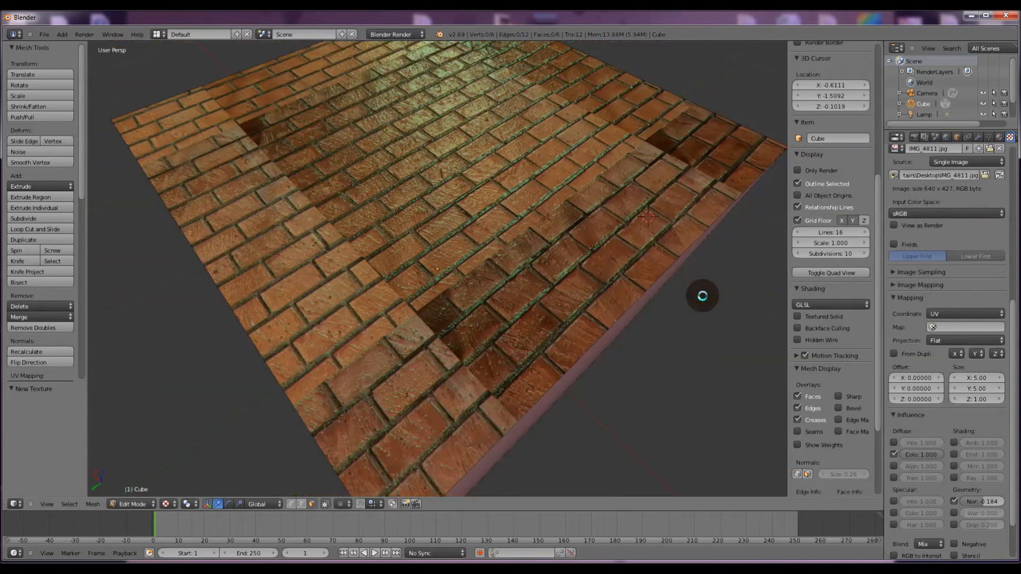
left_click(997, 137)
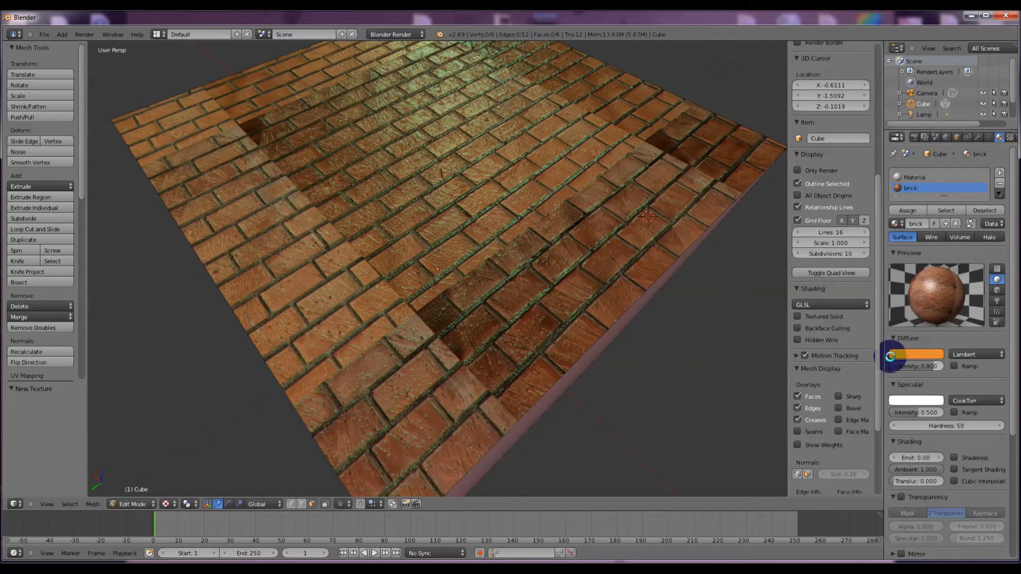
left_click(914, 414)
mouse_move(914, 414)
left_mouse_down()
mouse_move(900, 414)
mouse_move(961, 409)
mouse_move(900, 413)
left_mouse_up()
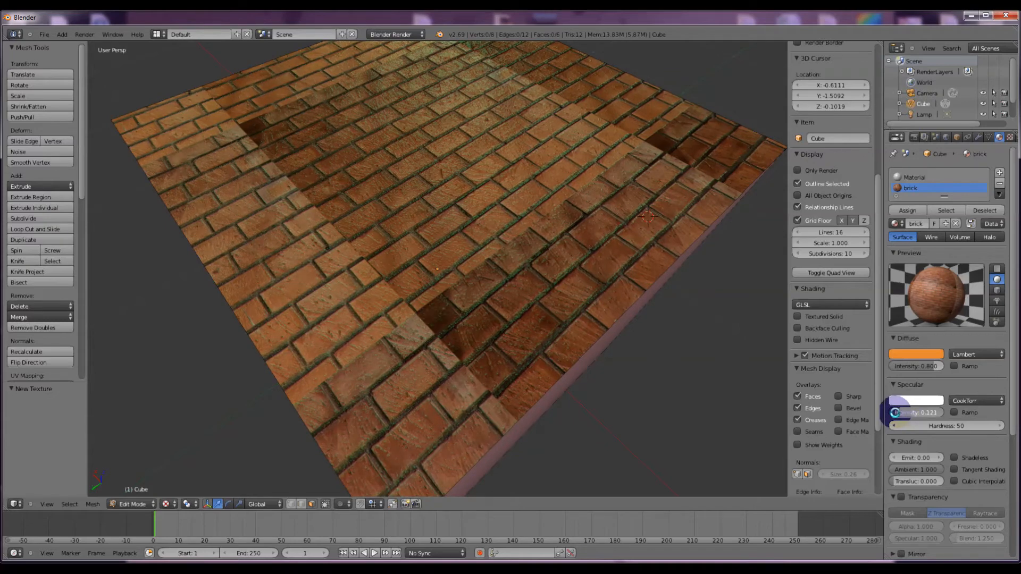
Step: Select two adjoining untextured faces of the cube and create a new material named other material in a third slot
middle_click_drag(684, 372, 470, 287)
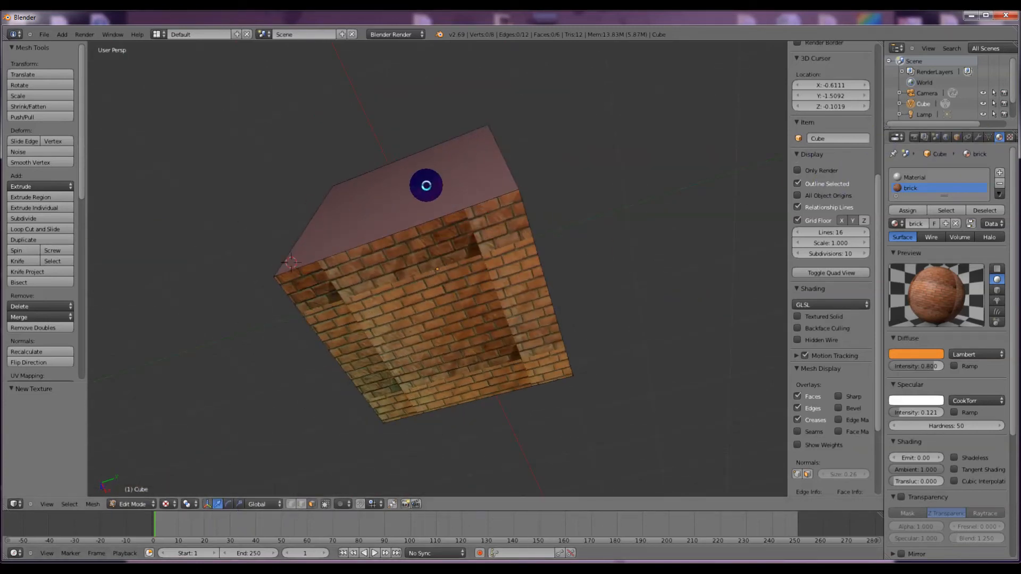
right_click(429, 160)
middle_click_drag(633, 162, 675, 198)
right_click(410, 221, "shift")
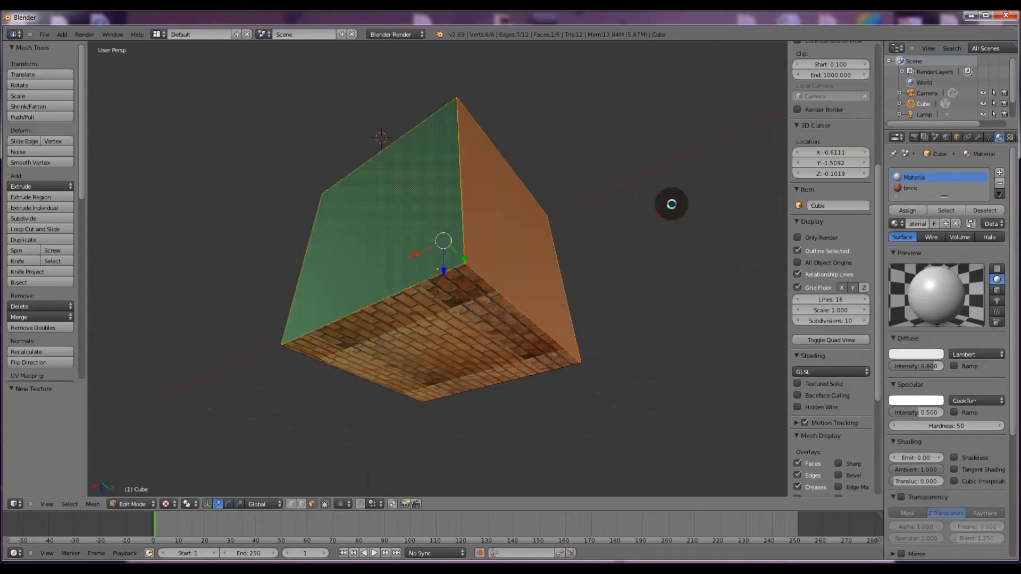
left_click(1000, 171)
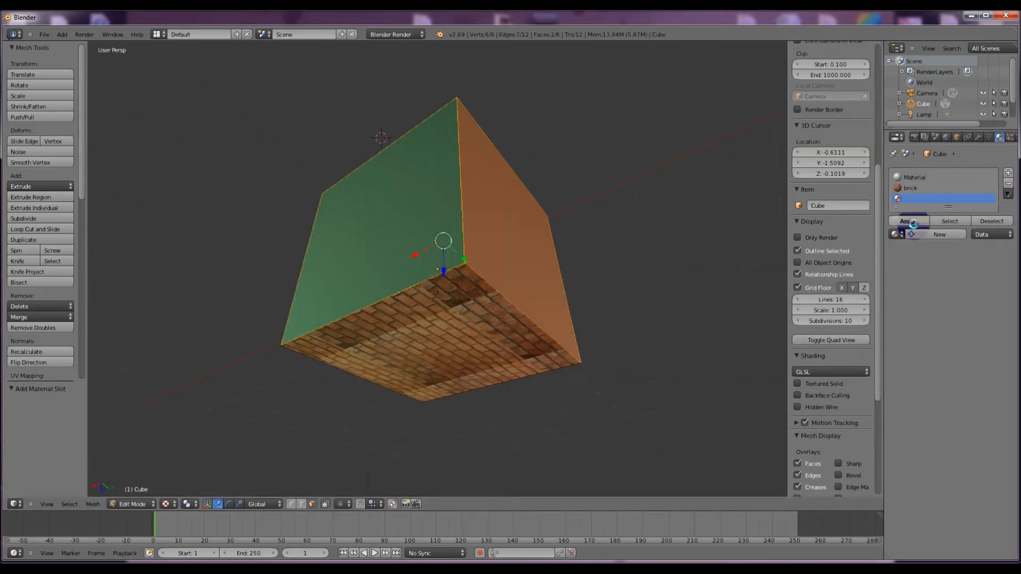
left_click(926, 235)
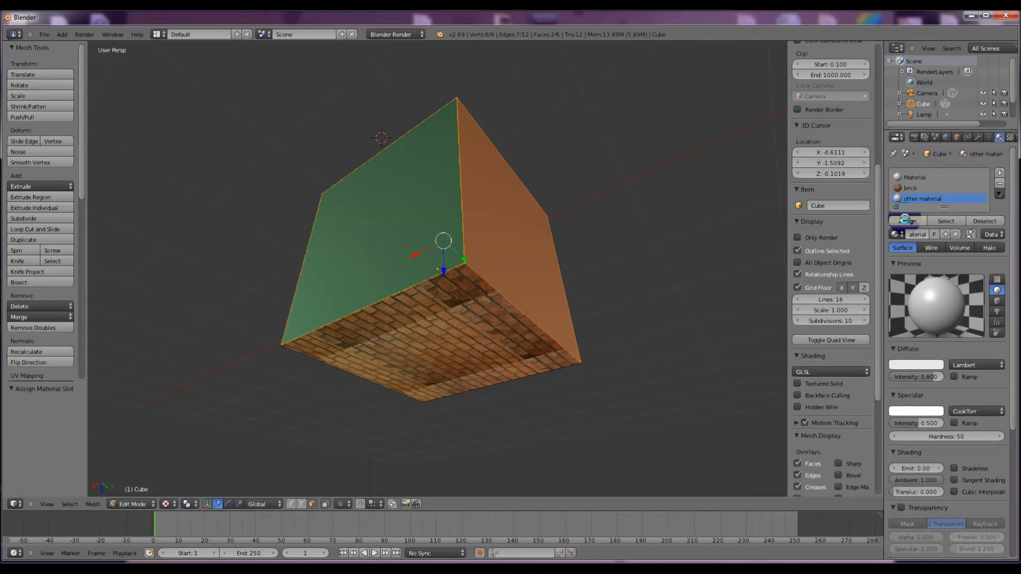
Step: Reselect the same two untextured faces and assign the other material to them
middle_click_drag(656, 214, 611, 224)
right_click(469, 210)
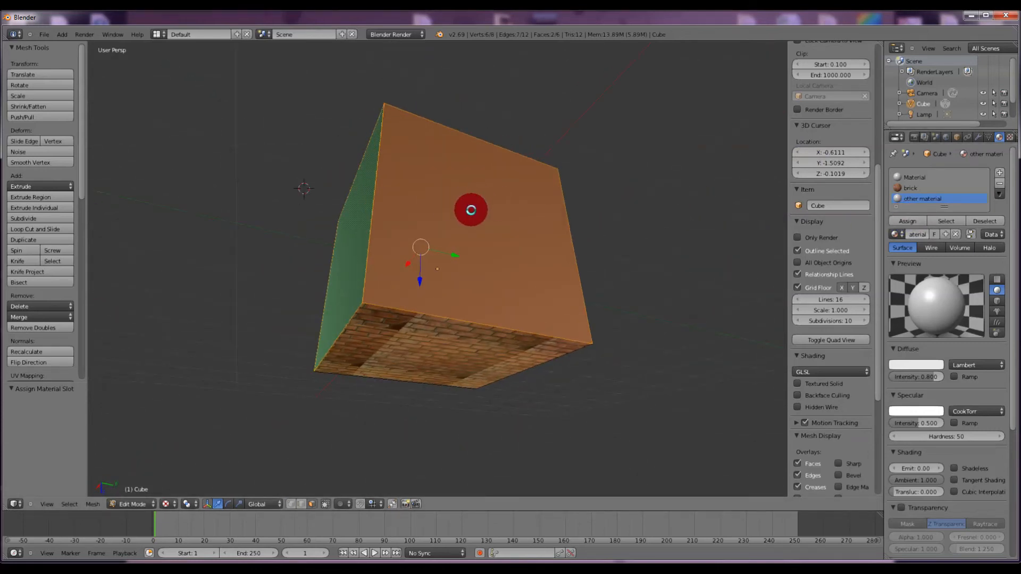
right_click(475, 212, "shift")
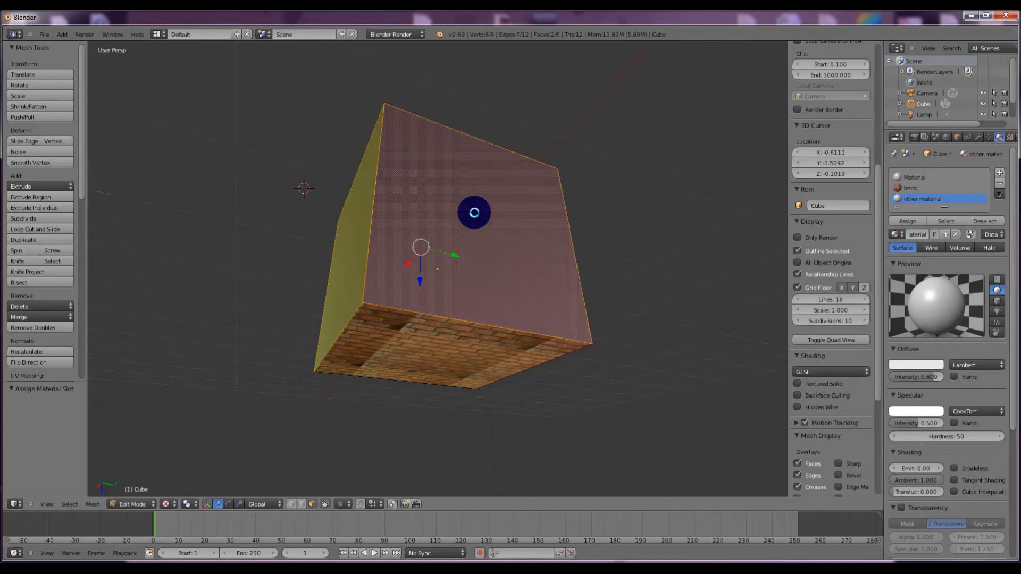
right_click(351, 231, "shift")
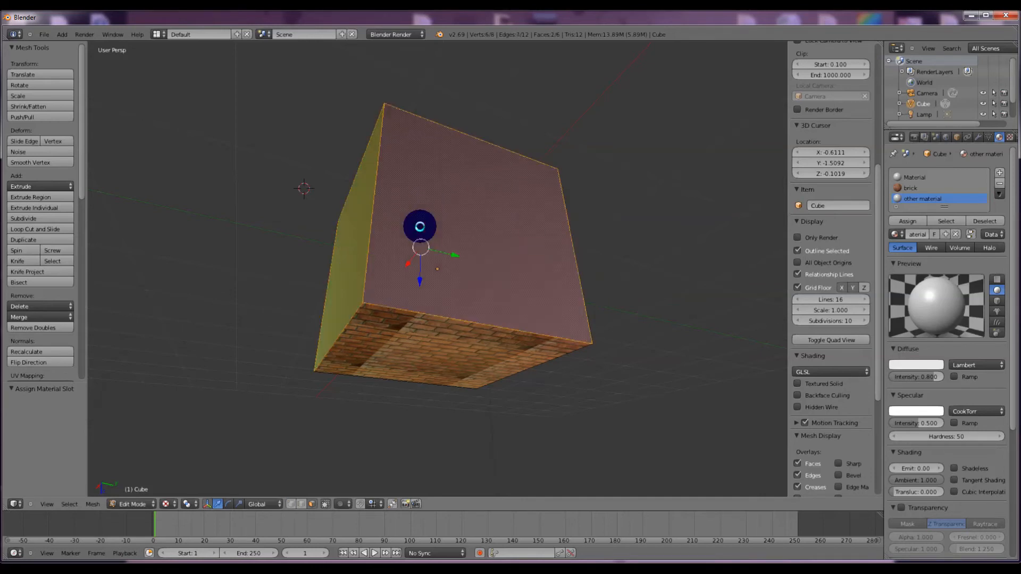
left_click(907, 221)
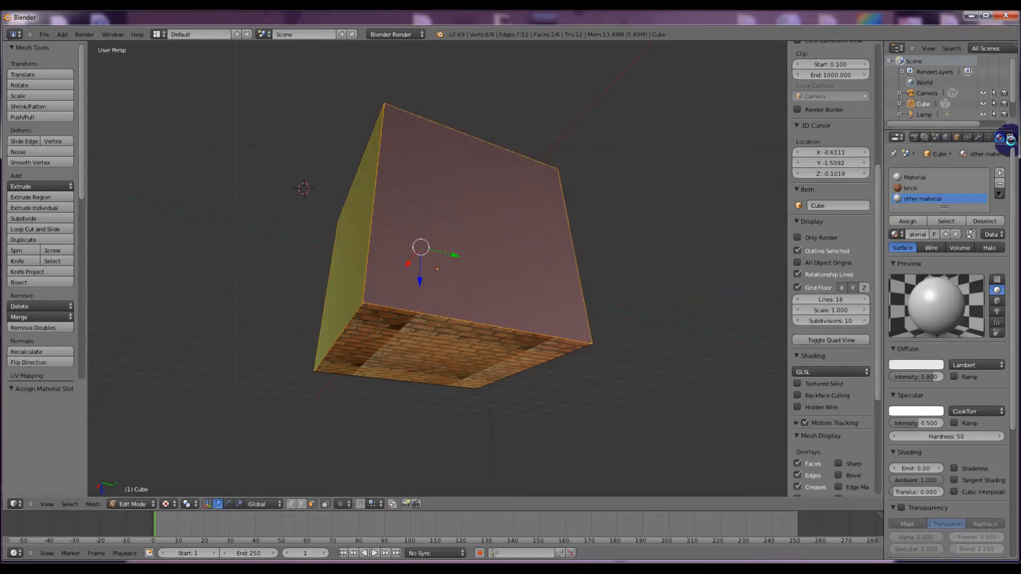
Step: Add a new Image or Movie texture to the other material and set its mapping coordinates to UV
left_click(1010, 137)
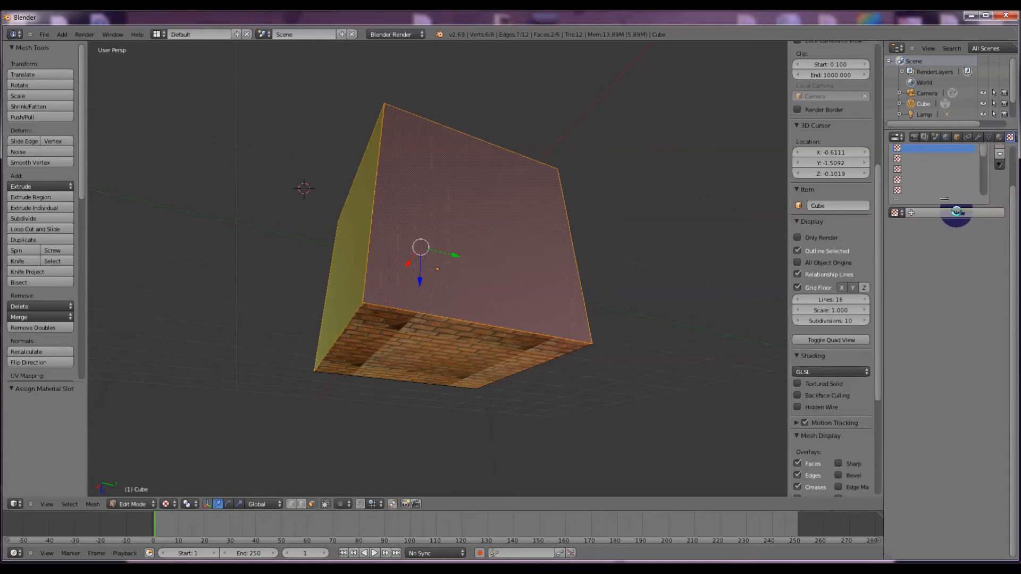
left_click(953, 214)
left_click(950, 226)
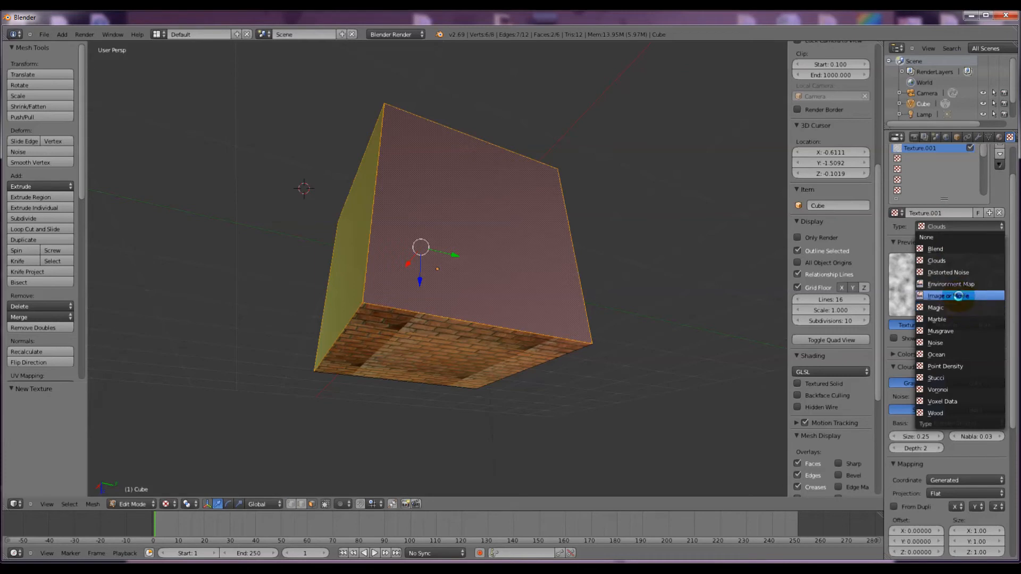
left_click(952, 296)
left_click(956, 441)
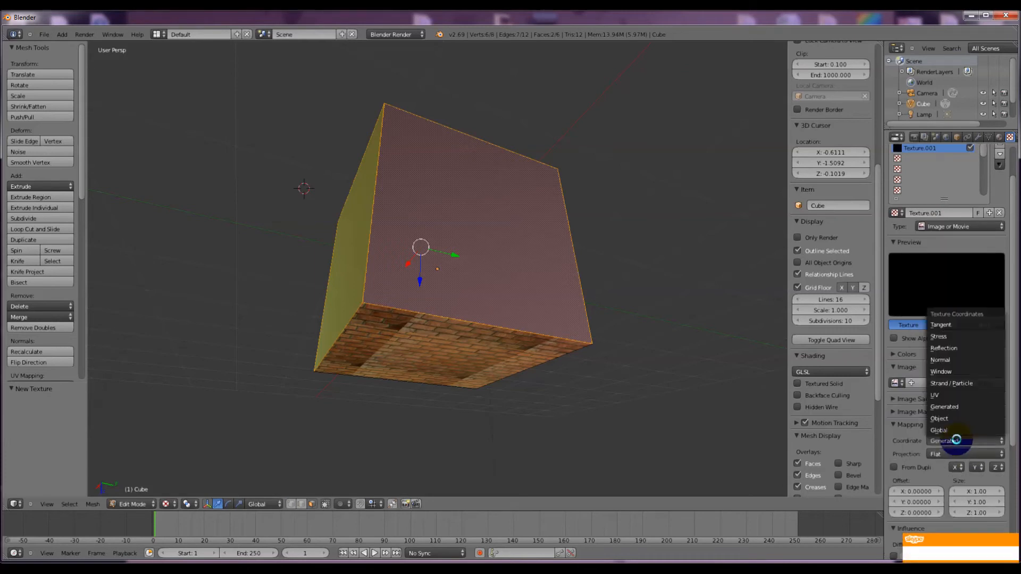
left_click(940, 394)
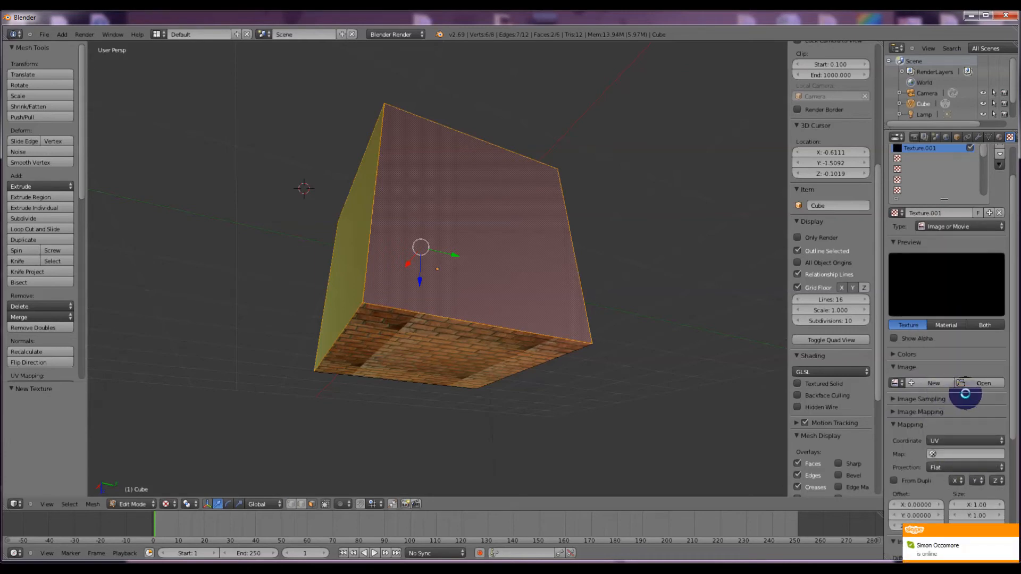
Step: Load metal14.jpg from the Desktop as the new texture's image and deselect all faces of the cube
left_click(968, 383)
left_click(29, 236)
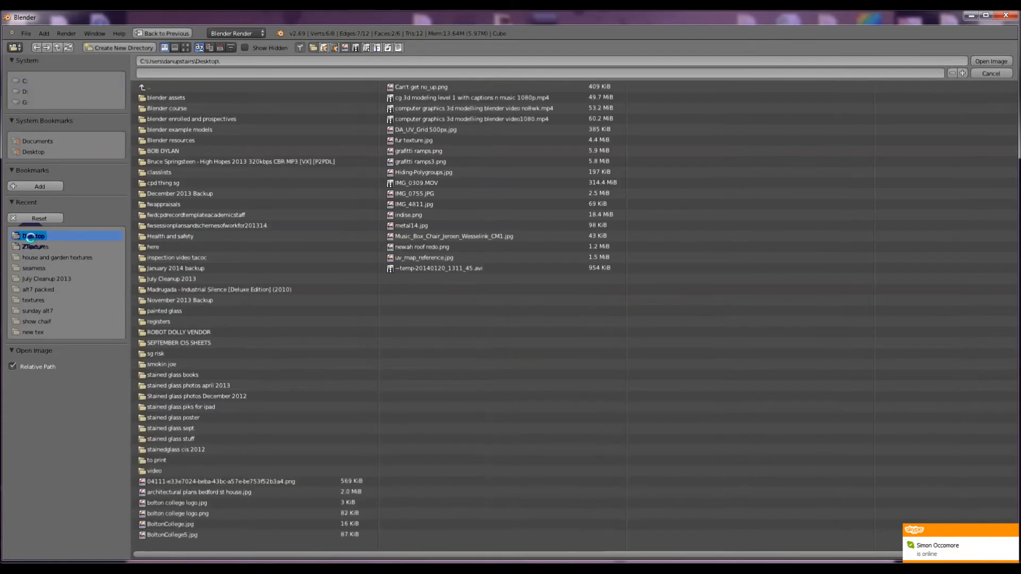
left_click(184, 47)
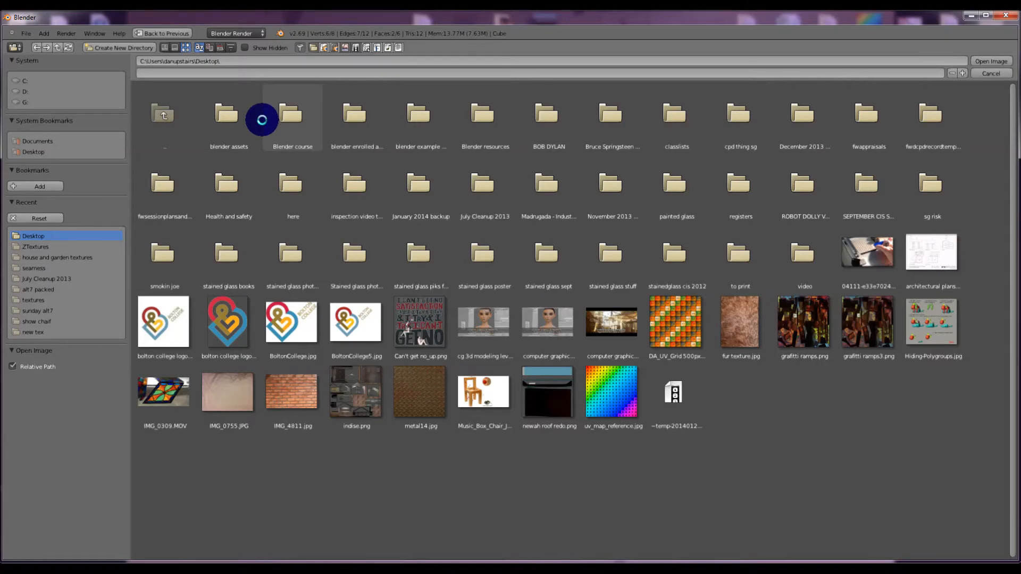
left_click(412, 373)
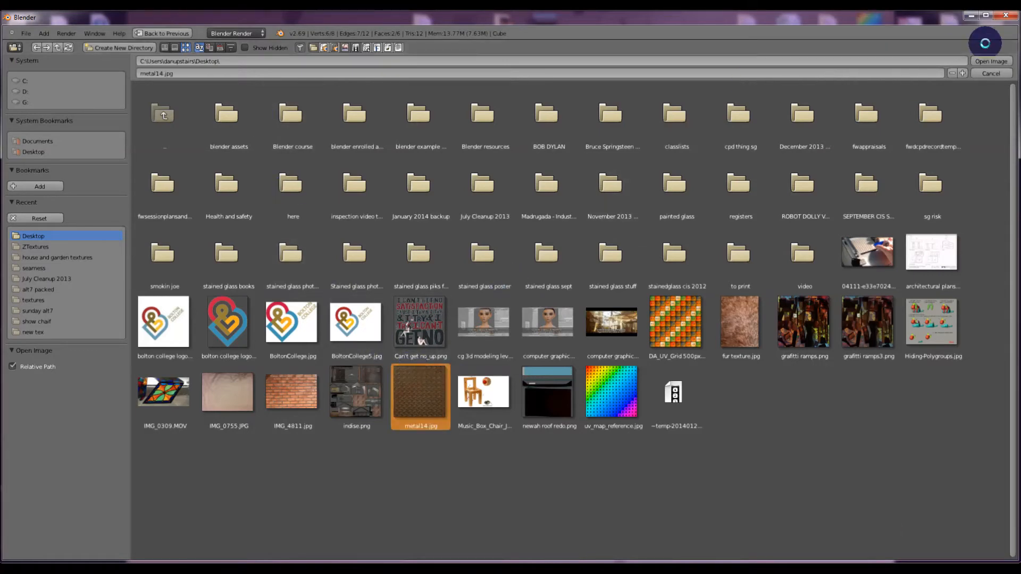
left_click(980, 58)
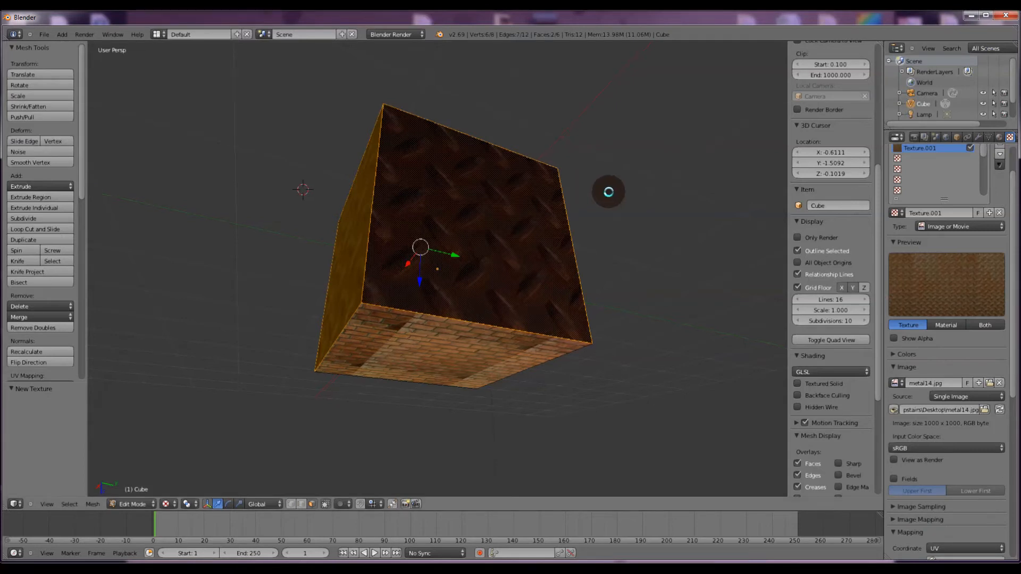
middle_click_drag(606, 189, 590, 211)
middle_click_drag(611, 240, 648, 207)
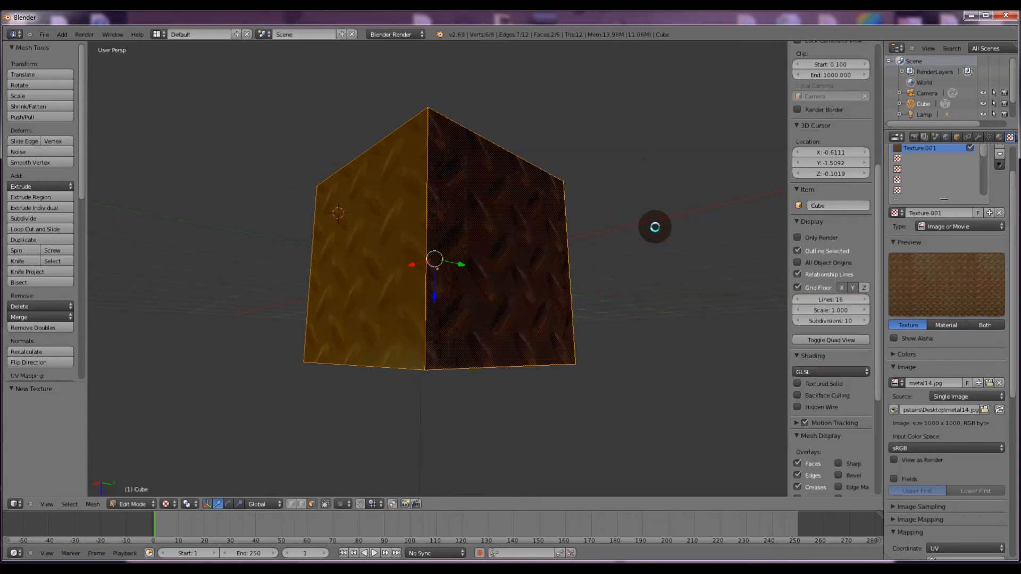
key("a")
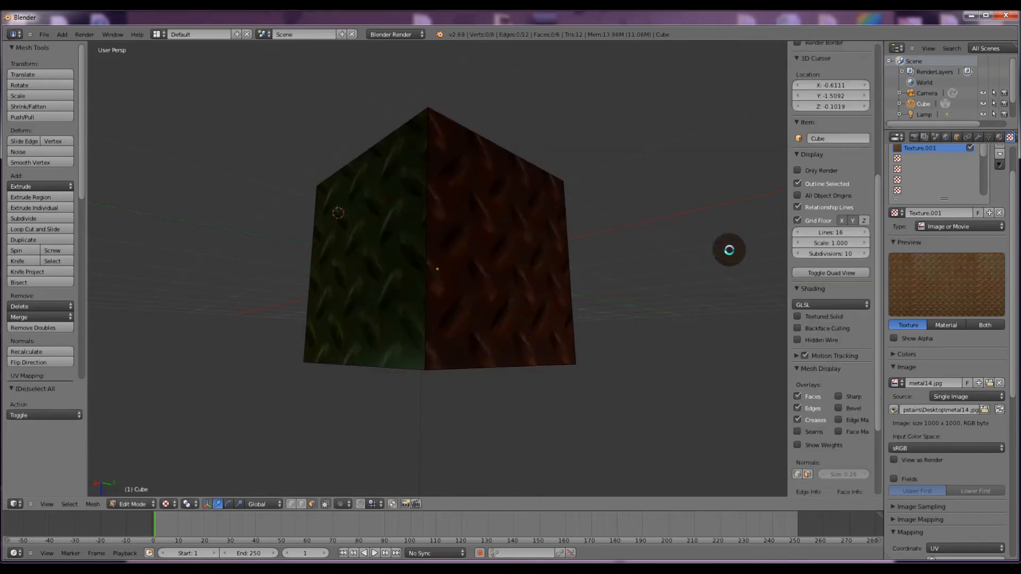
Step: Tile the metal texture by setting its mapping size to 5 in X and Y
scroll(928, 343, "down", 6)
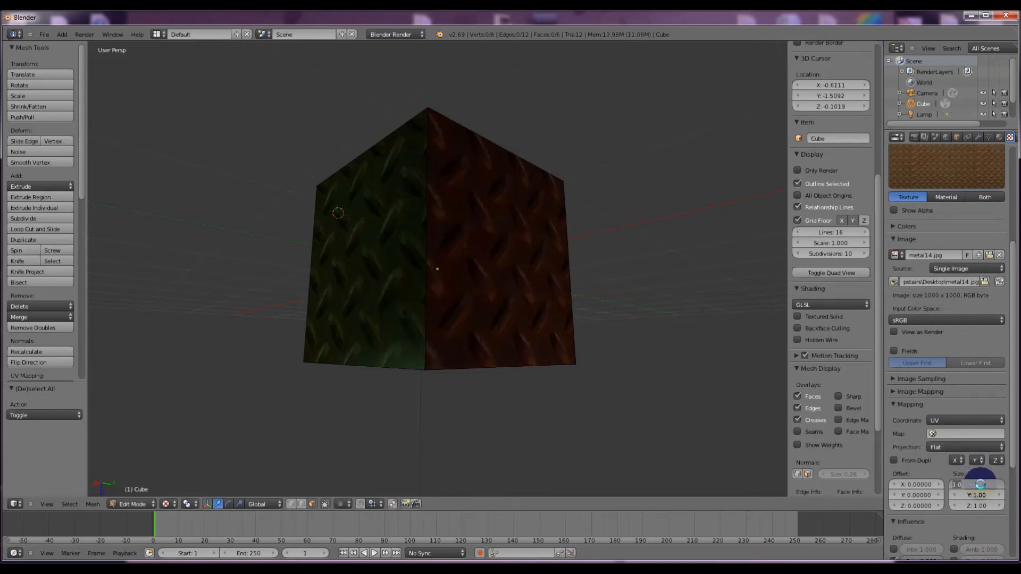
left_click(976, 495)
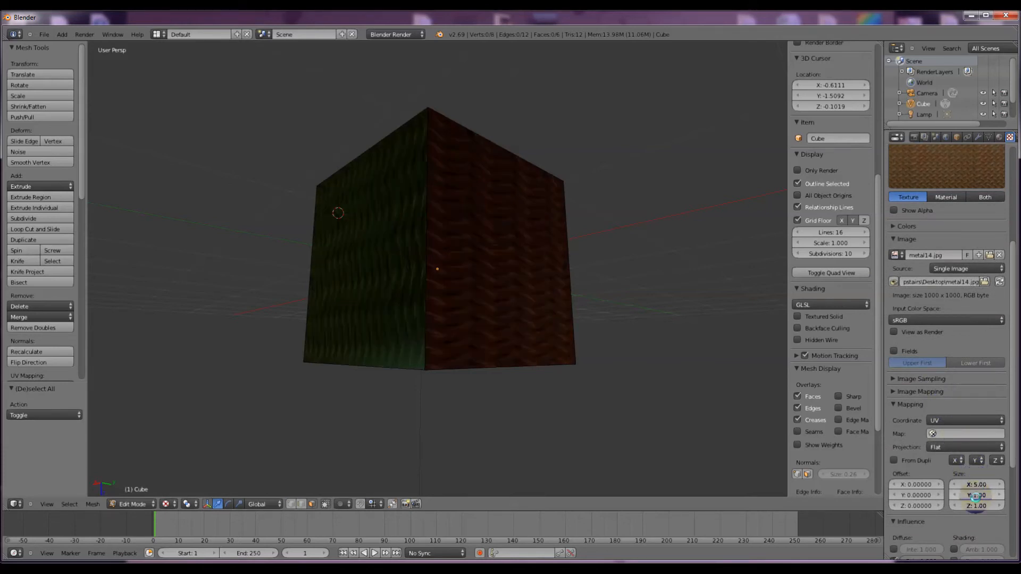
middle_click_drag(730, 303, 723, 337)
Step: Enable the metal texture's Normal influence and raise its strength to about 3.237 for a strong bump effect
scroll(1003, 420, "down", 8)
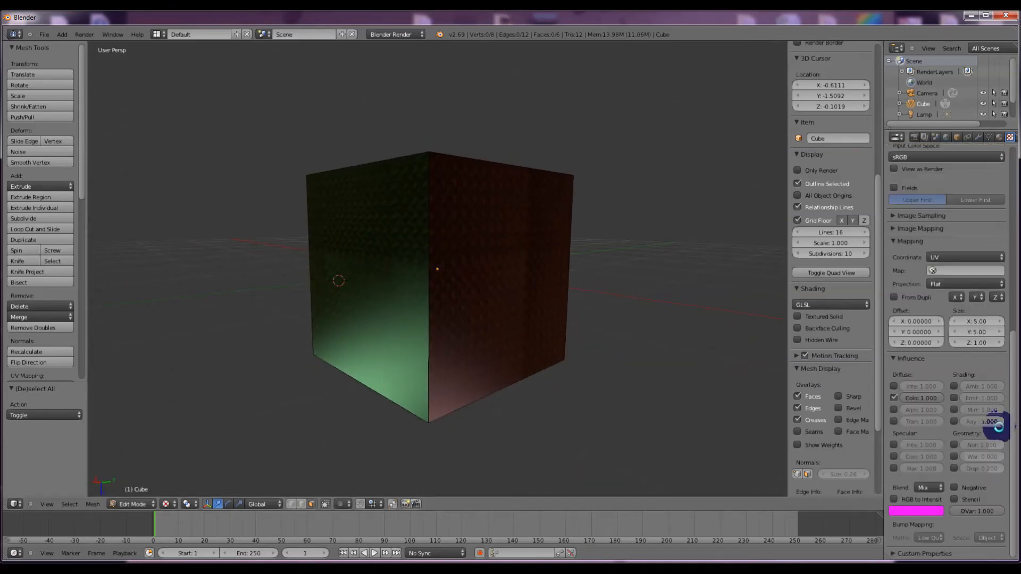
left_click(954, 445)
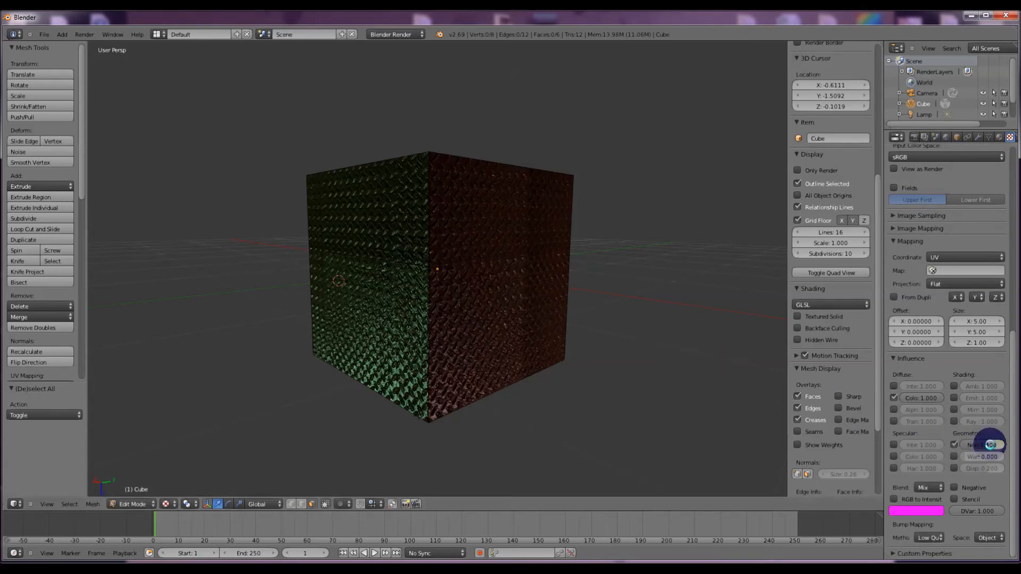
mouse_move(984, 444)
left_mouse_down()
mouse_move(1009, 445)
mouse_move(988, 445)
left_mouse_up()
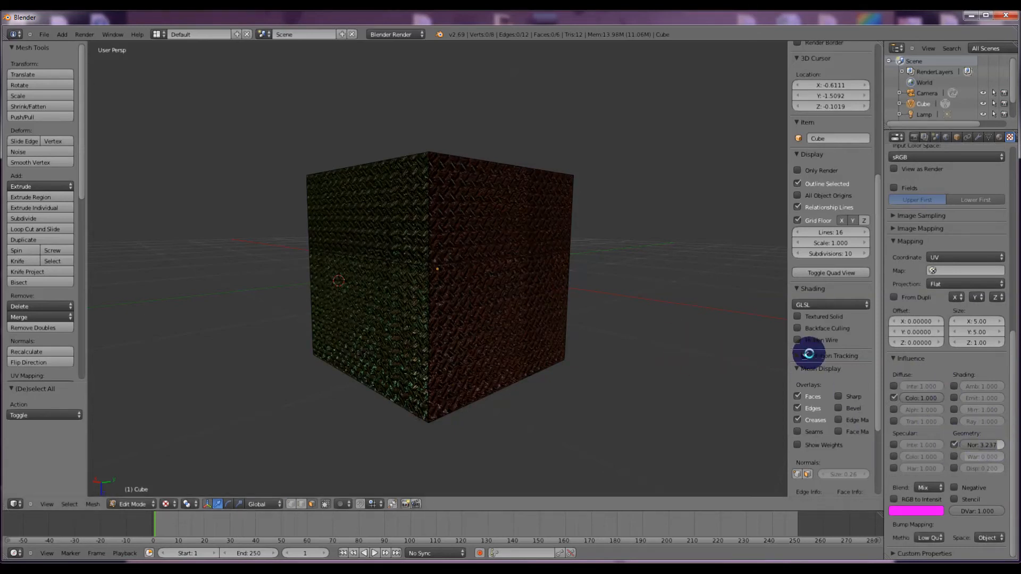
scroll(814, 348, "up", 2)
scroll(706, 353, "up", 4)
scroll(738, 346, "down", 2)
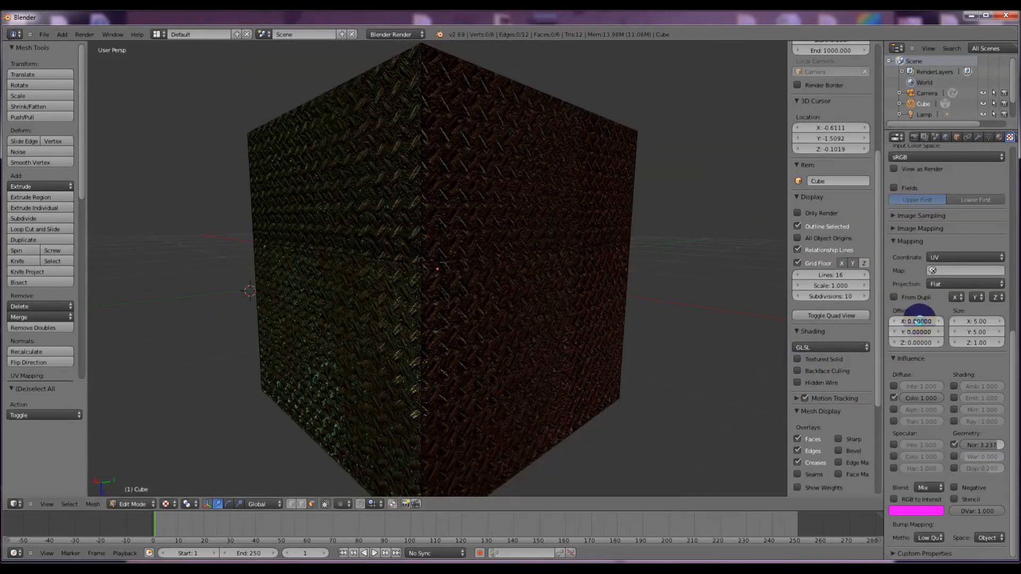
Step: Try shifting the metal texture's mapping offset and return the values to 0
left_click_drag(922, 320, 905, 332)
key("Return")
left_click(918, 332)
type("0")
key("Return")
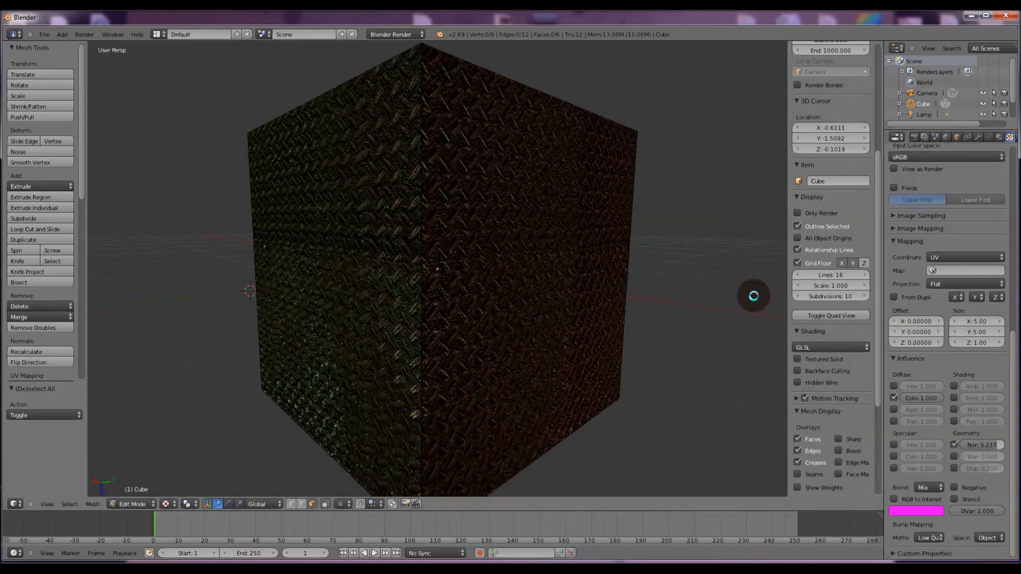
Step: Lower the other material's specular intensity to about 0.174
middle_click_drag(739, 296, 702, 310)
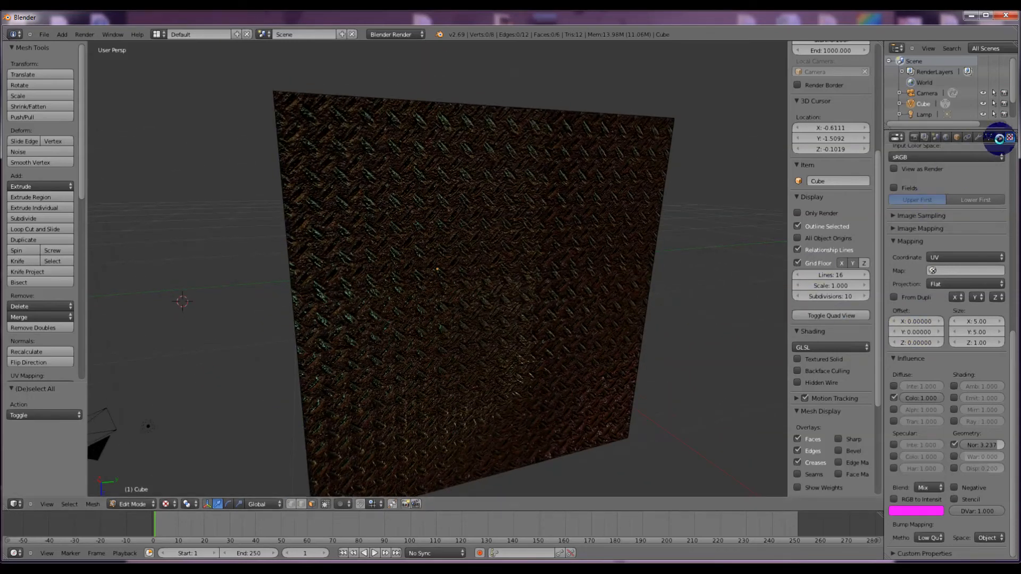
left_click(1000, 138)
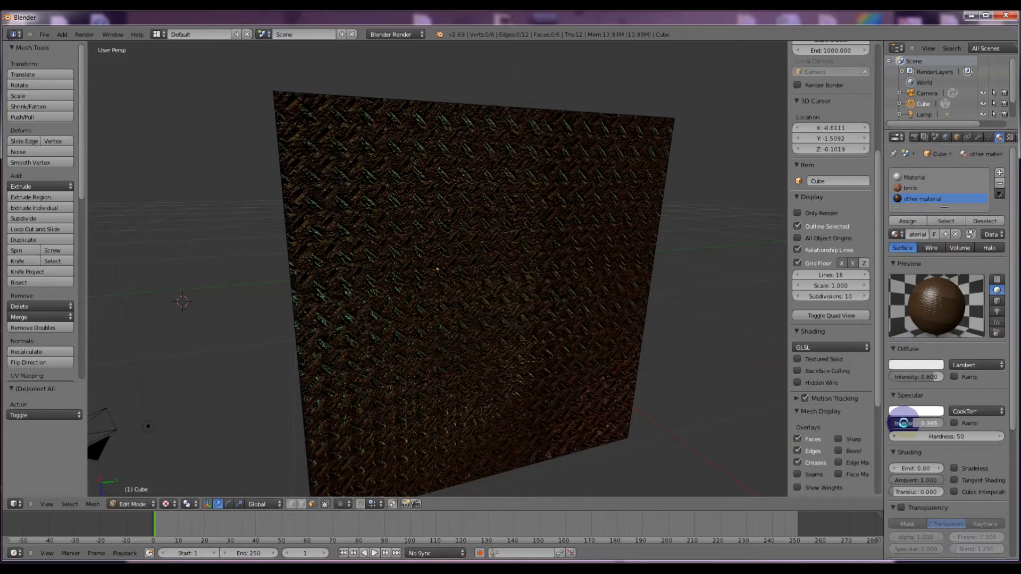
middle_click_drag(752, 335, 567, 212)
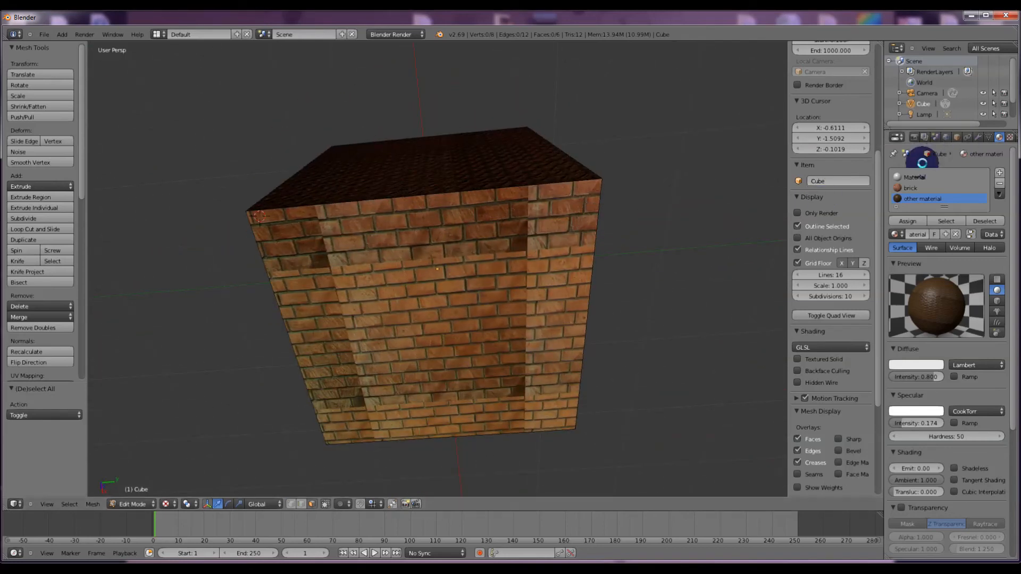
Step: Set the brick texture's mapping size to 1 in X and Y and inspect the larger bricks around the cube
left_click(911, 188)
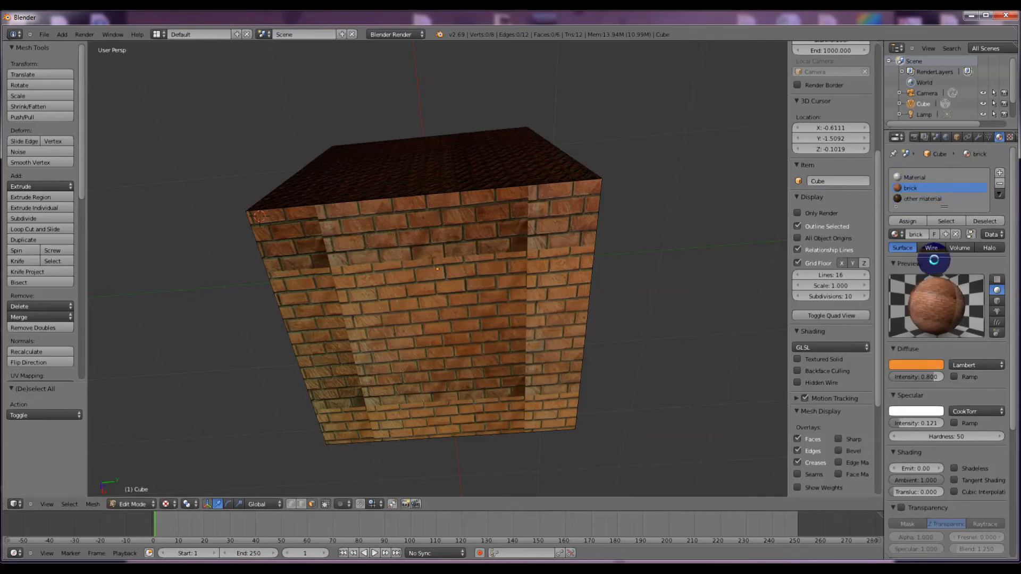
scroll(907, 234, "down", 5)
scroll(952, 324, "up", 2)
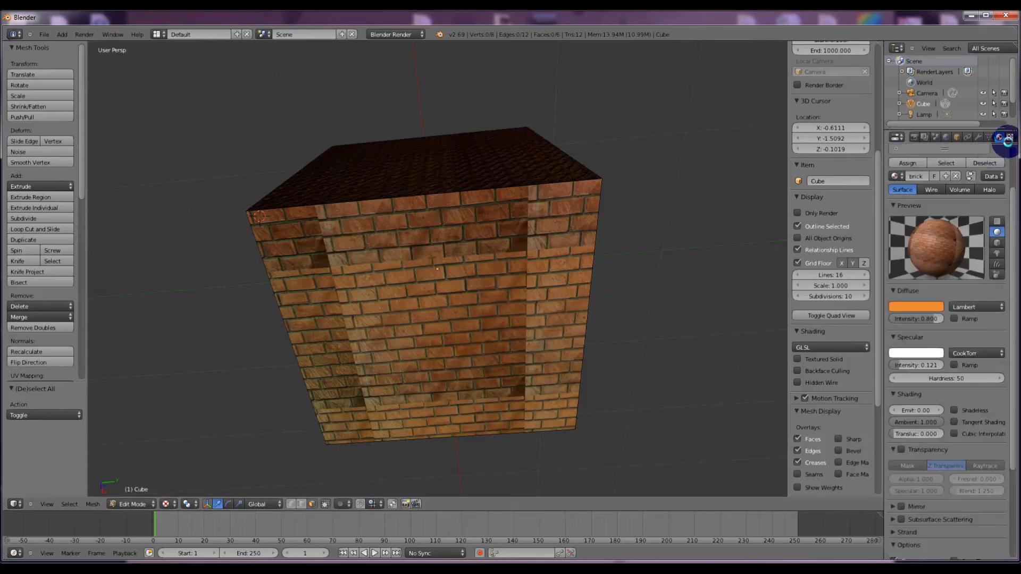
left_click(1010, 137)
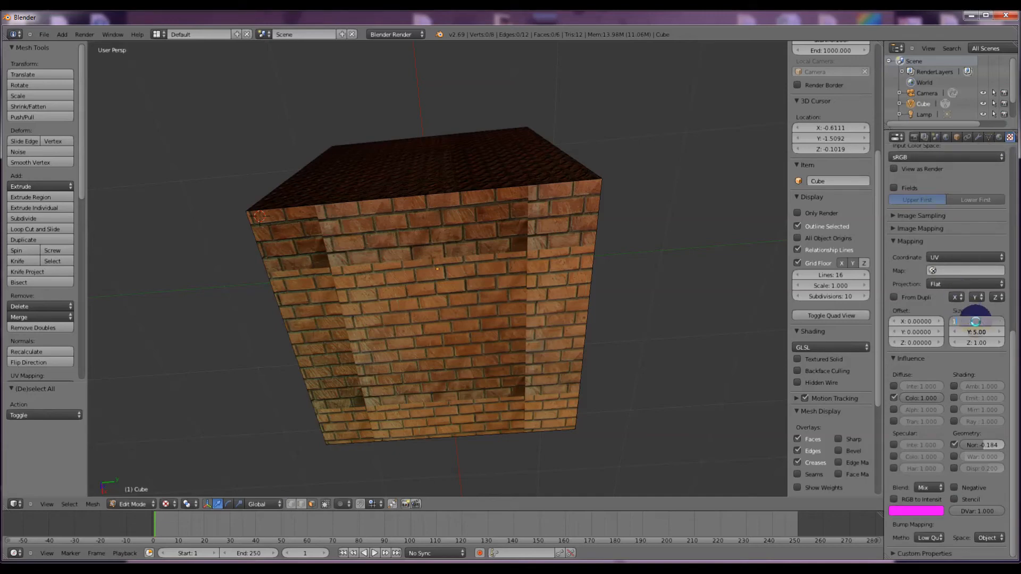
key("Return")
type("1")
key("Return")
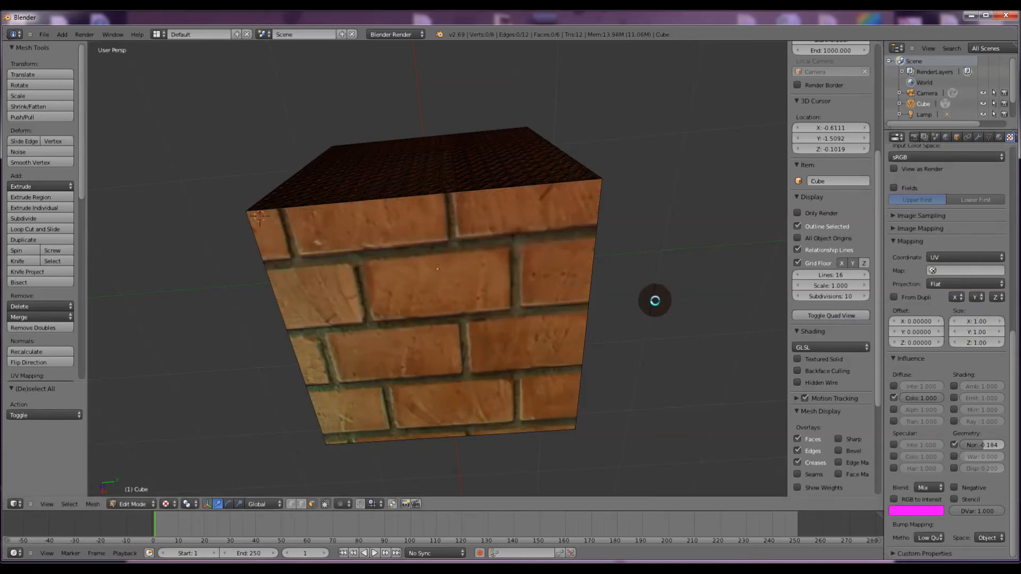
middle_click_drag(654, 299, 642, 265)
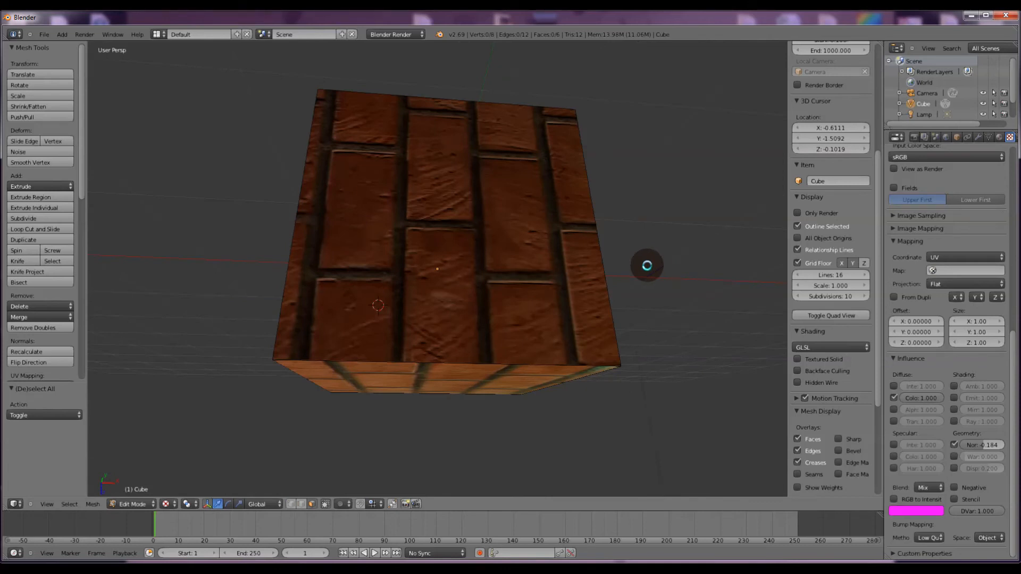
middle_click_drag(663, 154, 625, 110)
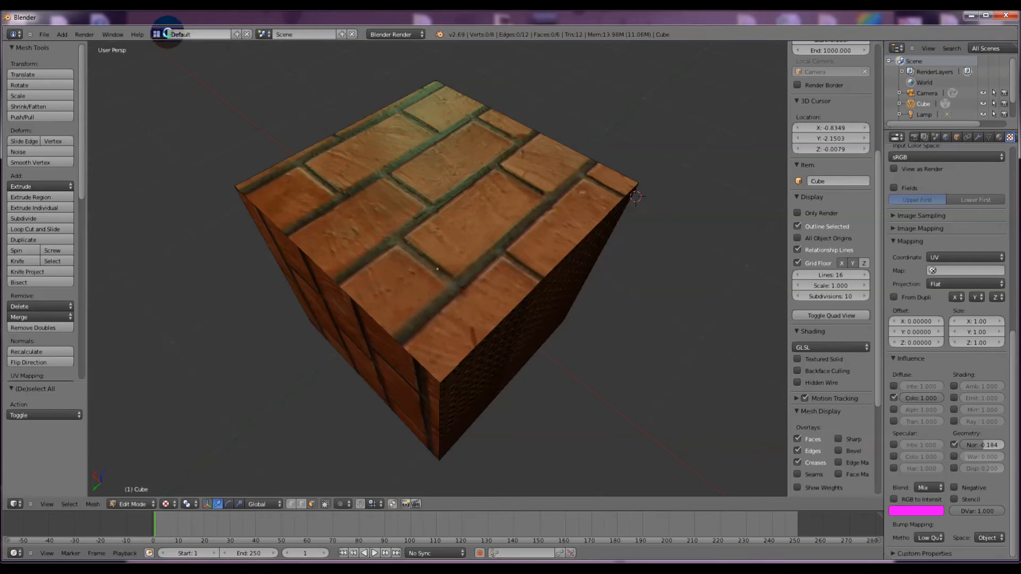
Step: Switch to the UV Editing screen layout and select all faces of the cube
left_click(155, 35)
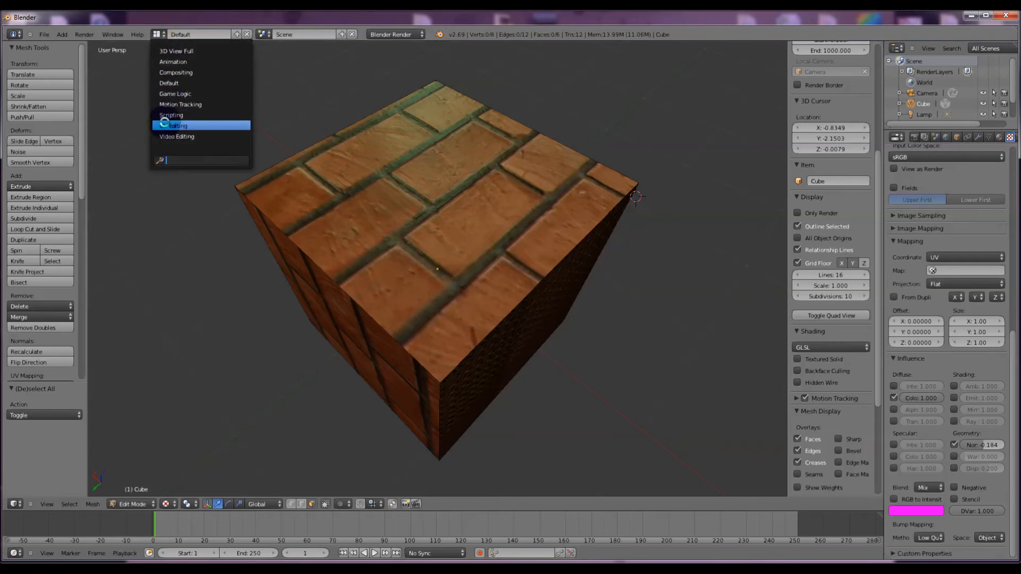
left_click(165, 124)
key("a")
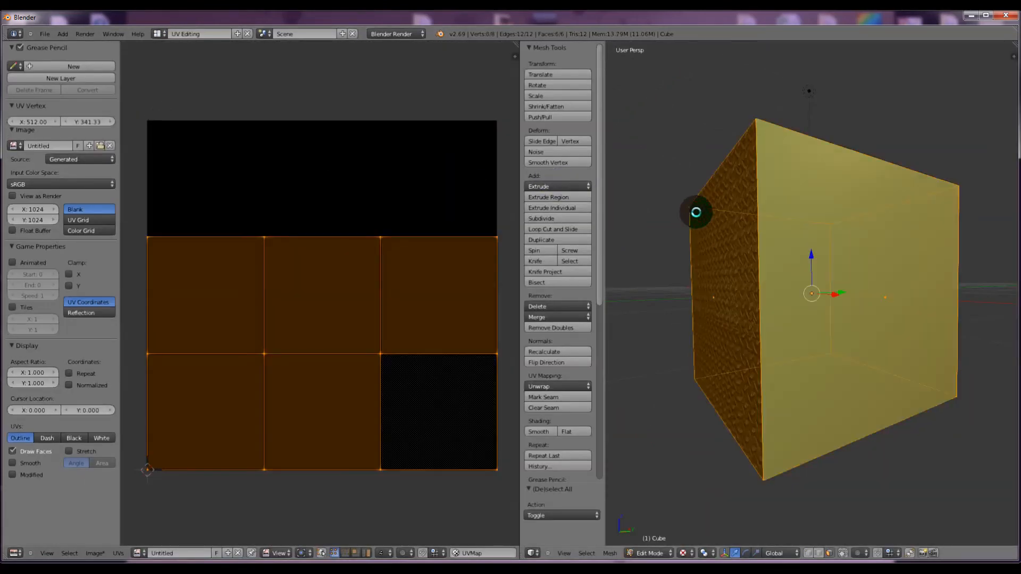
Step: Find the Bake operator by searching for bake, bake the cube's materials onto the blank UV image, and deselect the UVs
middle_click_drag(654, 143, 798, 173)
key("space")
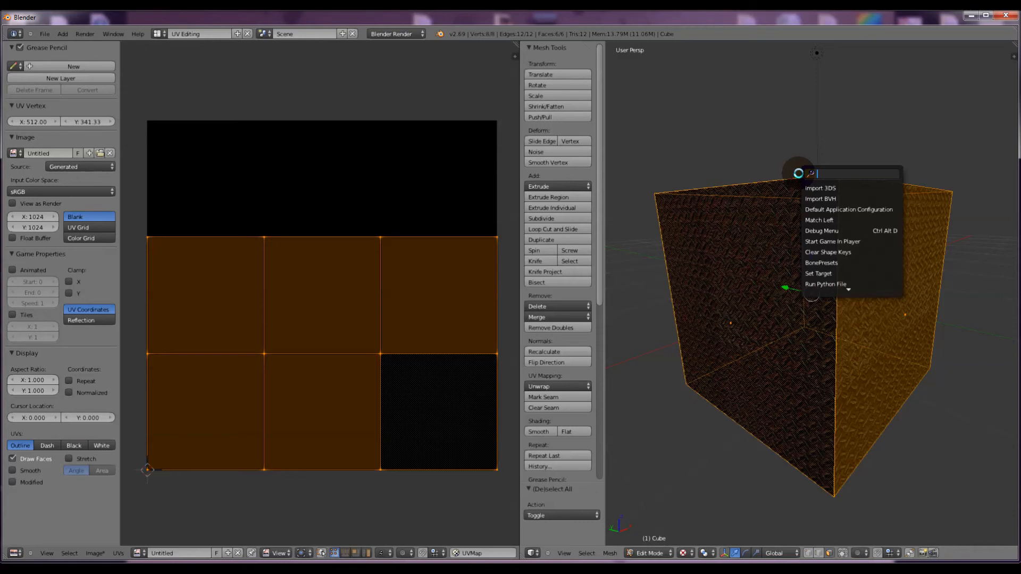
type("BAKE")
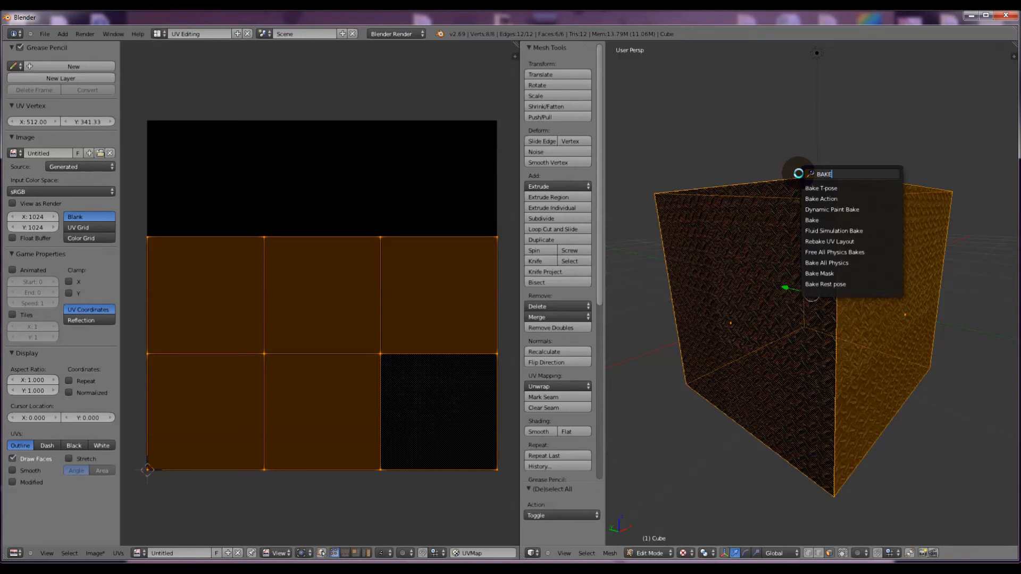
left_click(829, 222)
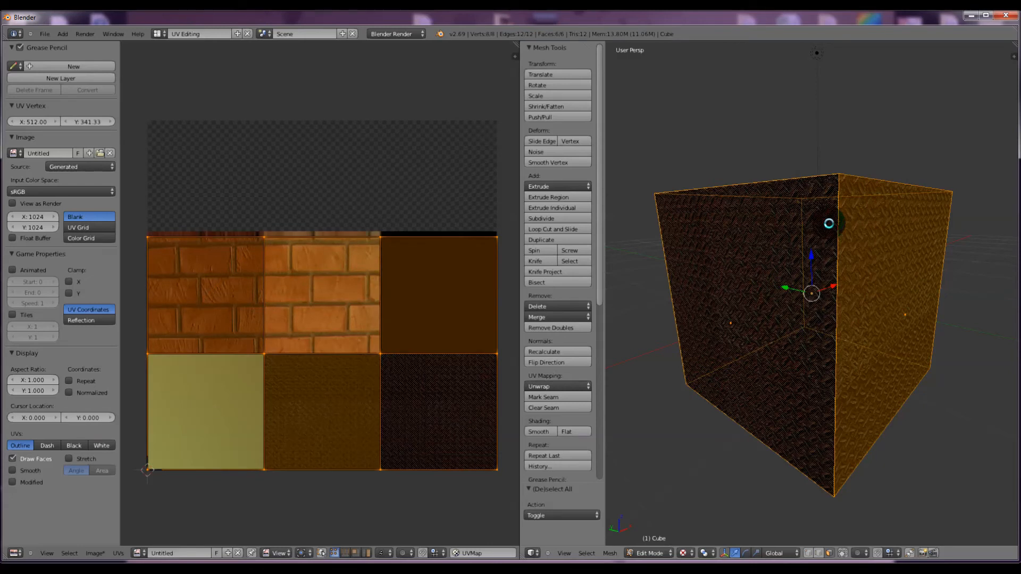
left_click(396, 501)
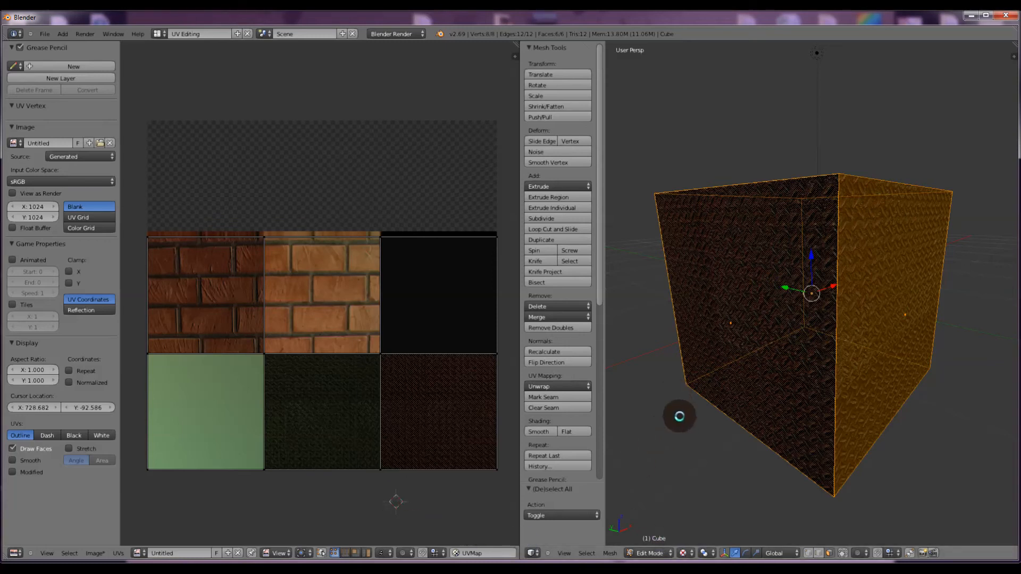
Step: Compare the cube's brick side with the baked image and return to the Default screen layout
mouse_move(675, 439)
middle_mouse_down()
mouse_move(787, 439)
mouse_move(709, 436)
mouse_move(841, 422)
mouse_move(832, 405)
mouse_move(844, 444)
middle_mouse_up()
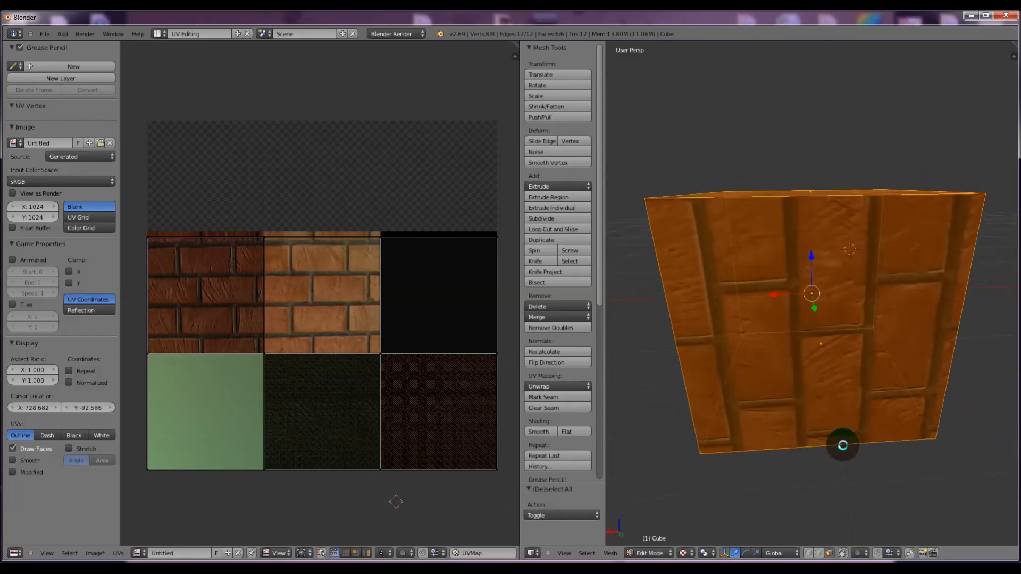
left_click(158, 33)
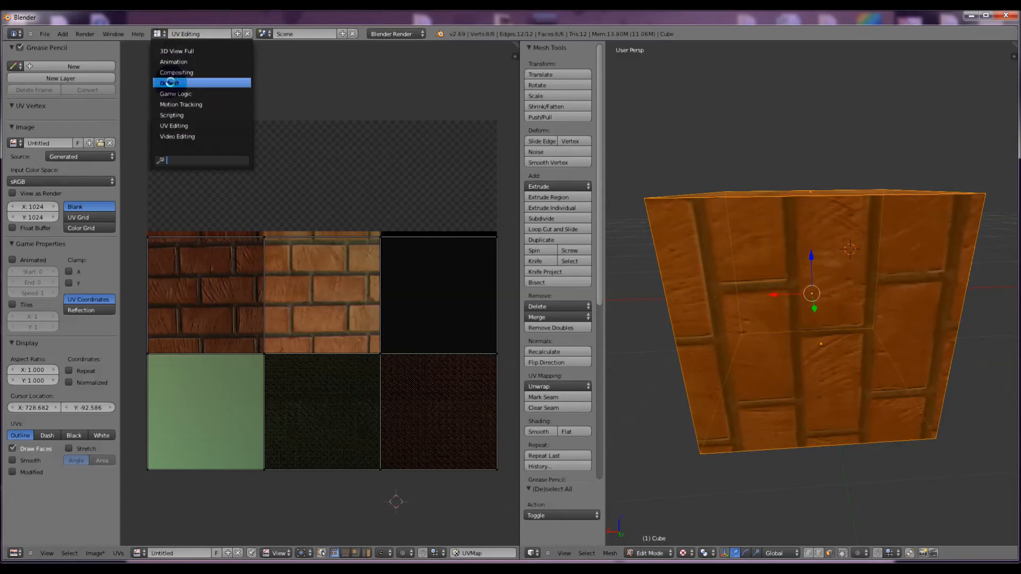
left_click(169, 83)
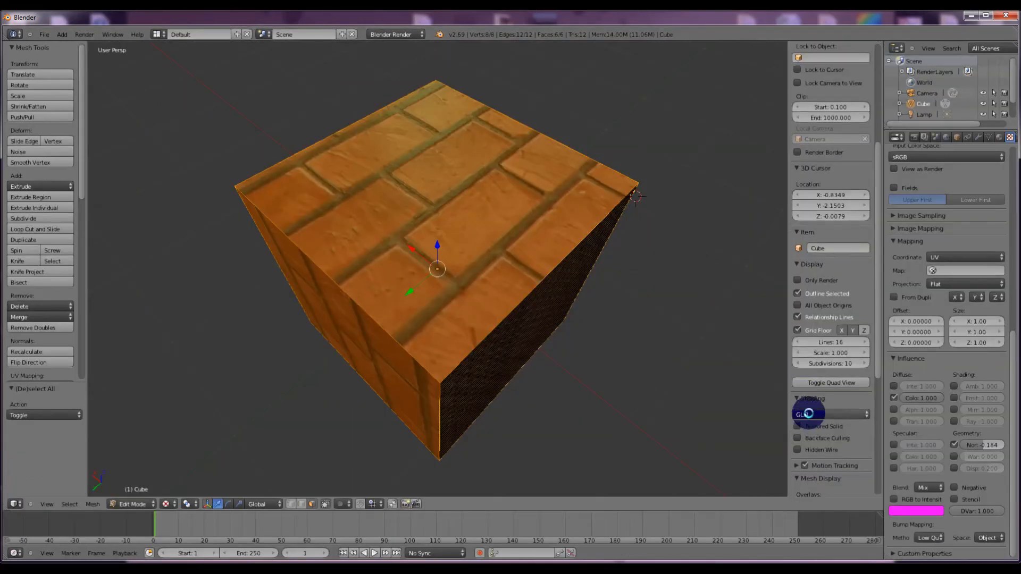
Step: Set the viewport's material mode to Multitexture and inspect the brick and metal faces around the cube
left_click(809, 415)
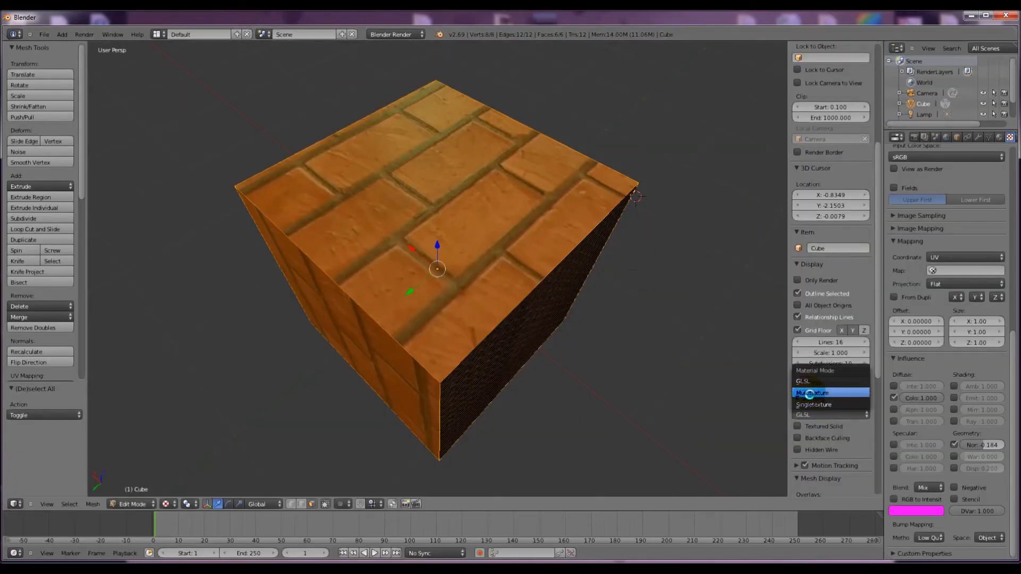
left_click(810, 394)
middle_click_drag(636, 346, 650, 326)
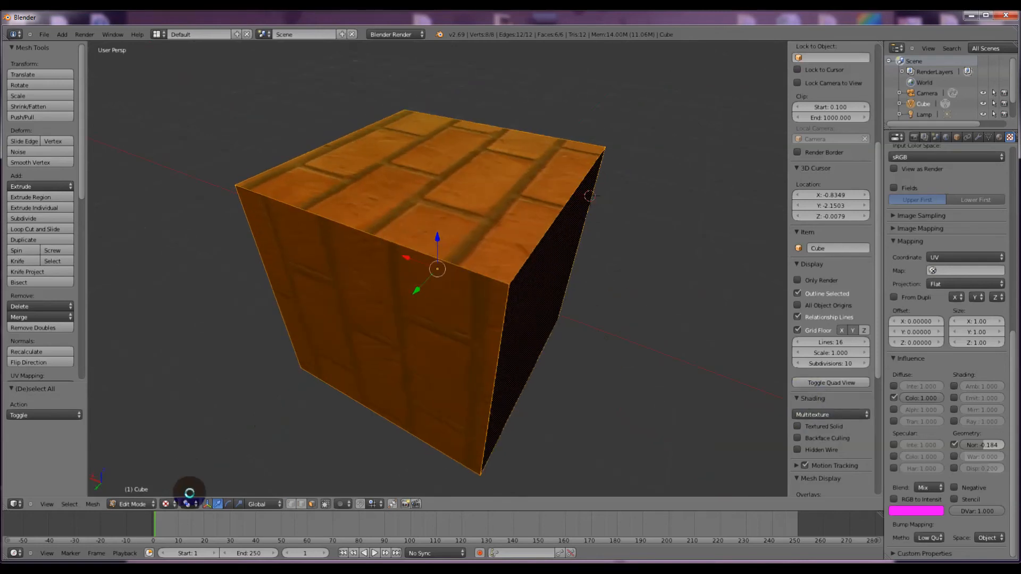
middle_click_drag(176, 487, 328, 465)
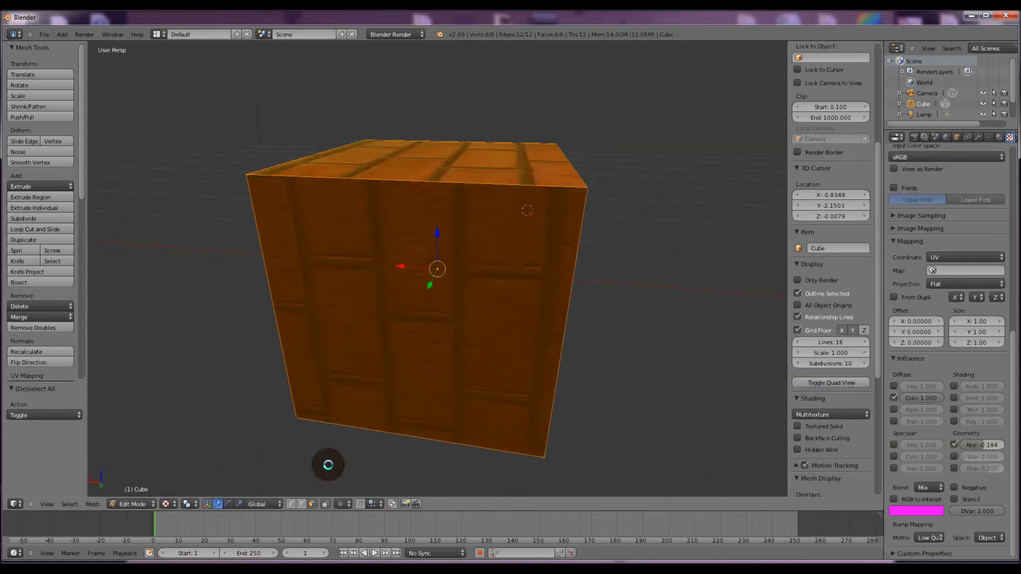
middle_click_drag(613, 192, 532, 101)
middle_click_drag(727, 329, 654, 322)
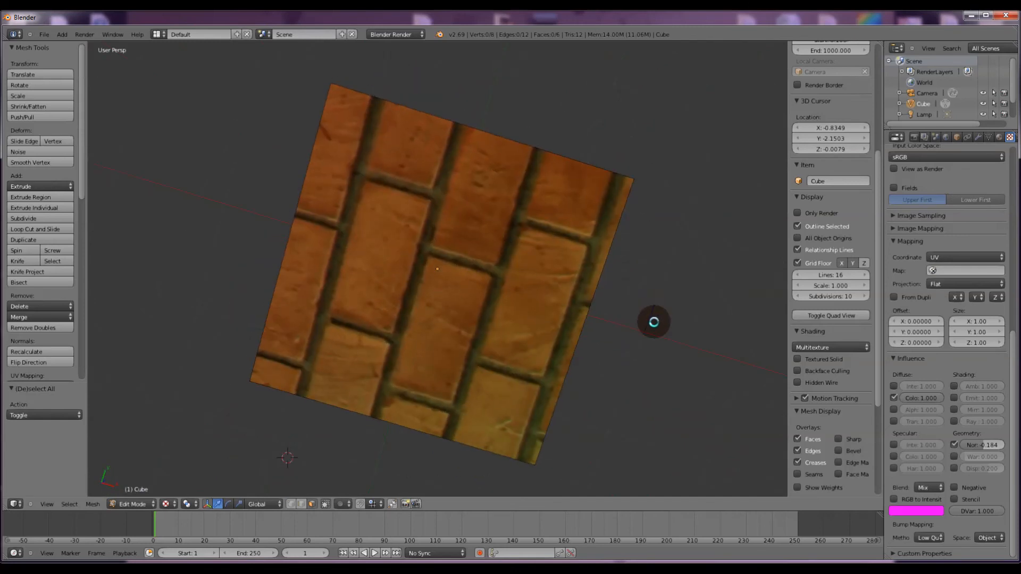
middle_click_drag(591, 250, 705, 291)
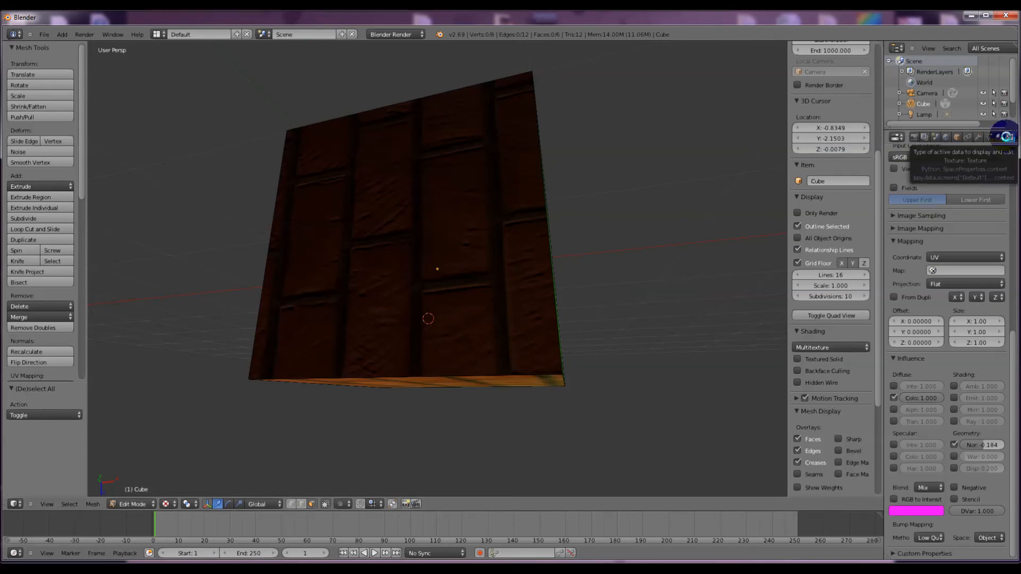
middle_click_drag(672, 214, 436, 307)
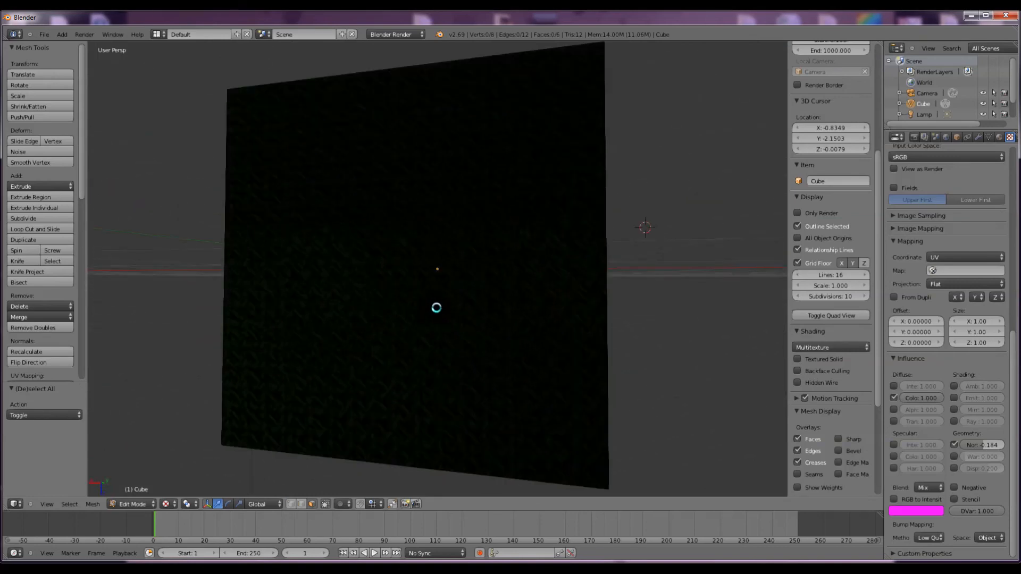
scroll(460, 311, "down", 2)
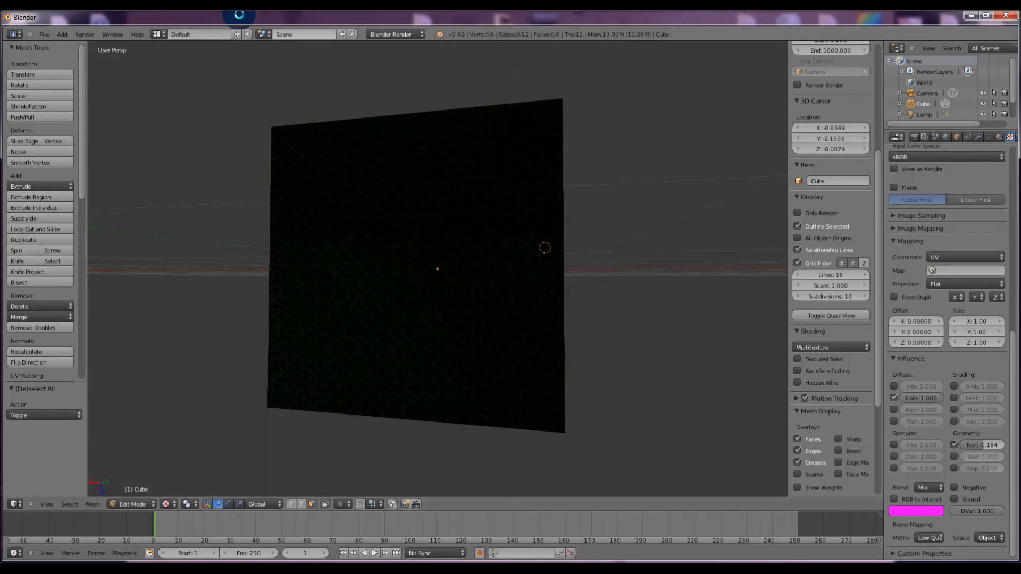
Step: Switch to the UV Editing screen layout and compare the cube's lit brick face with the baked image
left_click(159, 35)
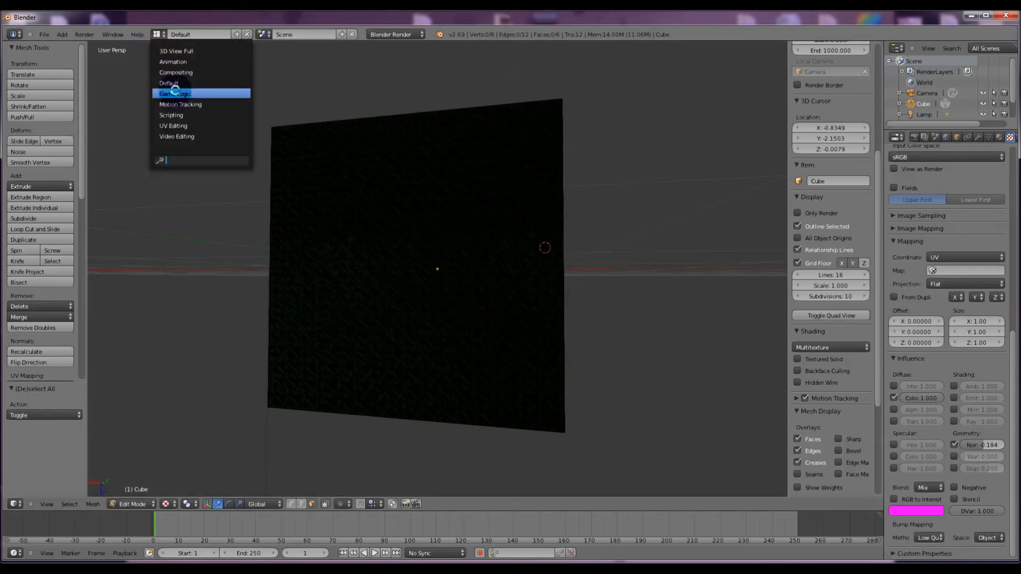
left_click(173, 126)
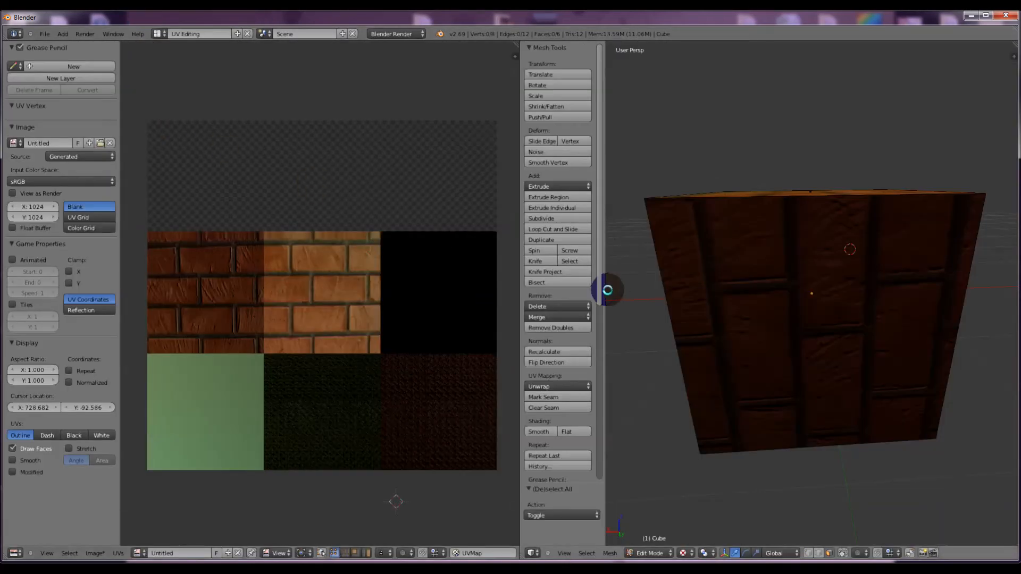
middle_click_drag(651, 481, 827, 319)
middle_click_drag(909, 104, 851, 203)
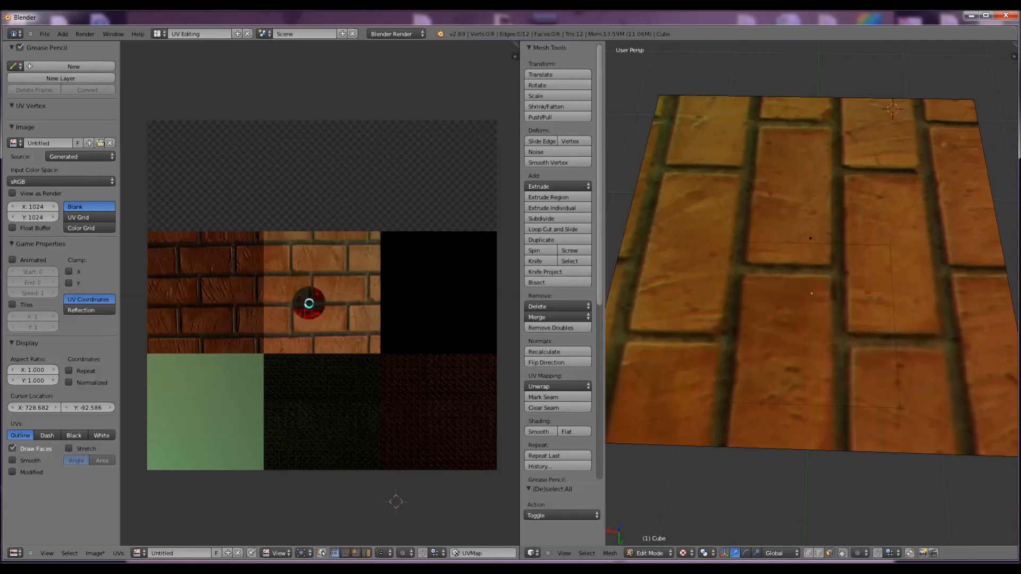
scroll(346, 285, "down", 1)
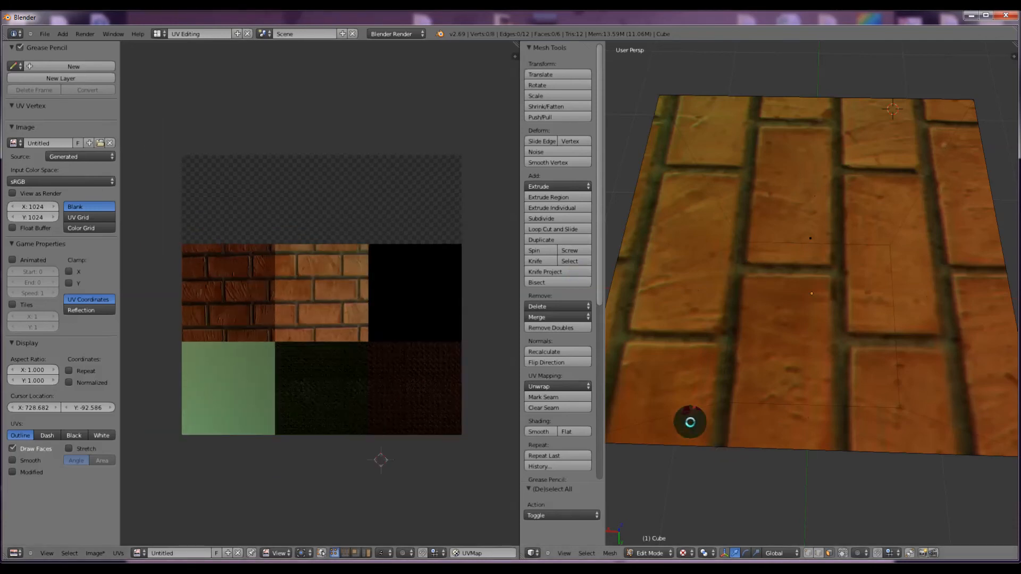
Step: Switch the cube from Edit Mode to Texture Paint mode and choose its viewport shading
left_click(650, 553)
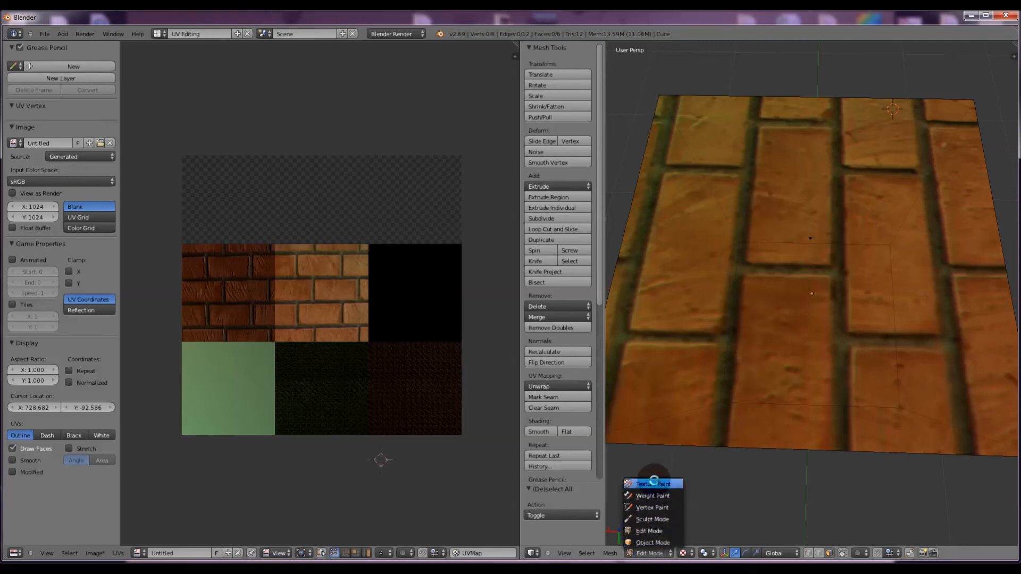
left_click(653, 483)
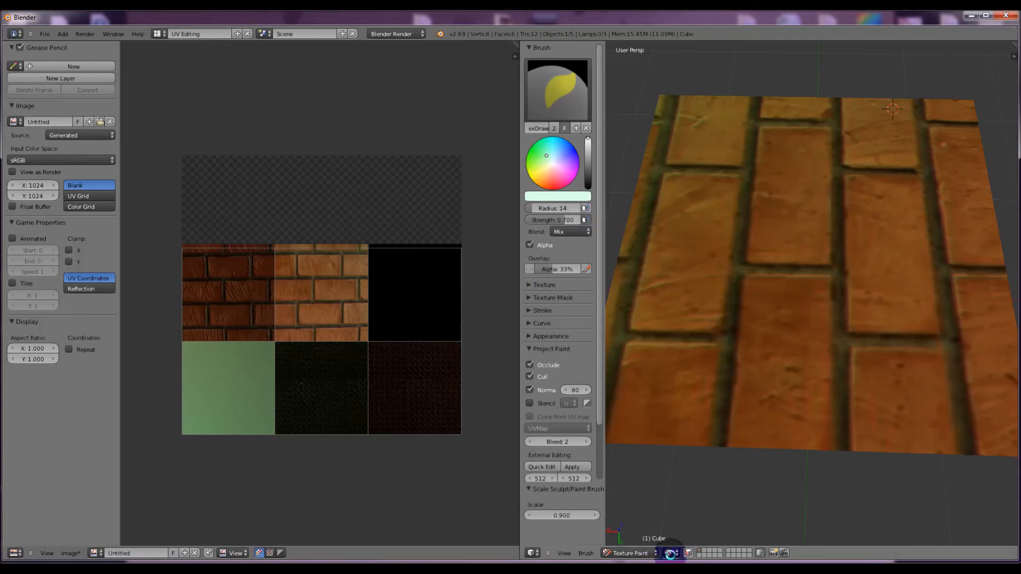
left_click(671, 553)
left_click(684, 487)
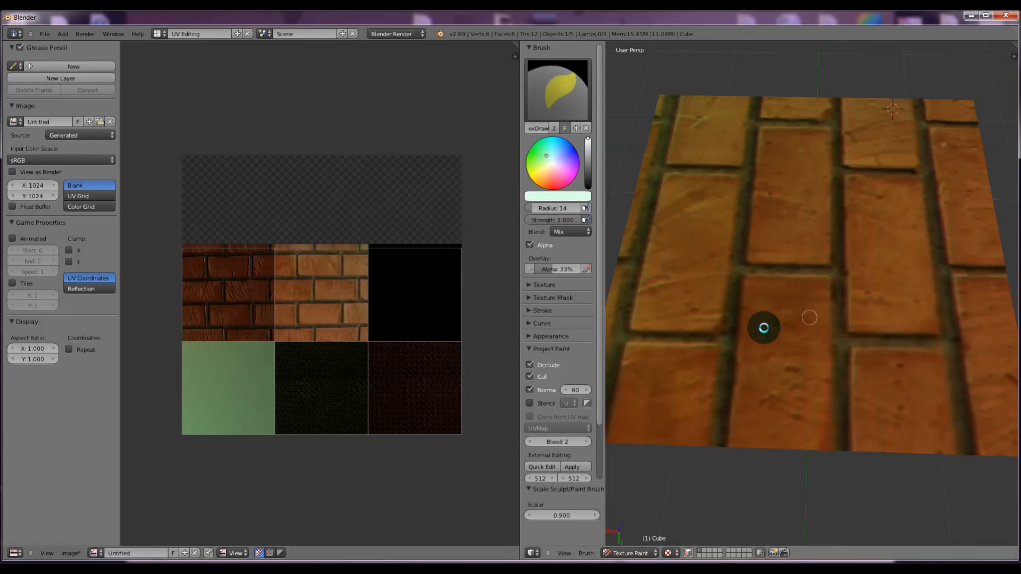
key("e")
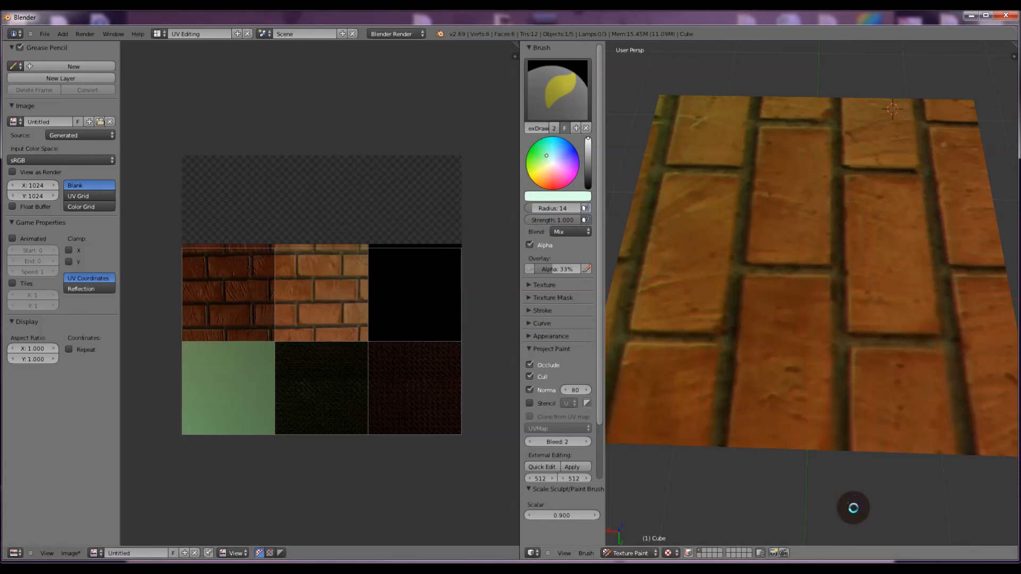
Step: Select all of the cube's faces in Edit Mode and return to Texture Paint mode
key("Tab")
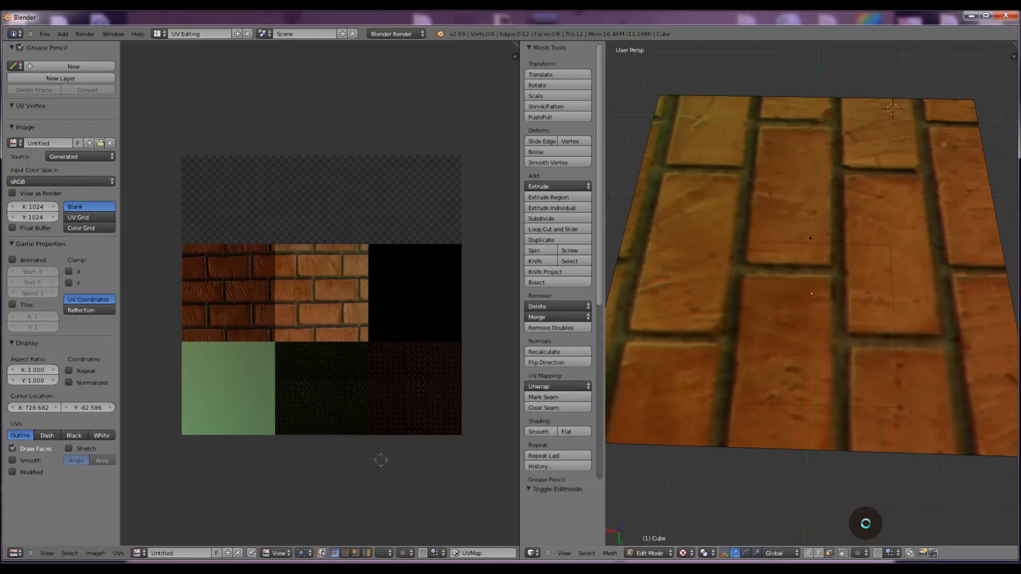
key("a")
left_click(639, 553)
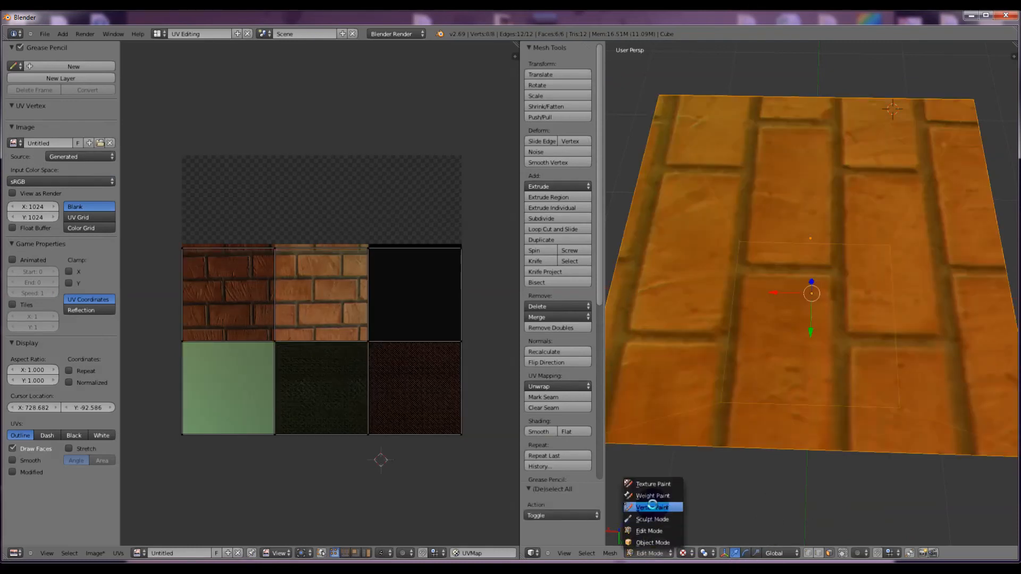
left_click(652, 480)
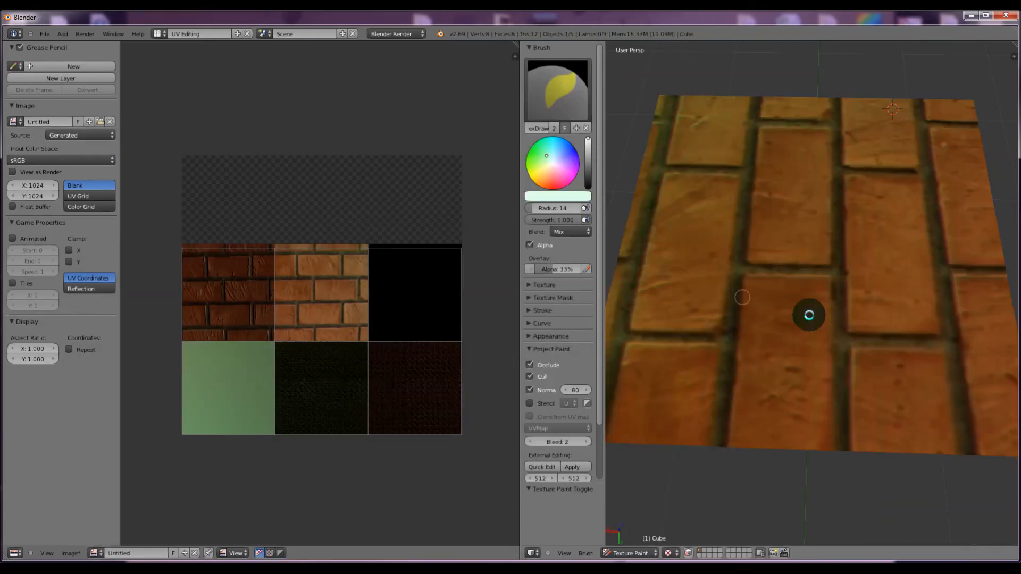
Step: Paint freehand pale loops and strokes on the cube's lit brick face and on the dark red metal face
middle_click_drag(843, 234, 704, 175)
mouse_move(848, 321)
left_mouse_down()
mouse_move(725, 349)
mouse_move(820, 390)
mouse_move(811, 303)
mouse_move(902, 234)
mouse_move(916, 266)
mouse_move(876, 222)
left_mouse_up()
mouse_move(664, 236)
middle_mouse_down()
mouse_move(718, 292)
mouse_move(791, 228)
middle_mouse_up()
mouse_move(792, 226)
left_mouse_down()
mouse_move(839, 299)
mouse_move(718, 216)
left_mouse_up()
left_click_drag(726, 343, 689, 242)
Step: Paint a smiley face on the dark green metal face and a crossed circle on the plain green face, and check the cube
mouse_move(848, 316)
middle_mouse_down()
mouse_move(782, 321)
mouse_move(702, 307)
middle_mouse_up()
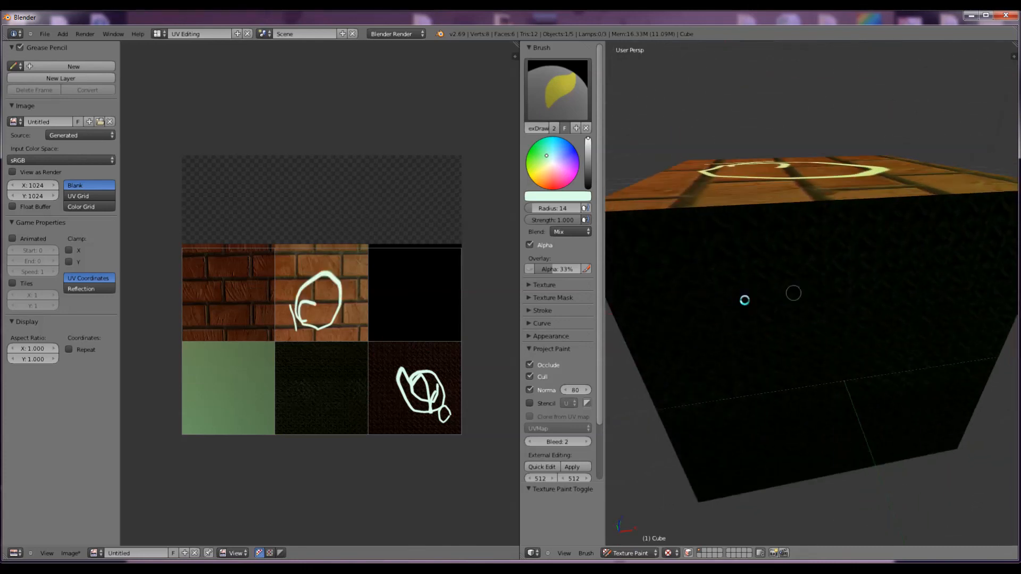
left_click_drag(878, 307, 722, 331)
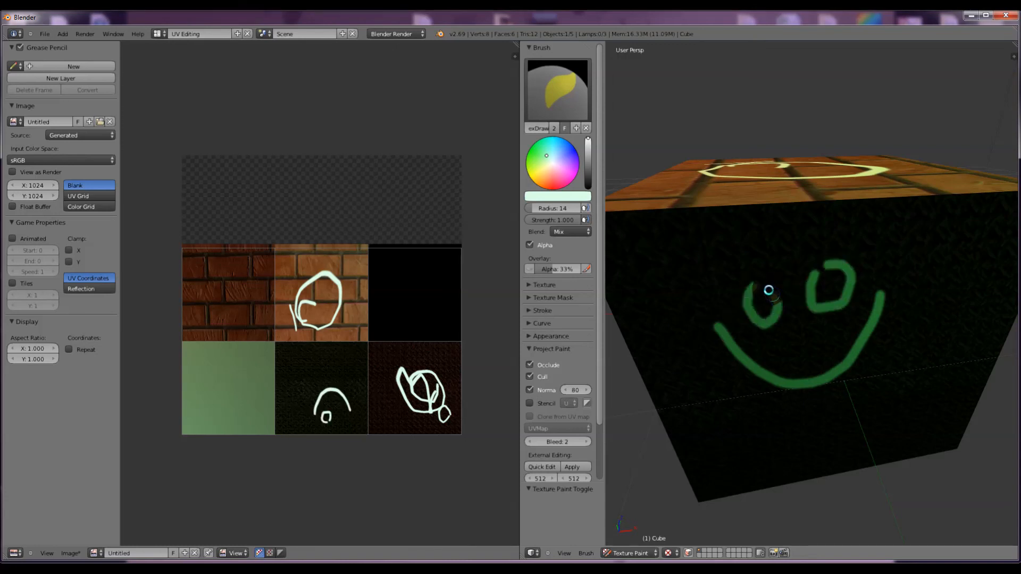
middle_click_drag(873, 390, 793, 346)
mouse_move(856, 267)
left_mouse_down()
mouse_move(855, 404)
mouse_move(805, 269)
mouse_move(884, 263)
mouse_move(856, 385)
mouse_move(871, 353)
mouse_move(778, 290)
left_mouse_up()
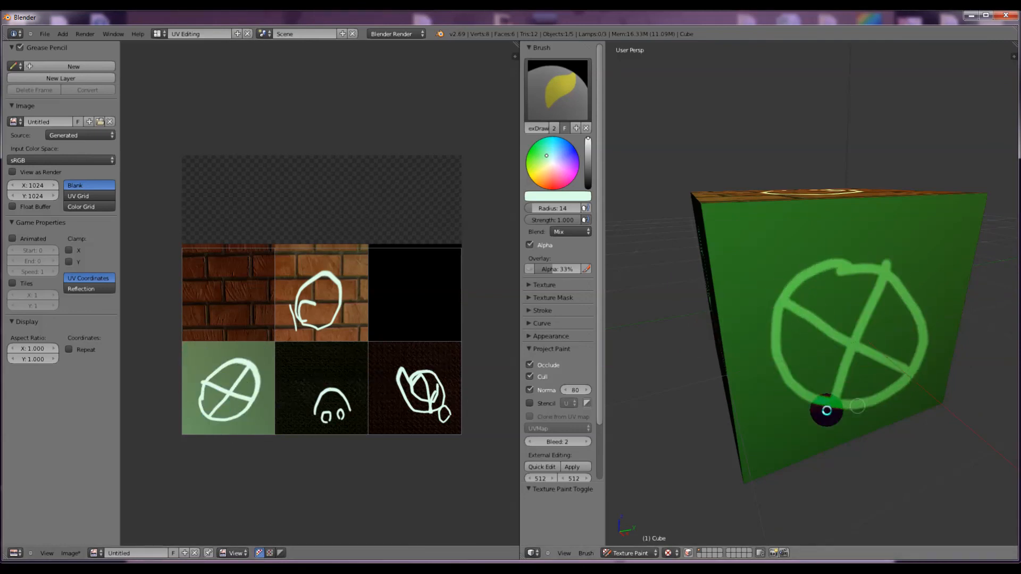
middle_click_drag(827, 410, 670, 397)
scroll(701, 394, "up", 2)
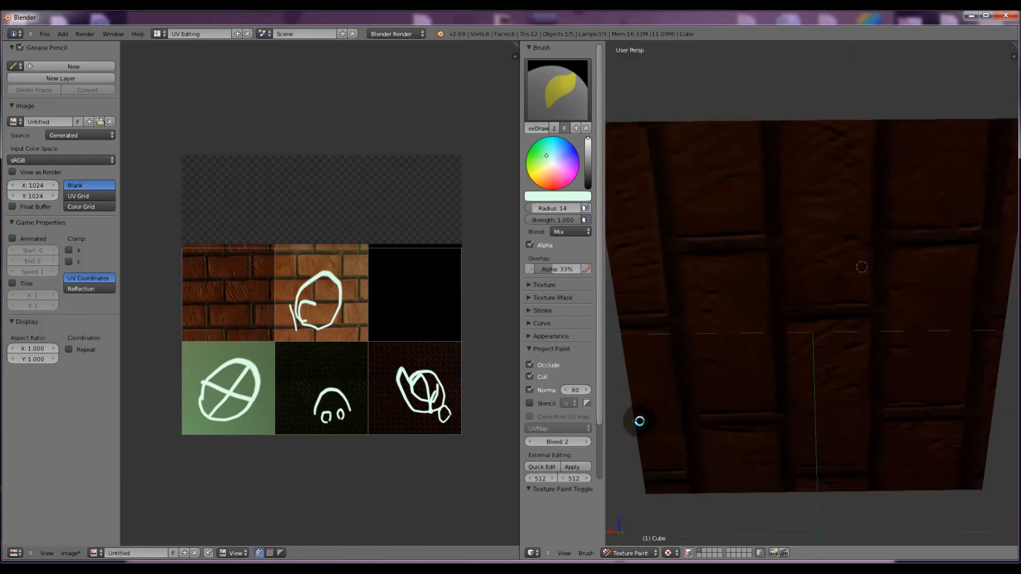
mouse_move(632, 433)
middle_mouse_down()
mouse_move(700, 426)
mouse_move(816, 477)
middle_mouse_up()
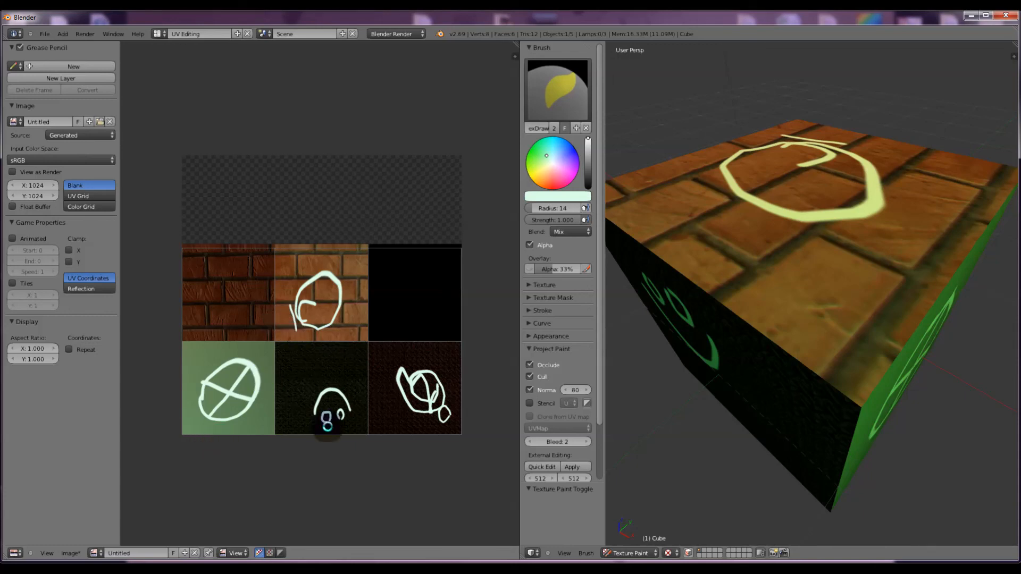
Step: Return to Edit Mode and move the lit brick face's upper-left UV vertex up to about X 351, Y 774
key("Tab")
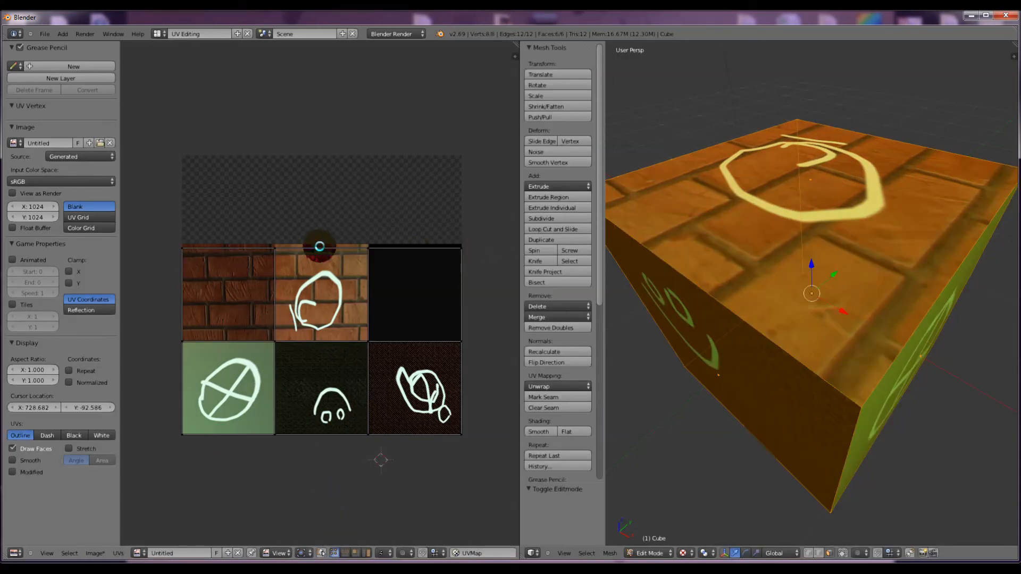
right_click(275, 248)
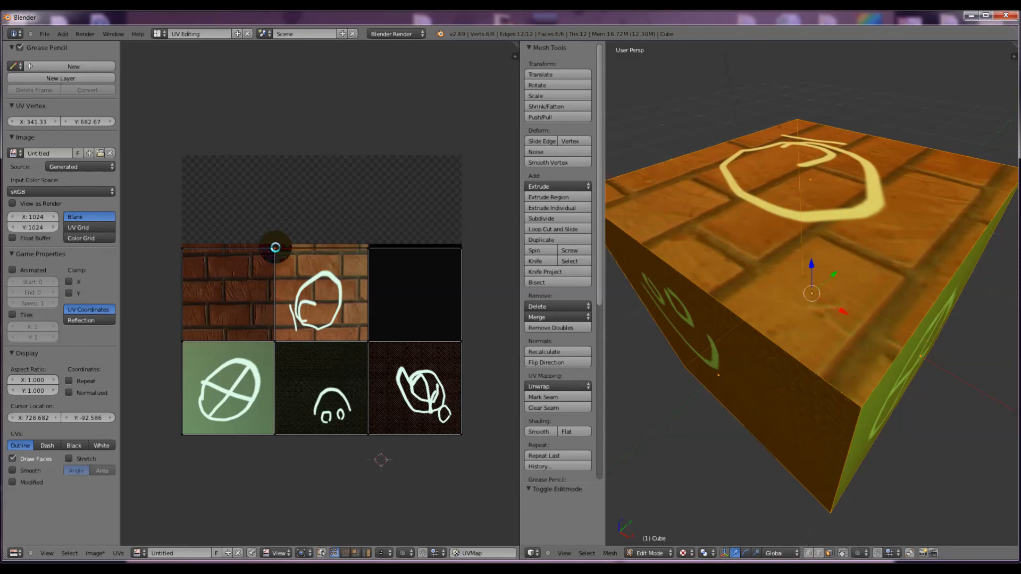
key("g")
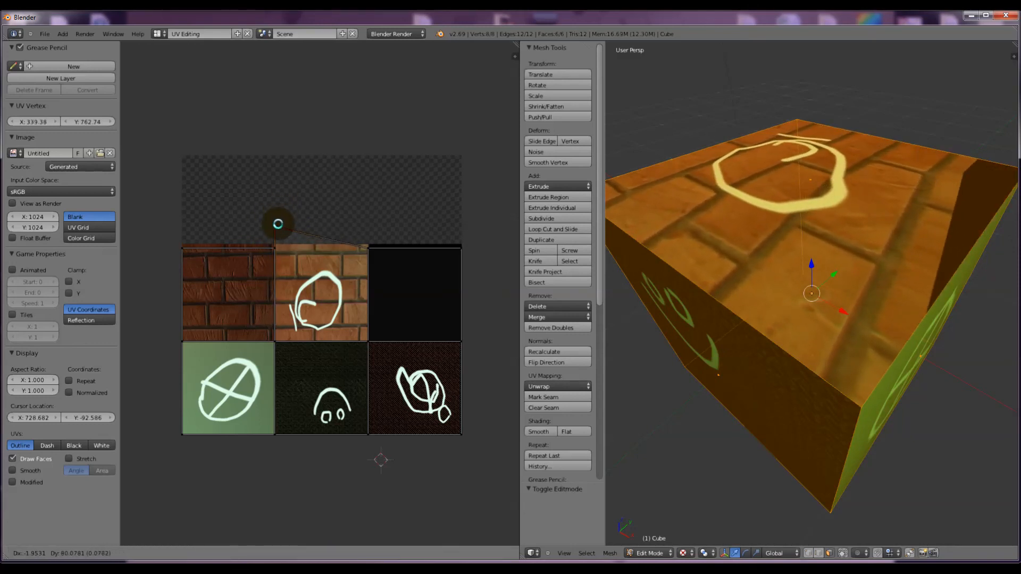
left_click(279, 219)
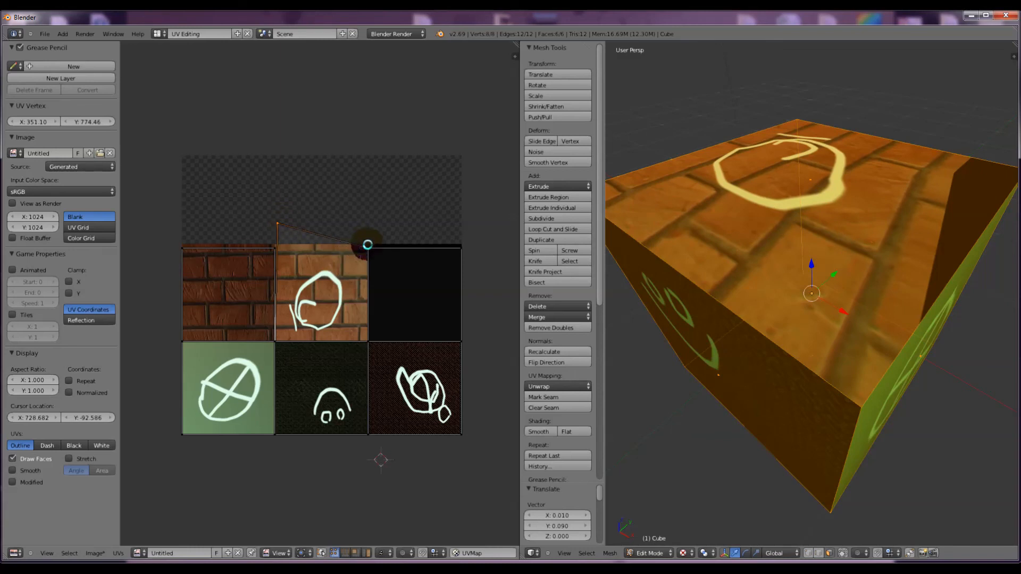
Step: Move the dark green tile's upper-right UV vertex into the dark red metal tile and check the distortion on the cube
right_click(366, 343)
key("g")
left_click(395, 362)
scroll(682, 364, "up", 3)
mouse_move(681, 364)
middle_mouse_down()
mouse_move(893, 305)
mouse_move(868, 208)
mouse_move(914, 308)
mouse_move(980, 358)
mouse_move(1014, 307)
mouse_move(989, 311)
middle_mouse_up()
scroll(888, 309, "down", 3)
Step: Move the green tile's lower-left UV vertex to about X 90, Y 107 and the dark brick tile's upper-left one to about X -102, Y 657
left_click_drag(187, 432, 202, 398)
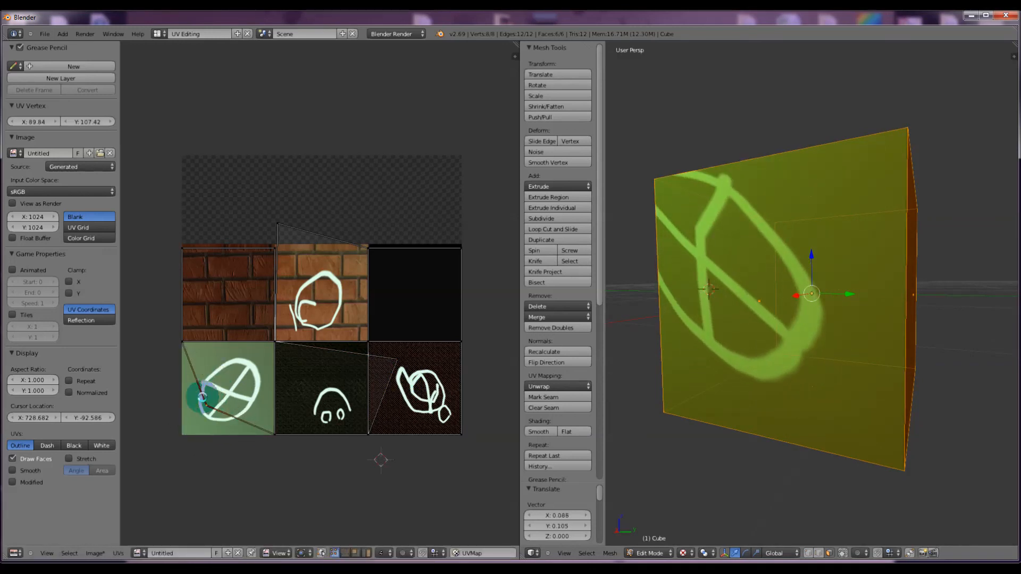
left_click_drag(177, 243, 150, 250)
middle_click_drag(753, 175, 875, 206)
mouse_move(694, 352)
middle_mouse_down()
mouse_move(736, 383)
mouse_move(845, 358)
middle_mouse_up()
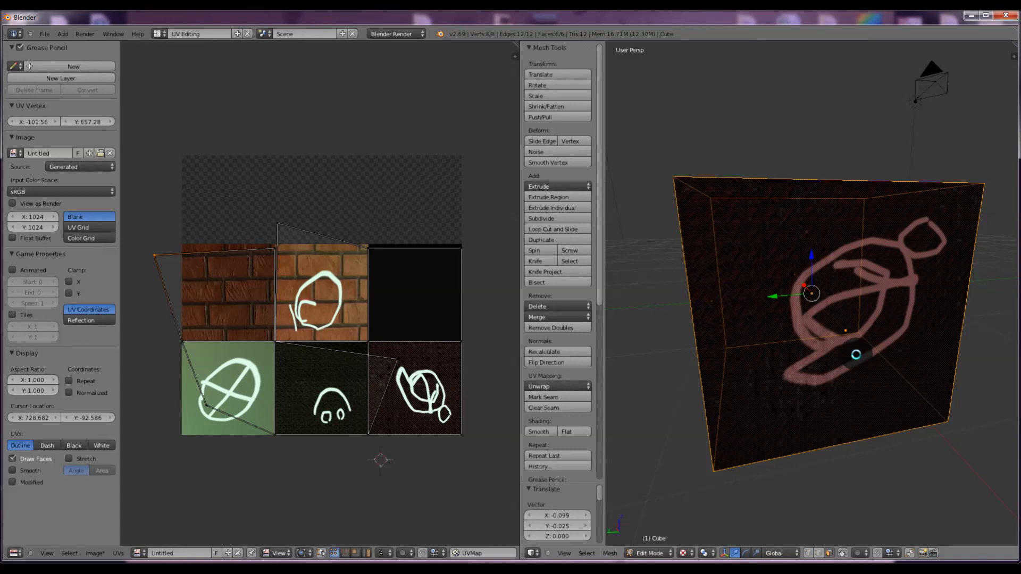
mouse_move(748, 567)
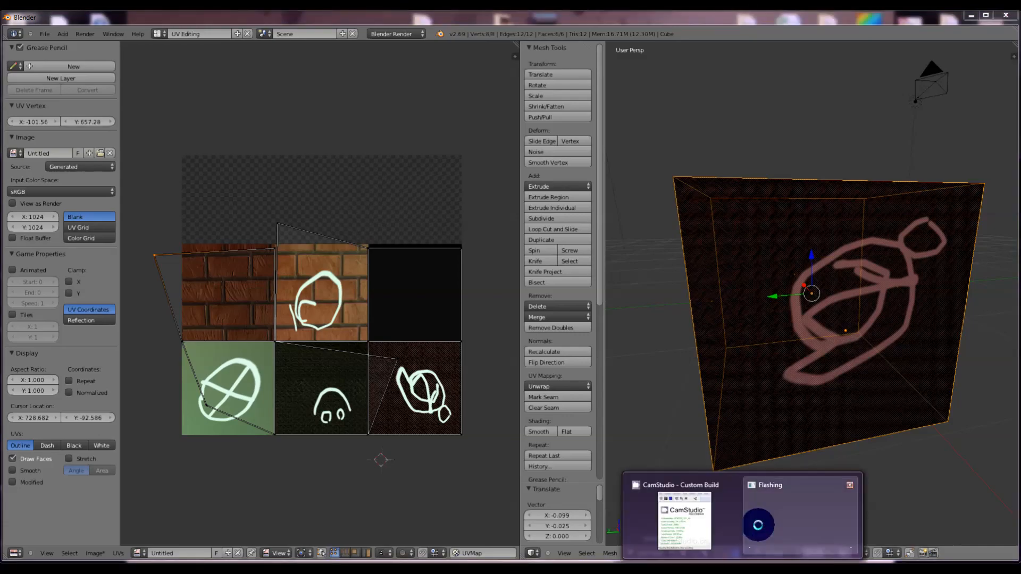